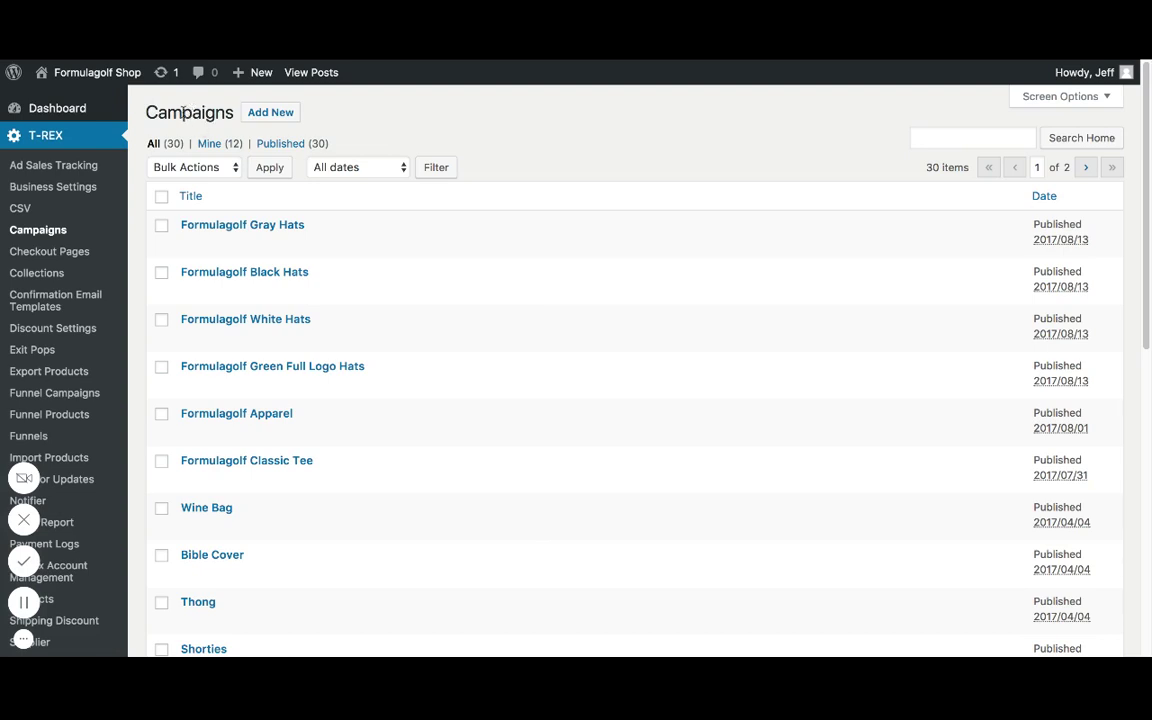
Step: Open the Formulagolf Apparel row's edit page from the T-Rex Campaigns list
{"action": "mouse_move", "coordinate": [219, 231]}
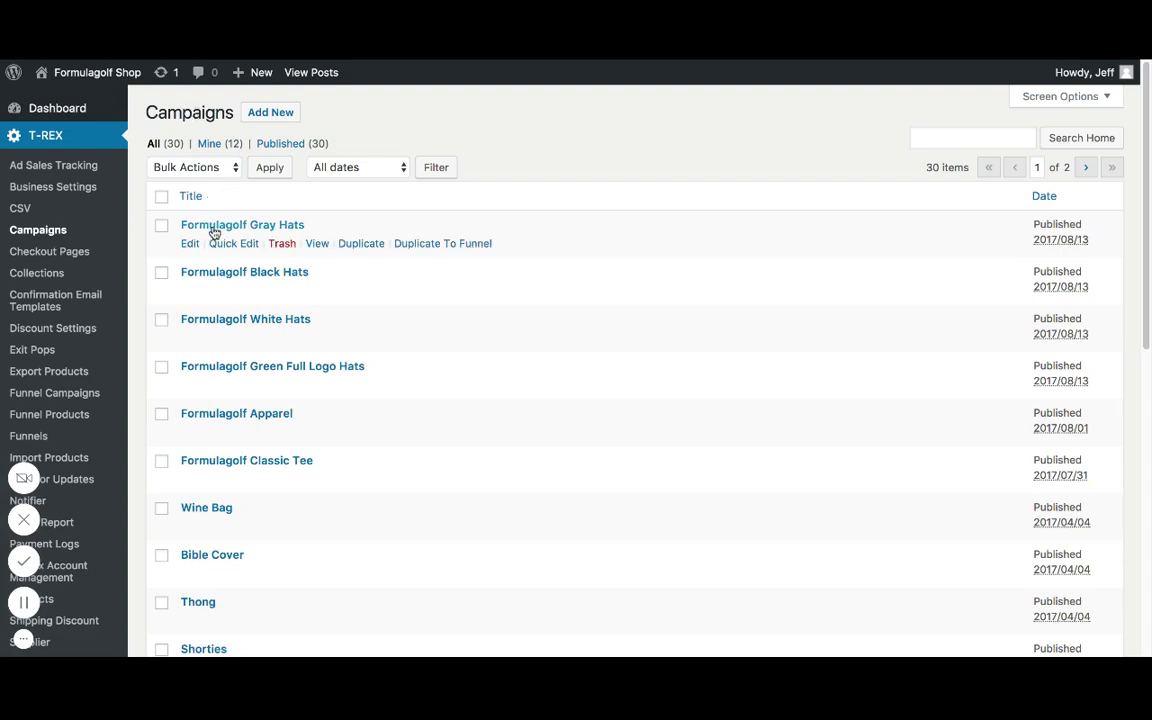
{"action": "mouse_move", "coordinate": [219, 417]}
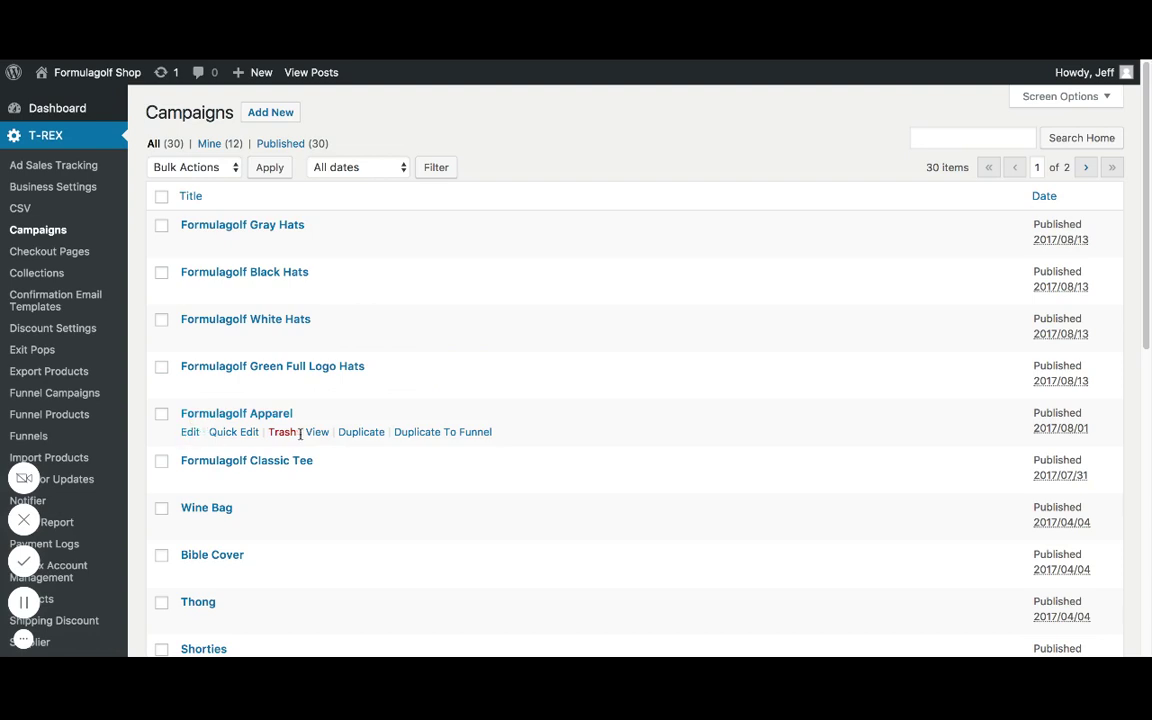
{"action": "left_click", "coordinate": [188, 436]}
Step: Collapse the Add Products, Columns, Menus, External URL and Page Styling boxes, then reopen Add Products
{"action": "mouse_move", "coordinate": [320, 369]}
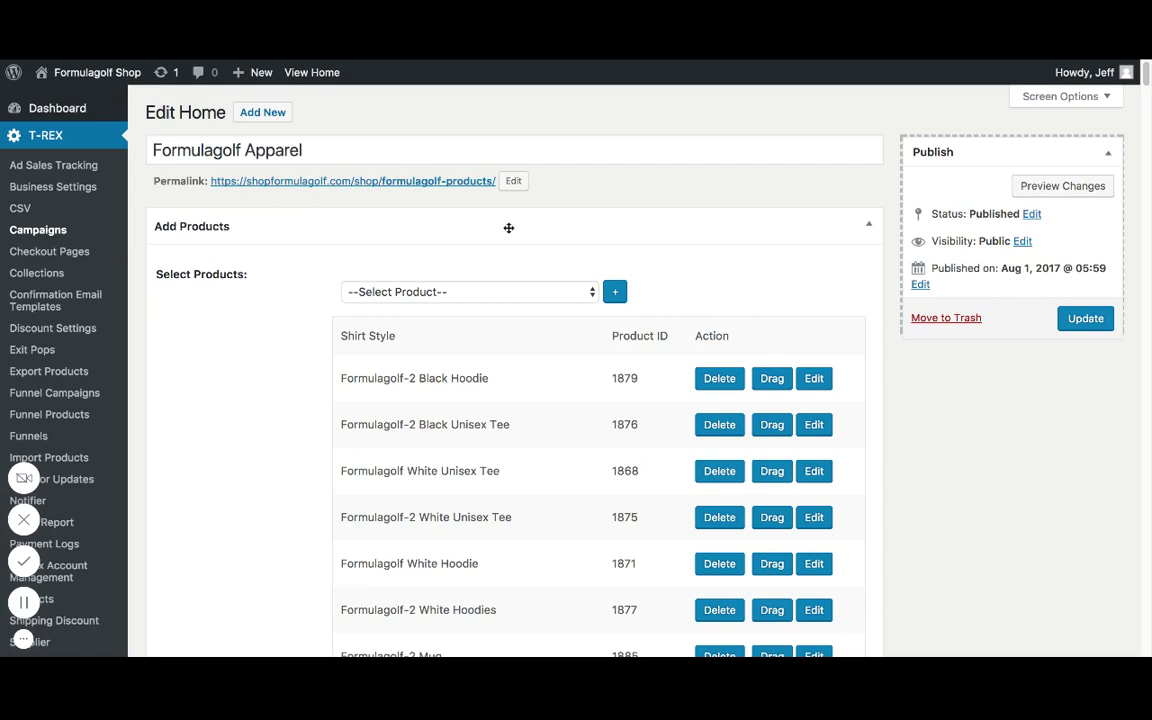
{"action": "left_click", "coordinate": [444, 226]}
{"action": "left_click", "coordinate": [396, 277]}
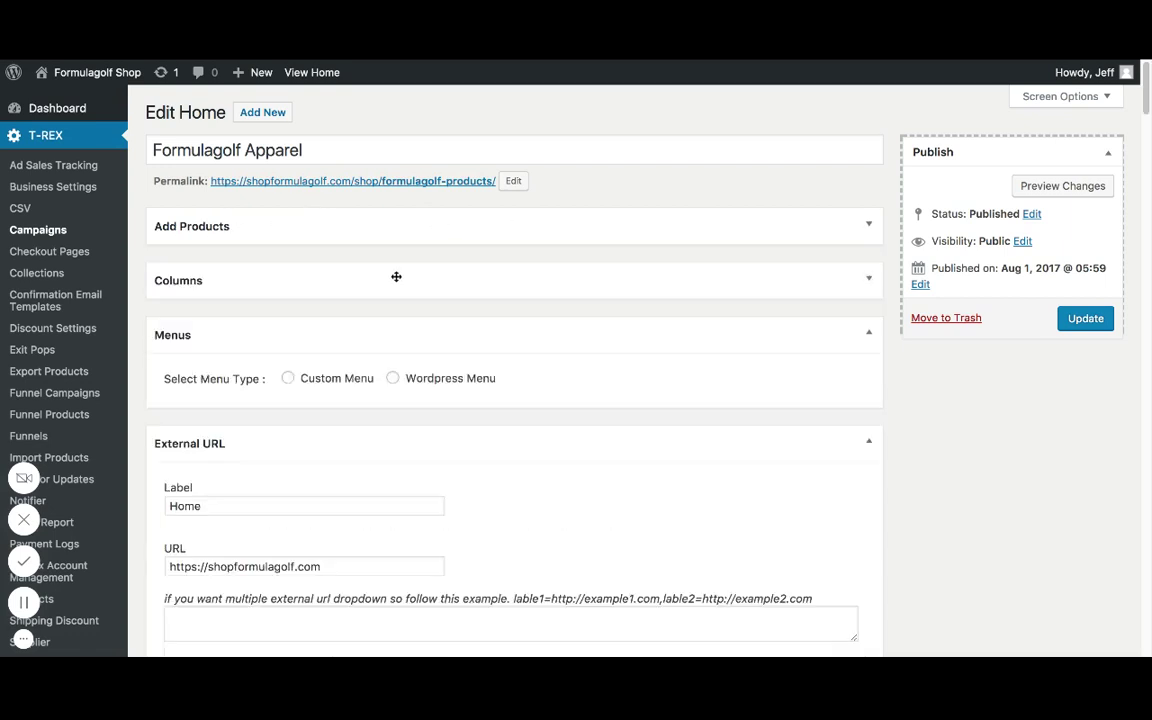
{"action": "left_click", "coordinate": [381, 332]}
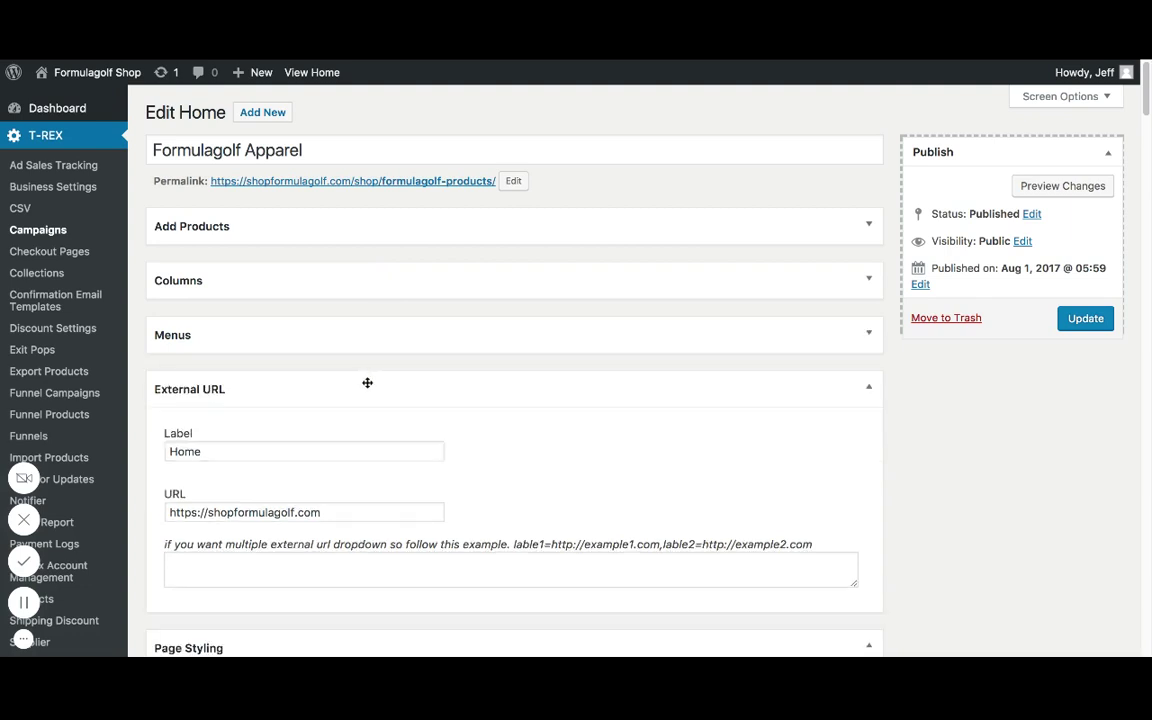
{"action": "left_click", "coordinate": [368, 386]}
{"action": "left_click", "coordinate": [363, 444]}
{"action": "left_click", "coordinate": [350, 226]}
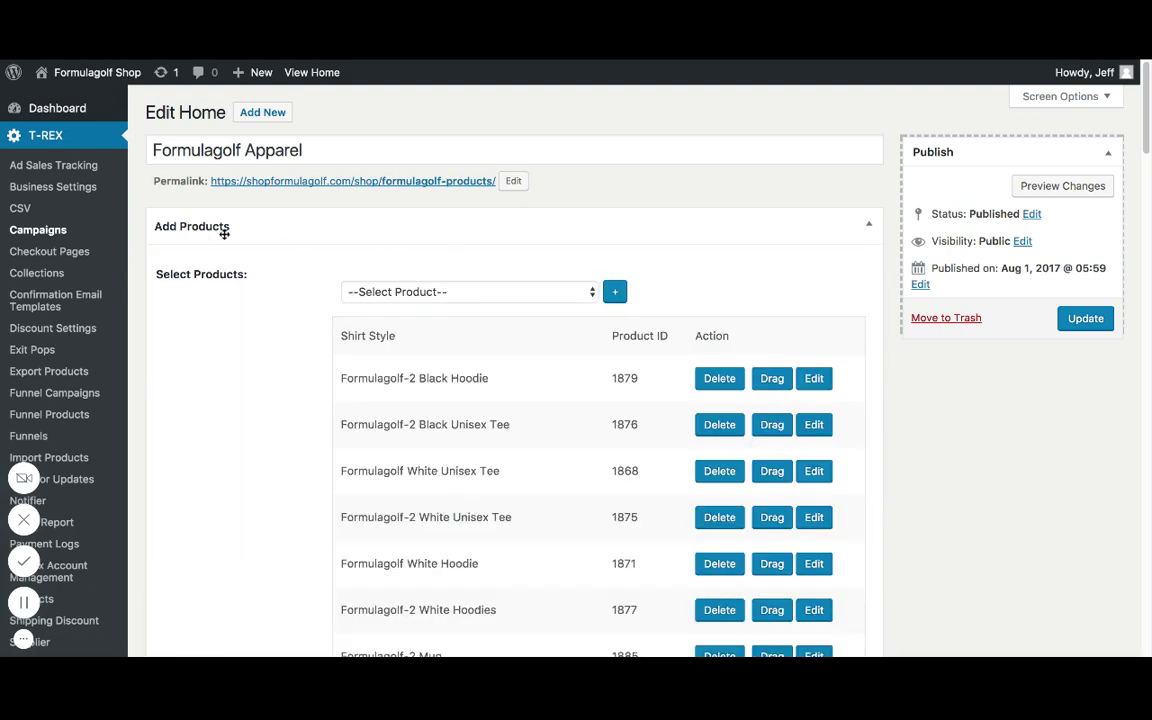
{"action": "scroll", "coordinate": [232, 214], "scroll_direction": "down", "scroll_amount": 1}
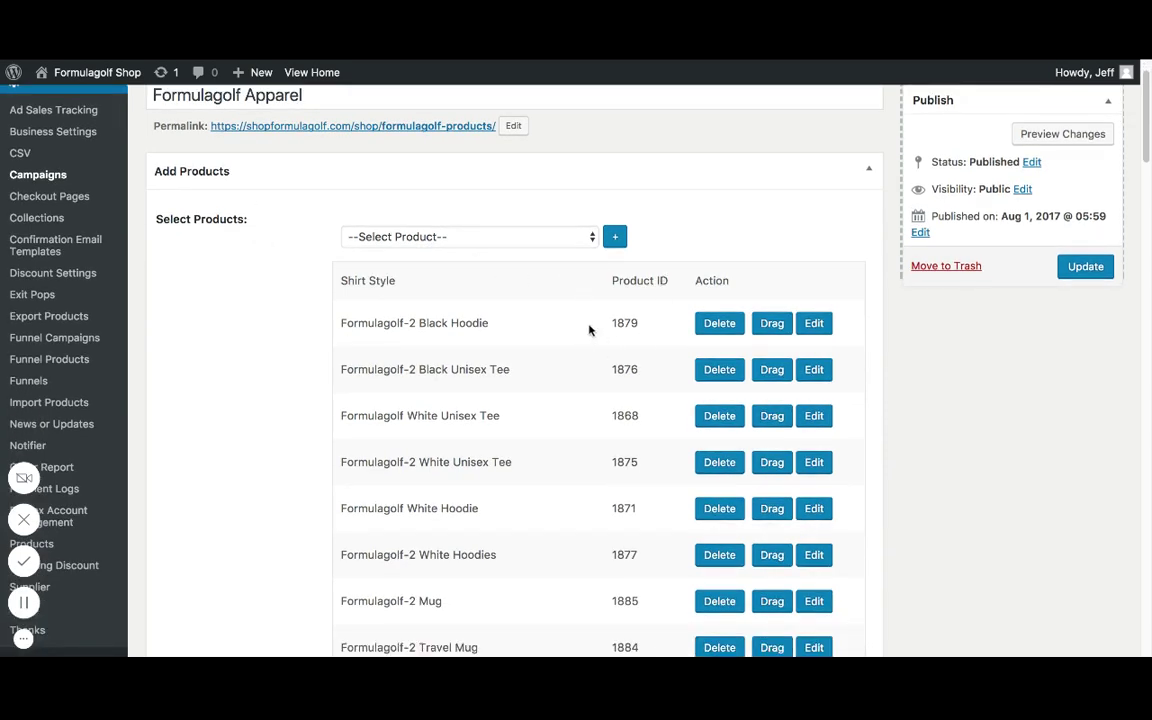
{"action": "scroll", "coordinate": [419, 309], "scroll_direction": "down", "scroll_amount": 3}
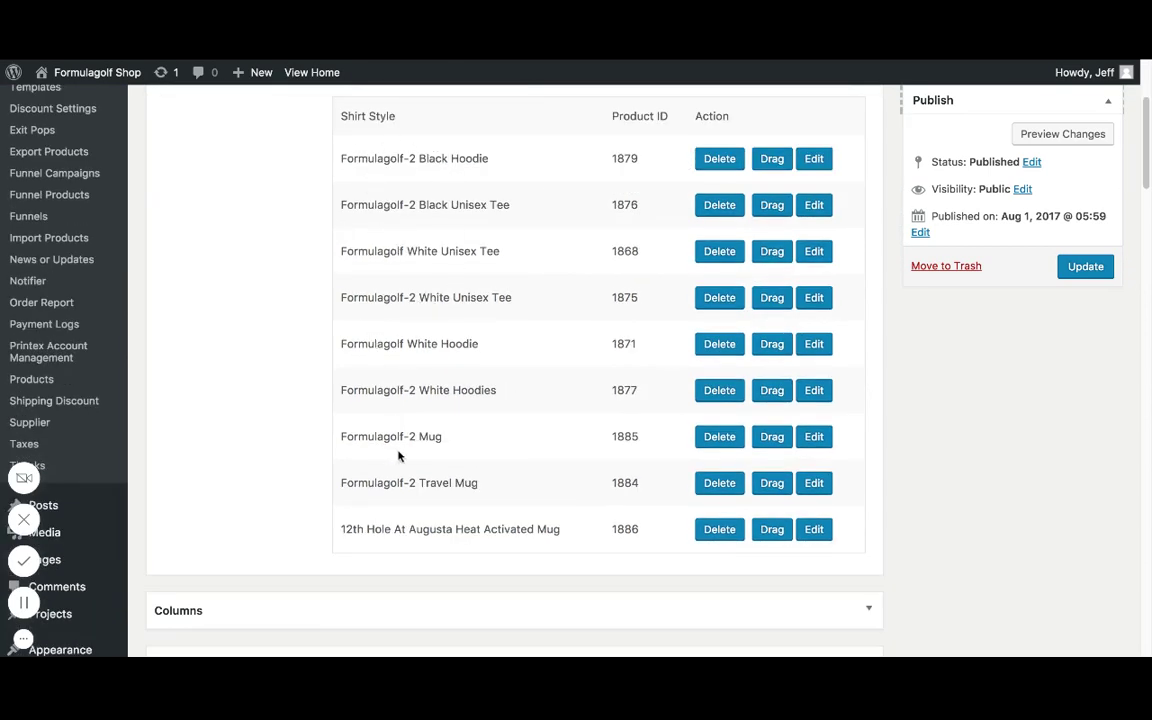
{"action": "scroll", "coordinate": [355, 450], "scroll_direction": "up", "scroll_amount": 1}
{"action": "scroll", "coordinate": [355, 450], "scroll_direction": "up", "scroll_amount": 1}
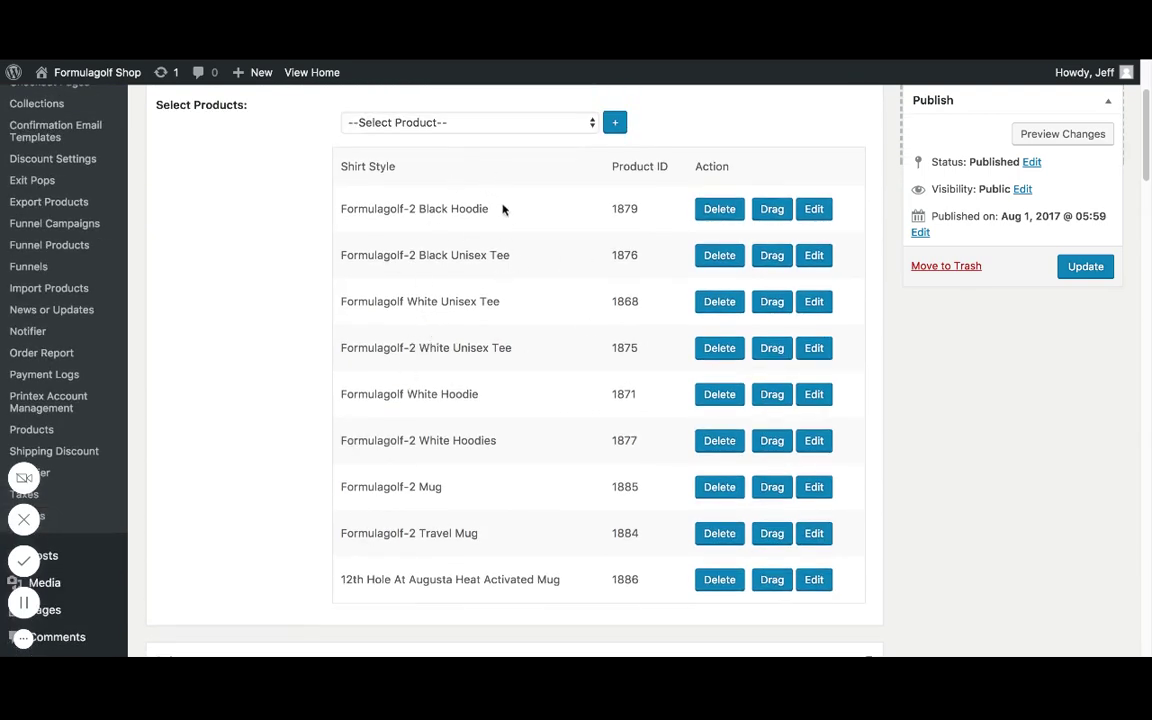
{"action": "left_click", "coordinate": [507, 125]}
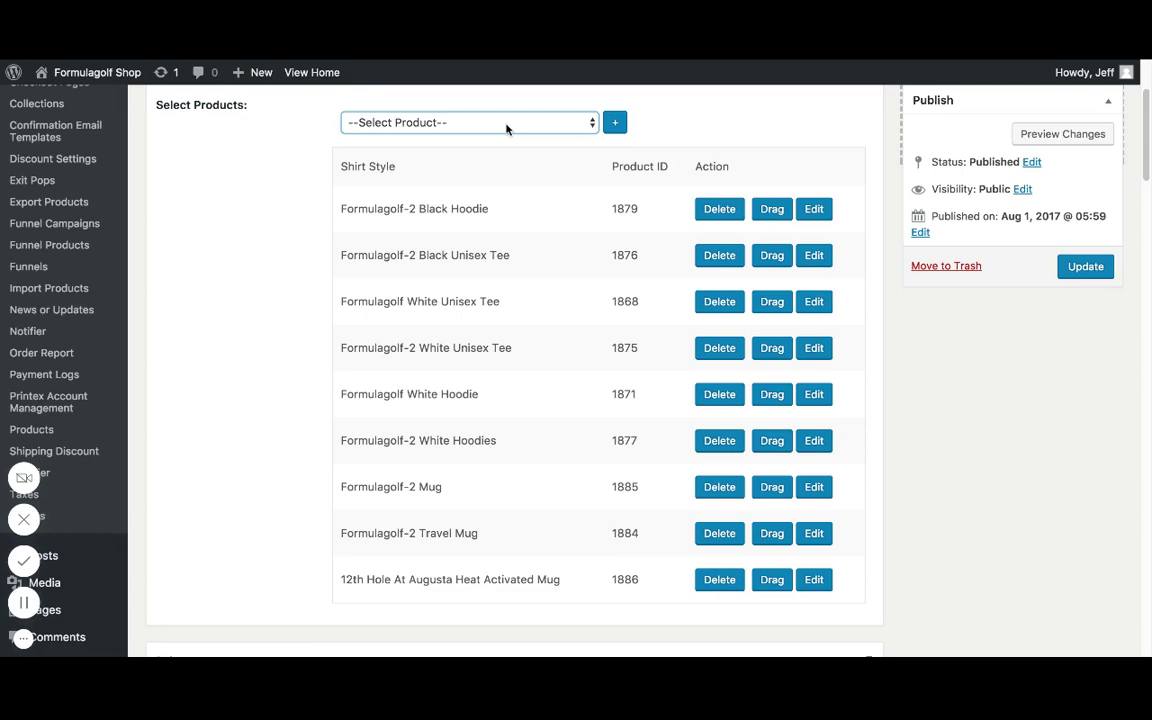
{"action": "left_click", "coordinate": [471, 244]}
{"action": "left_click", "coordinate": [615, 122]}
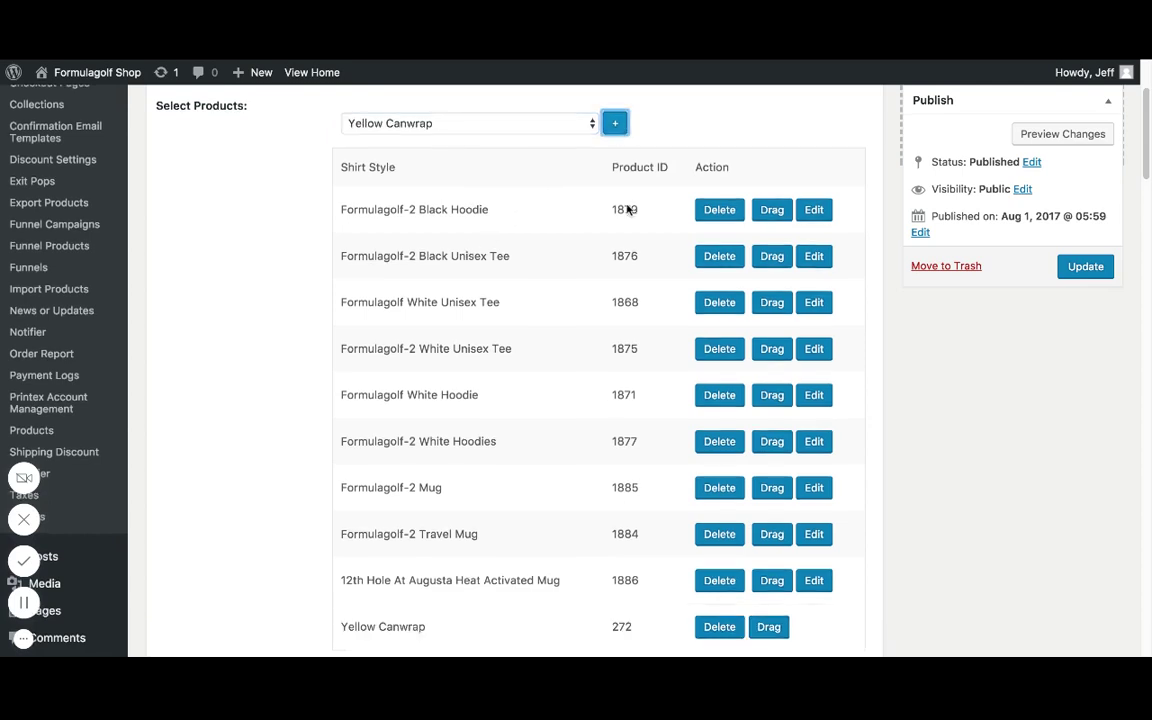
{"action": "scroll", "coordinate": [625, 297], "scroll_direction": "down", "scroll_amount": 3}
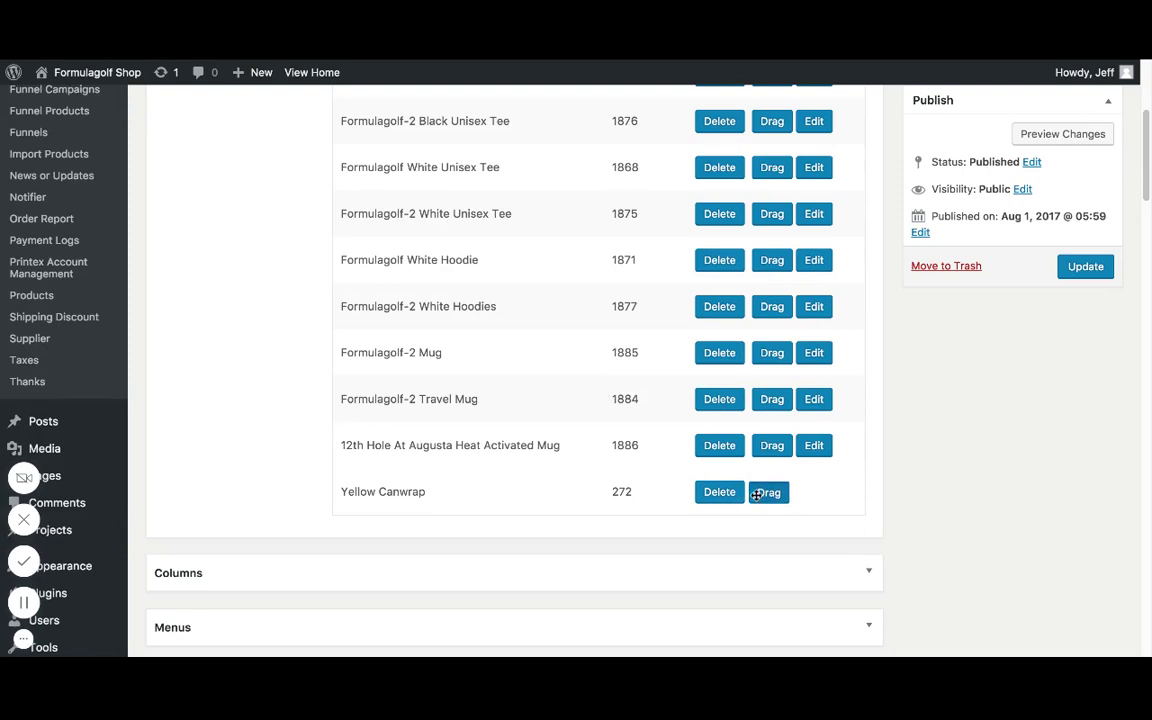
{"action": "left_click_drag", "start_coordinate": [757, 494], "coordinate": [751, 522]}
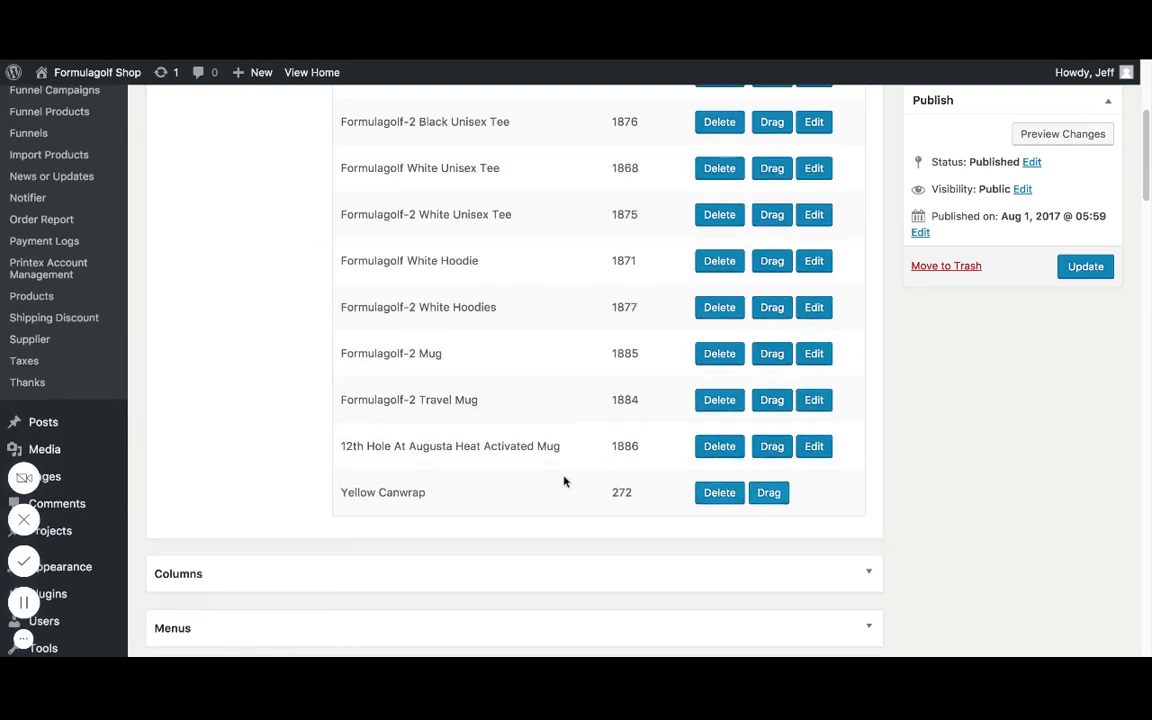
{"action": "scroll", "coordinate": [537, 458], "scroll_direction": "up", "scroll_amount": 5}
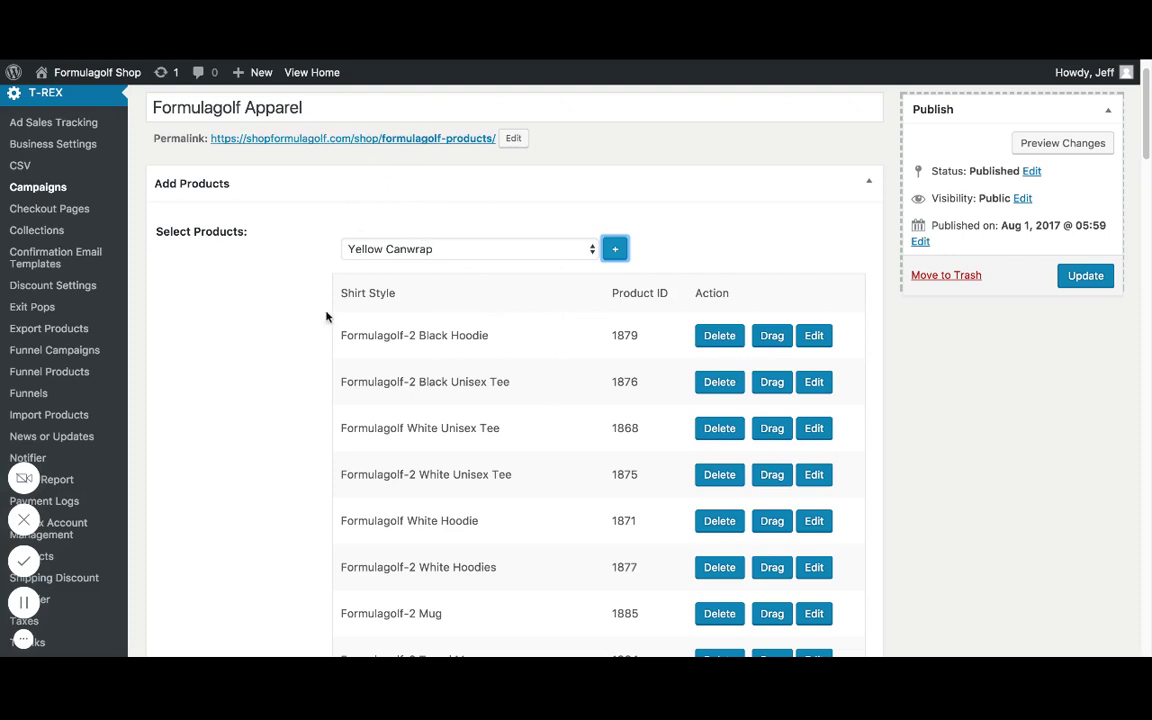
{"action": "scroll", "coordinate": [463, 373], "scroll_direction": "down", "scroll_amount": 3}
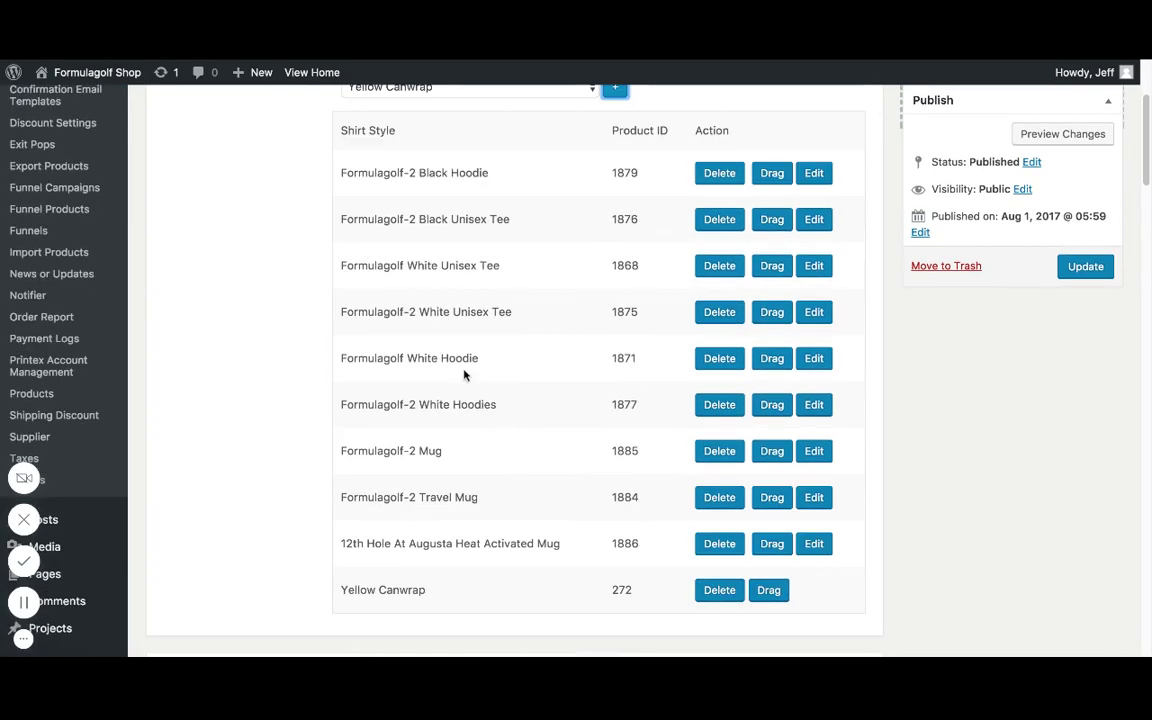
{"action": "left_click", "coordinate": [712, 591]}
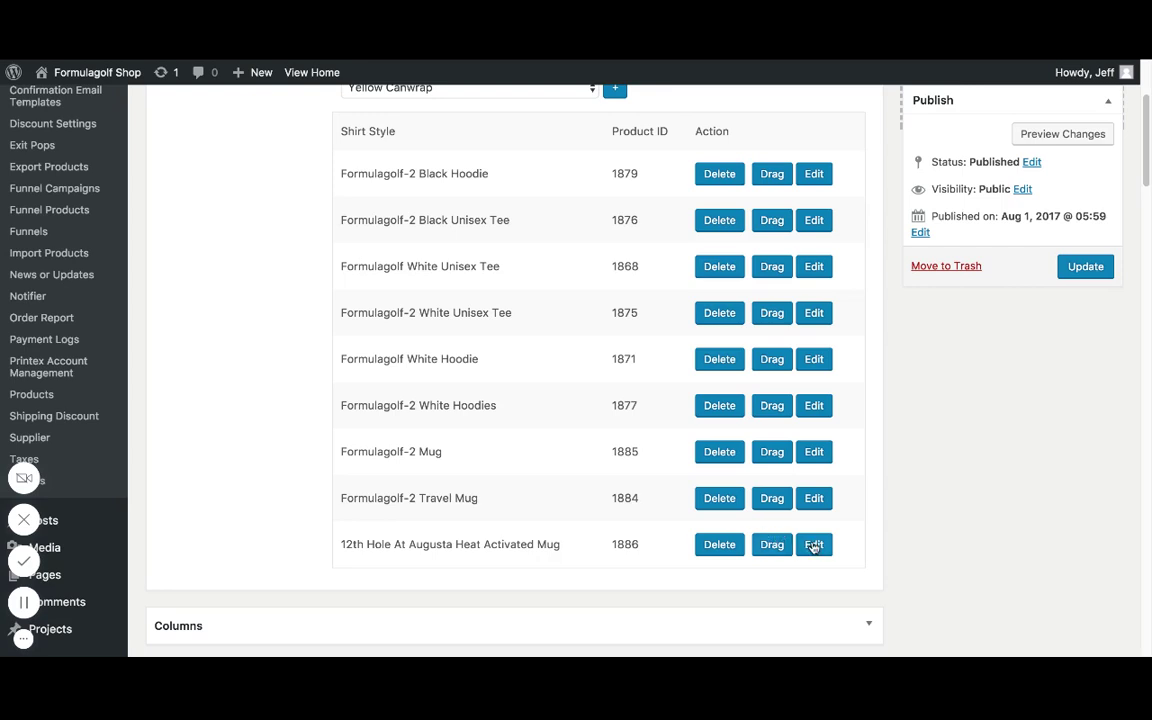
{"action": "scroll", "coordinate": [293, 463], "scroll_direction": "down", "scroll_amount": 3}
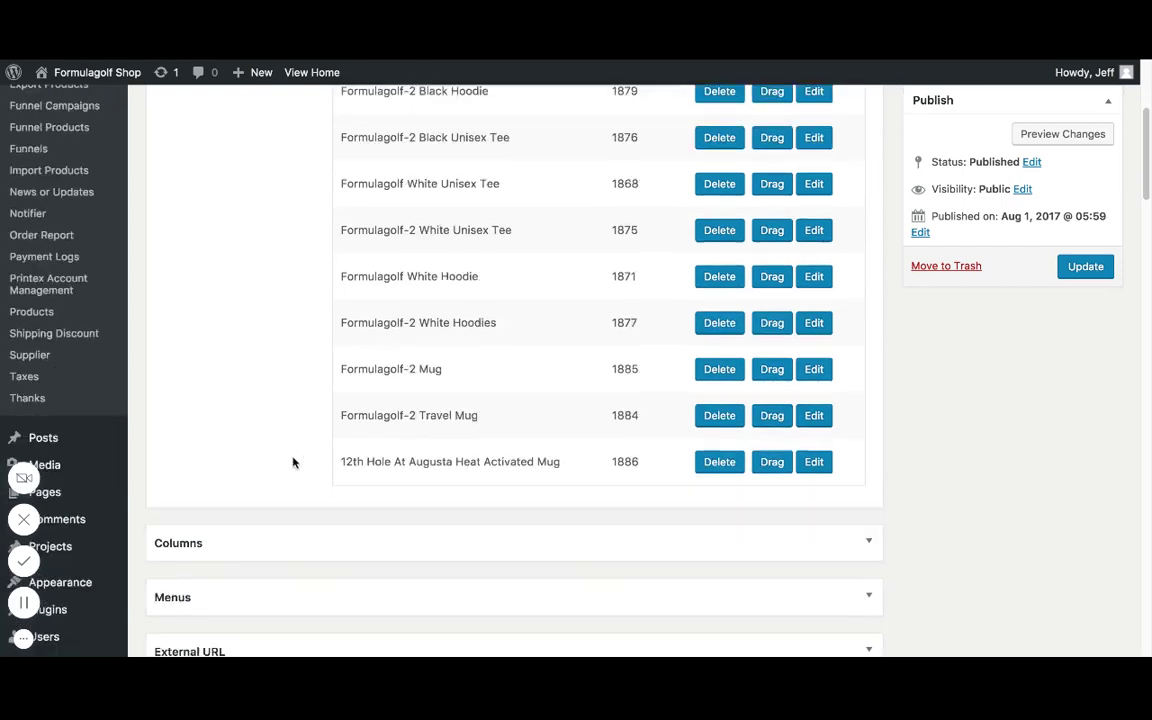
Step: Expand Columns and toggle Right Column 1 between Visual and Text, ending on Visual
{"action": "left_click", "coordinate": [231, 472]}
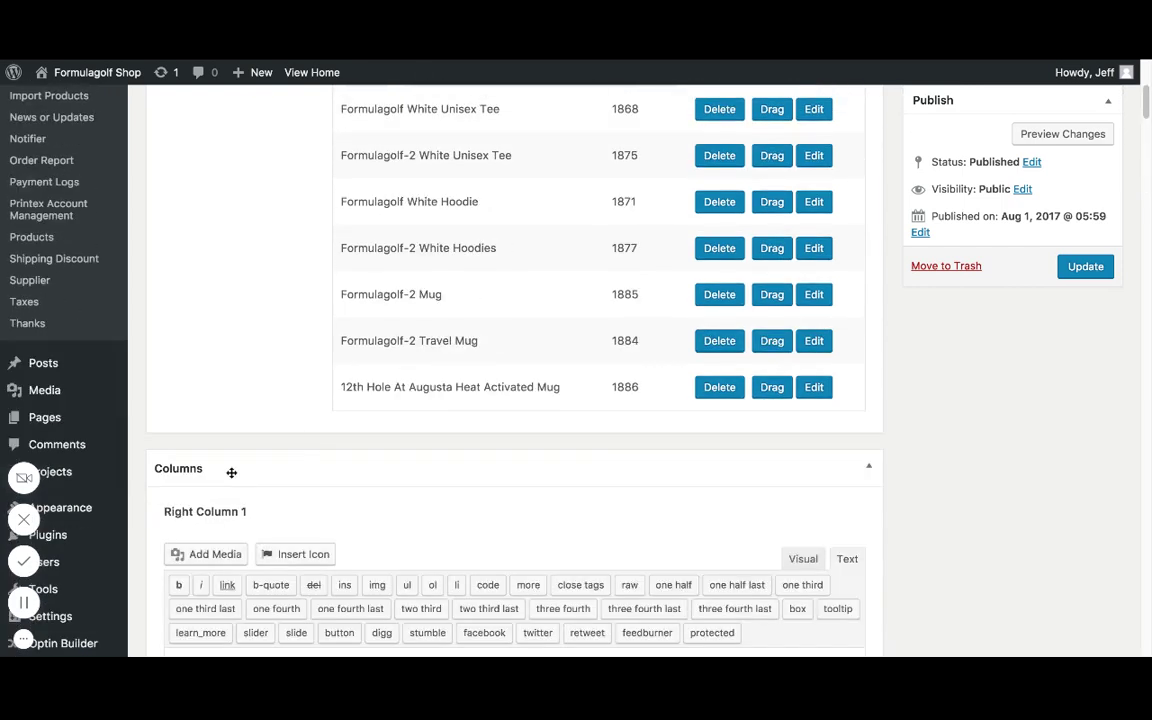
{"action": "scroll", "coordinate": [314, 451], "scroll_direction": "down", "scroll_amount": 1}
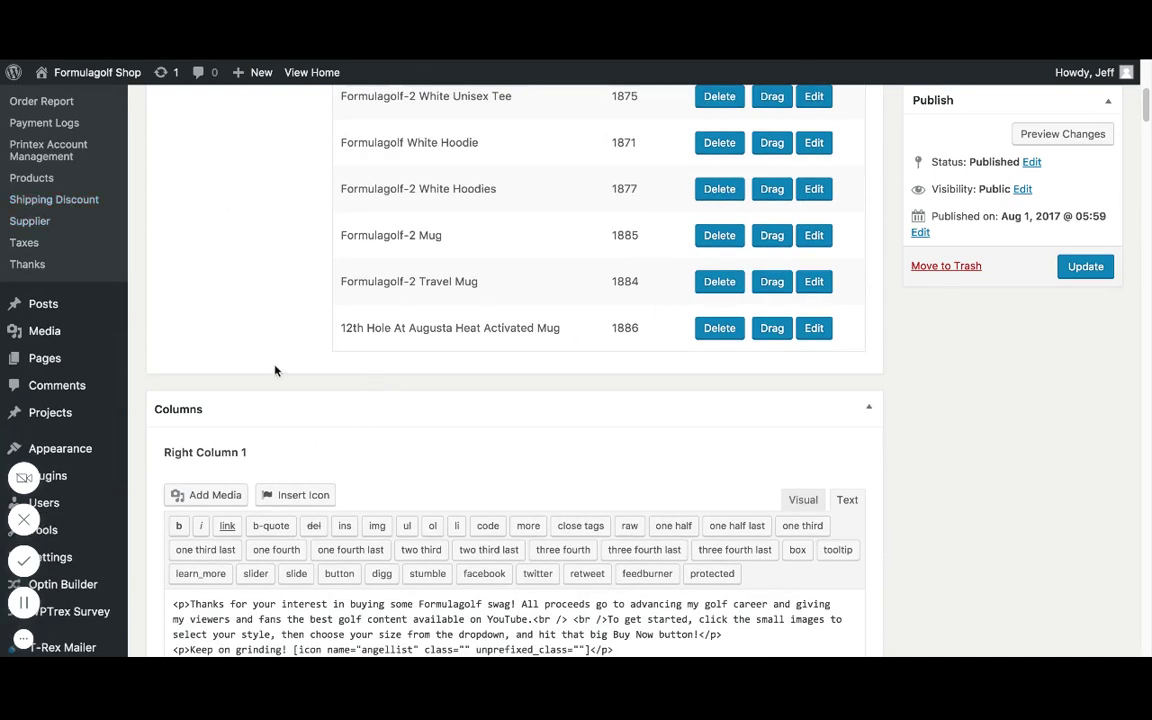
{"action": "scroll", "coordinate": [880, 414], "scroll_direction": "down", "scroll_amount": 3}
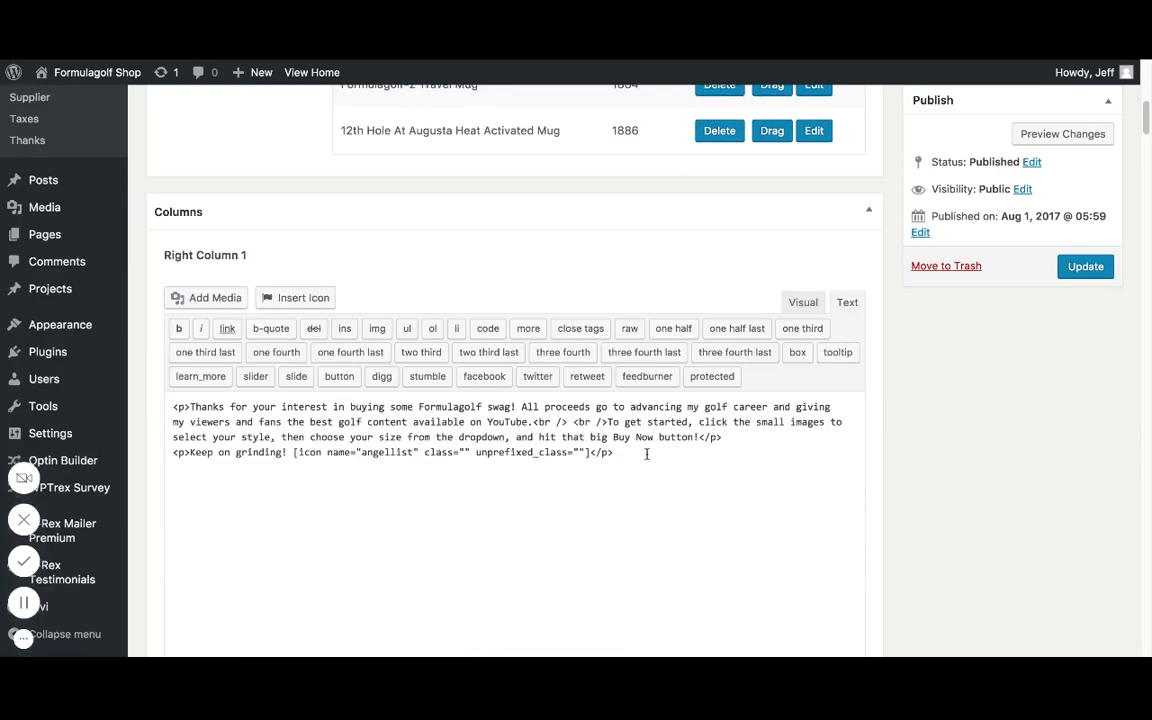
{"action": "left_click", "coordinate": [797, 304]}
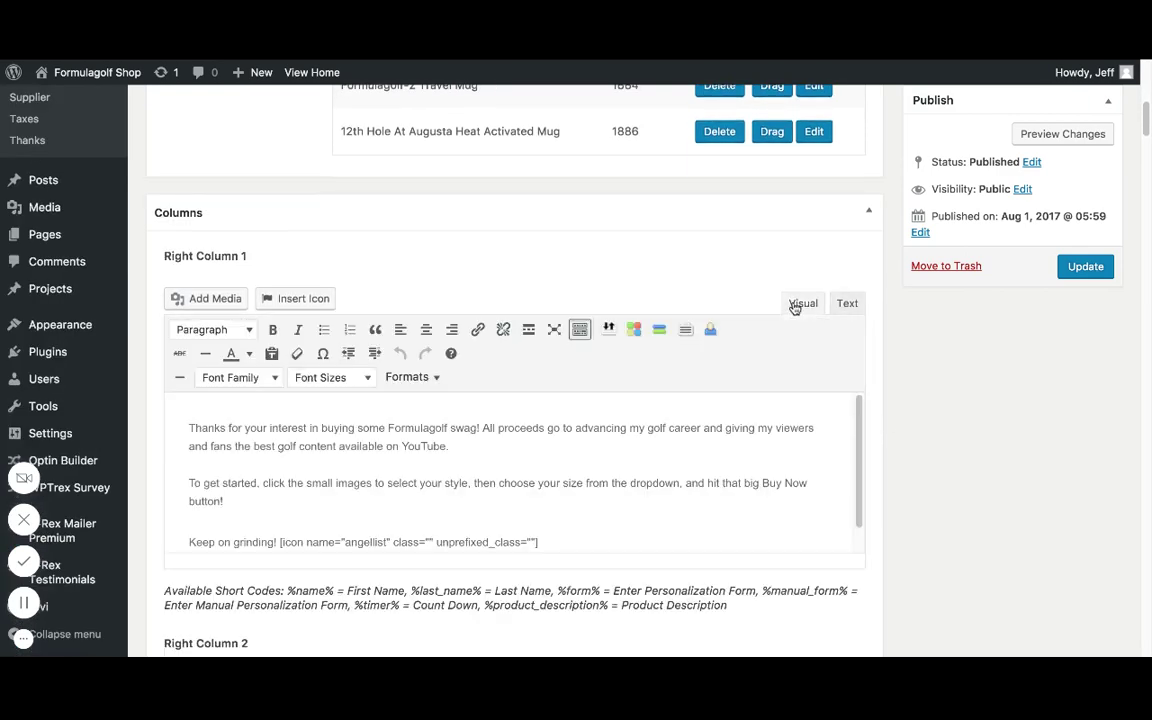
{"action": "left_click", "coordinate": [847, 303]}
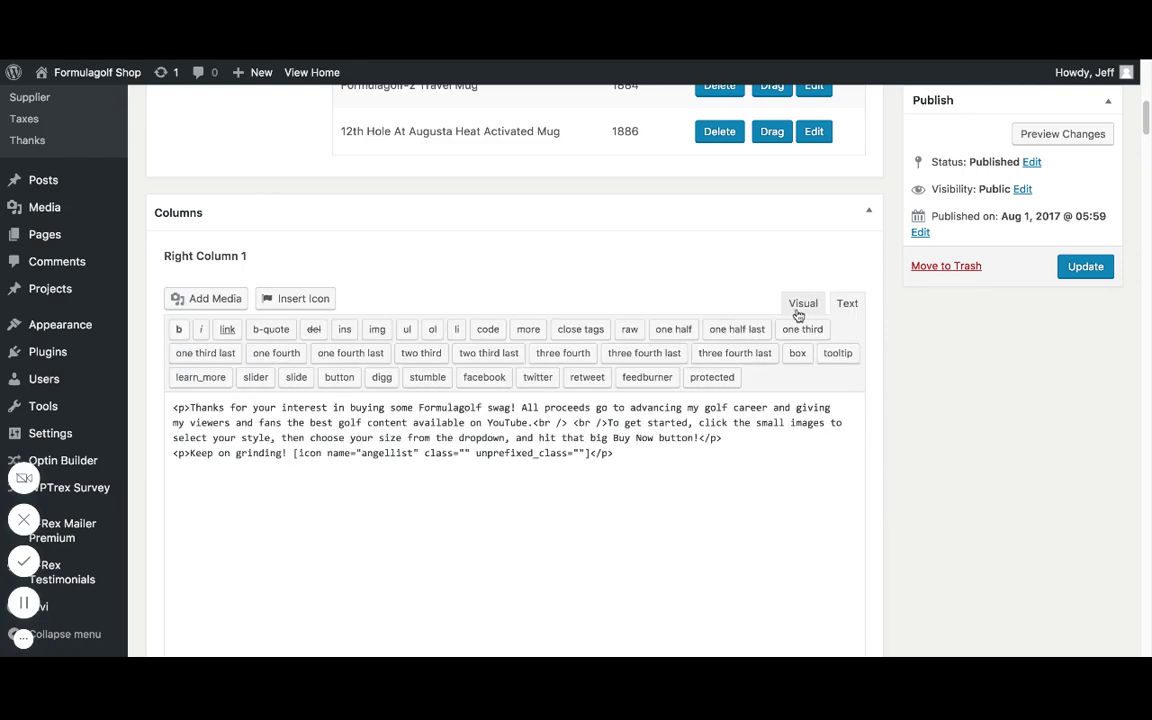
{"action": "scroll", "coordinate": [338, 456], "scroll_direction": "down", "scroll_amount": 3}
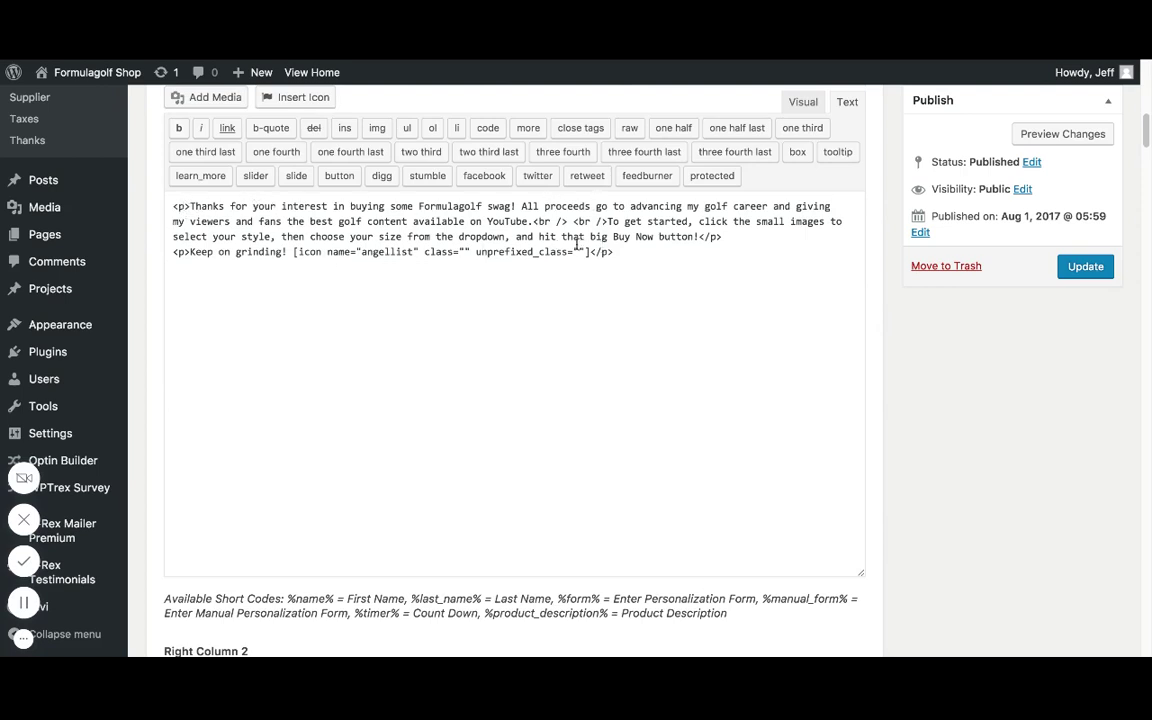
{"action": "left_click", "coordinate": [804, 104]}
{"action": "scroll", "coordinate": [515, 296], "scroll_direction": "down", "scroll_amount": 2}
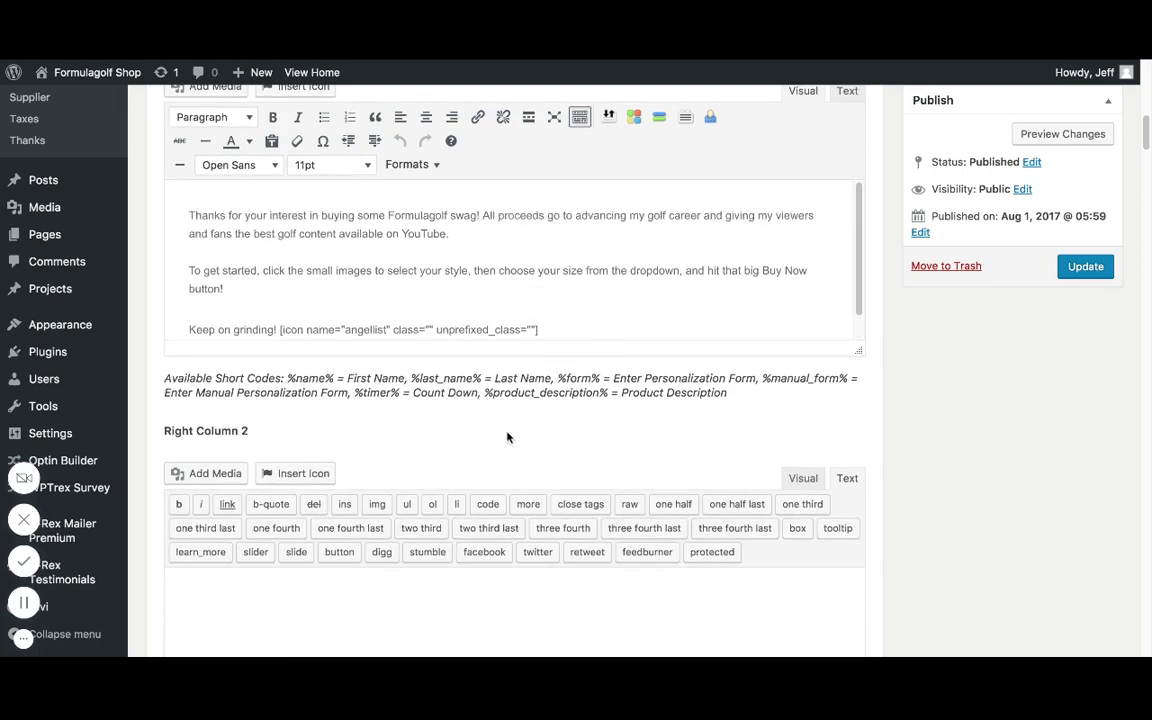
{"action": "scroll", "coordinate": [507, 437], "scroll_direction": "down", "scroll_amount": 3}
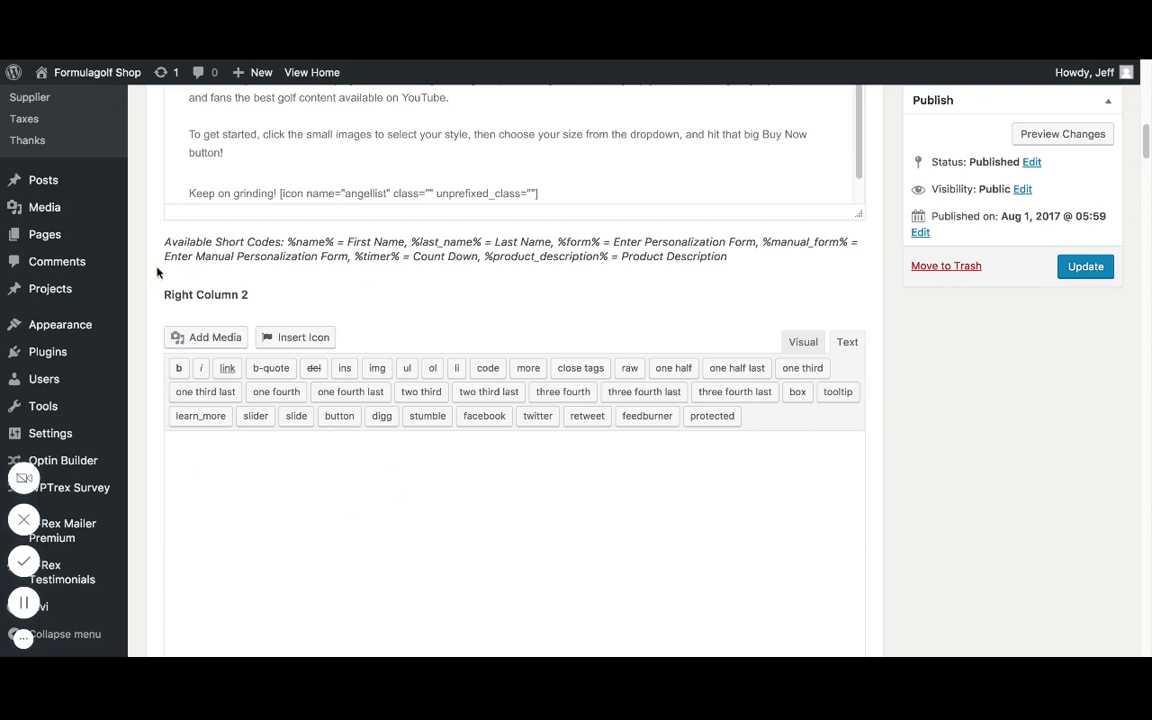
{"action": "scroll", "coordinate": [393, 267], "scroll_direction": "up", "scroll_amount": 2}
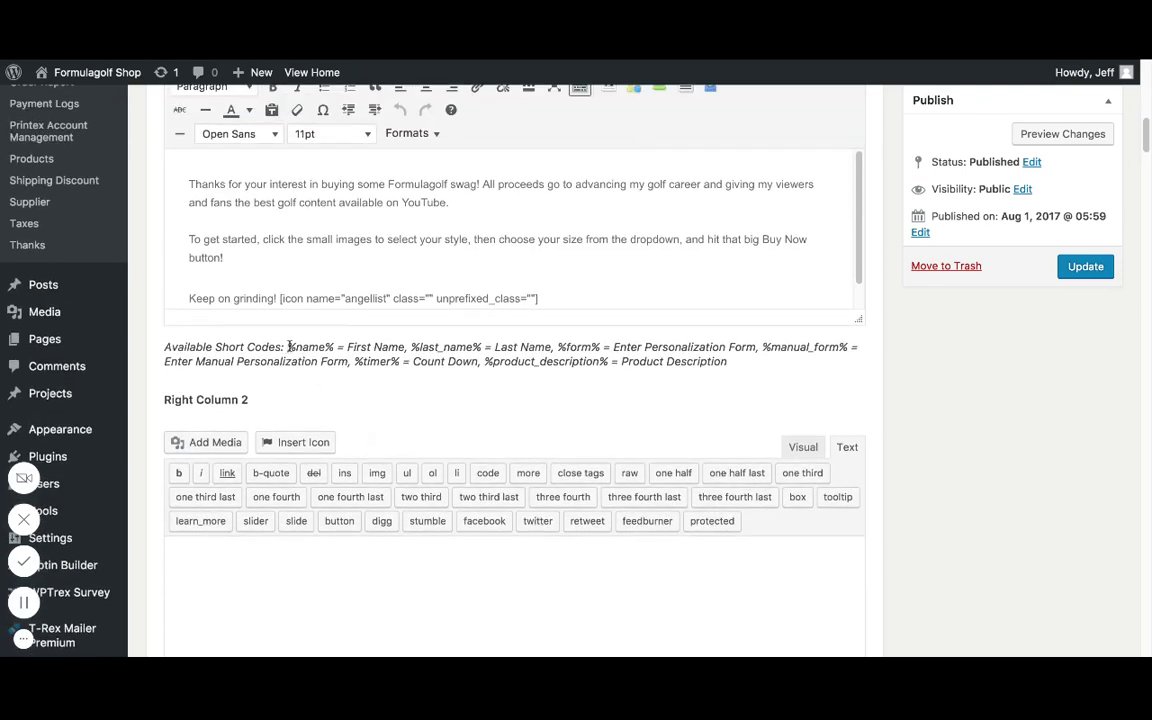
{"action": "left_click_drag", "start_coordinate": [289, 346], "coordinate": [327, 346]}
{"action": "left_click", "coordinate": [493, 348]}
{"action": "scroll", "coordinate": [516, 380], "scroll_direction": "up", "scroll_amount": 20}
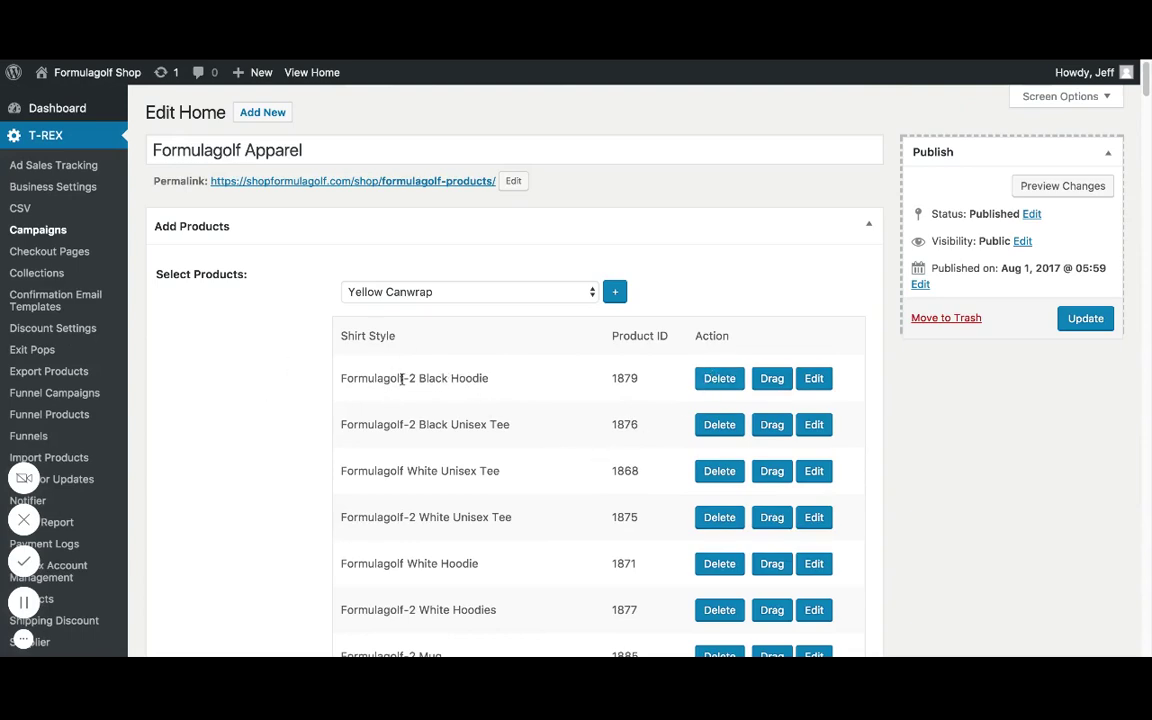
{"action": "scroll", "coordinate": [477, 423], "scroll_direction": "down", "scroll_amount": 5}
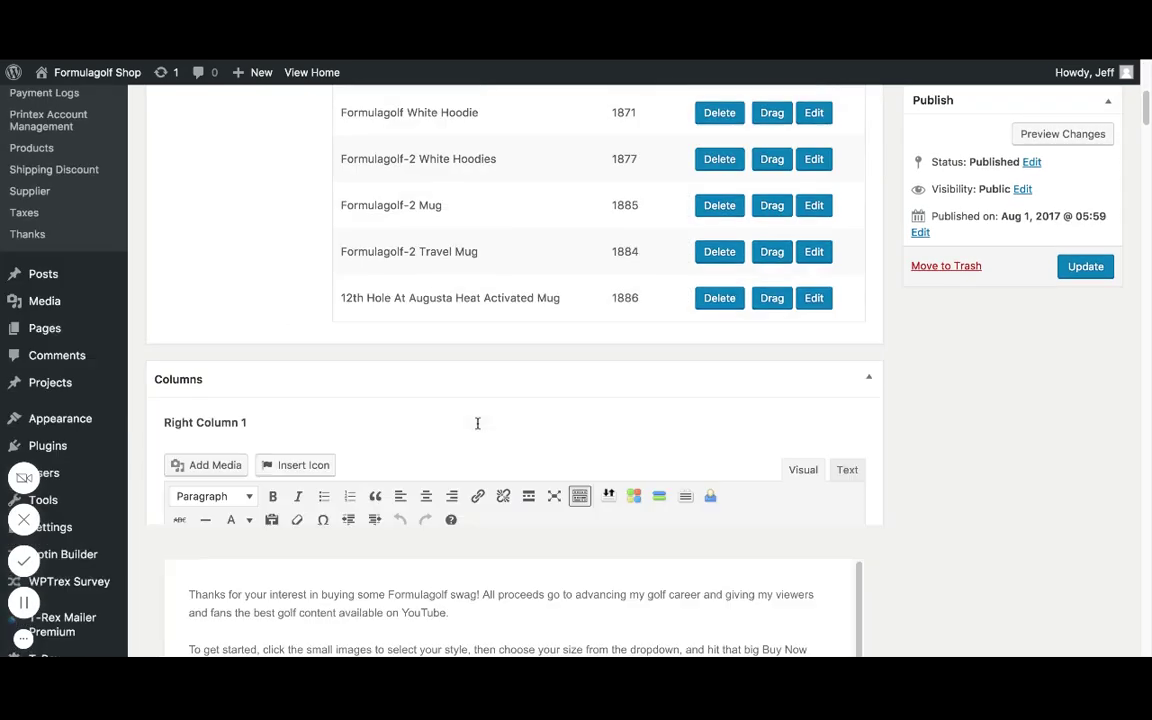
{"action": "scroll", "coordinate": [477, 423], "scroll_direction": "down", "scroll_amount": 3}
{"action": "scroll", "coordinate": [411, 437], "scroll_direction": "down", "scroll_amount": 2}
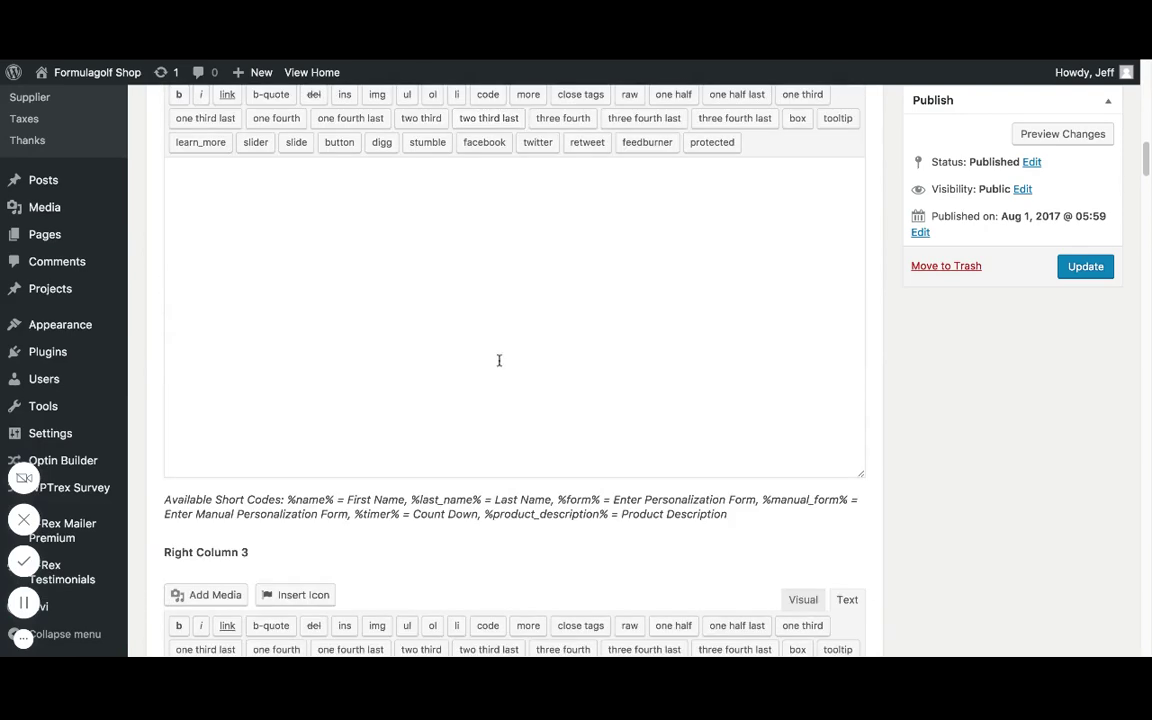
{"action": "scroll", "coordinate": [476, 377], "scroll_direction": "down", "scroll_amount": 2}
{"action": "scroll", "coordinate": [588, 459], "scroll_direction": "down", "scroll_amount": 3}
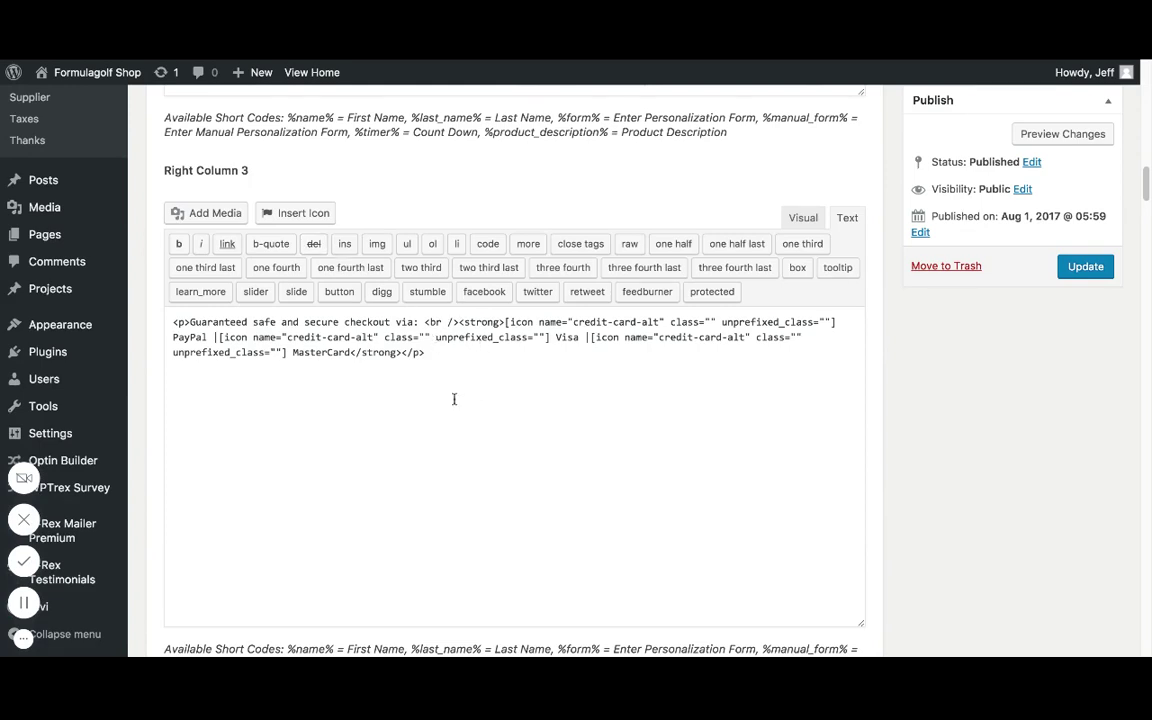
{"action": "left_click", "coordinate": [801, 217]}
{"action": "left_click", "coordinate": [847, 217]}
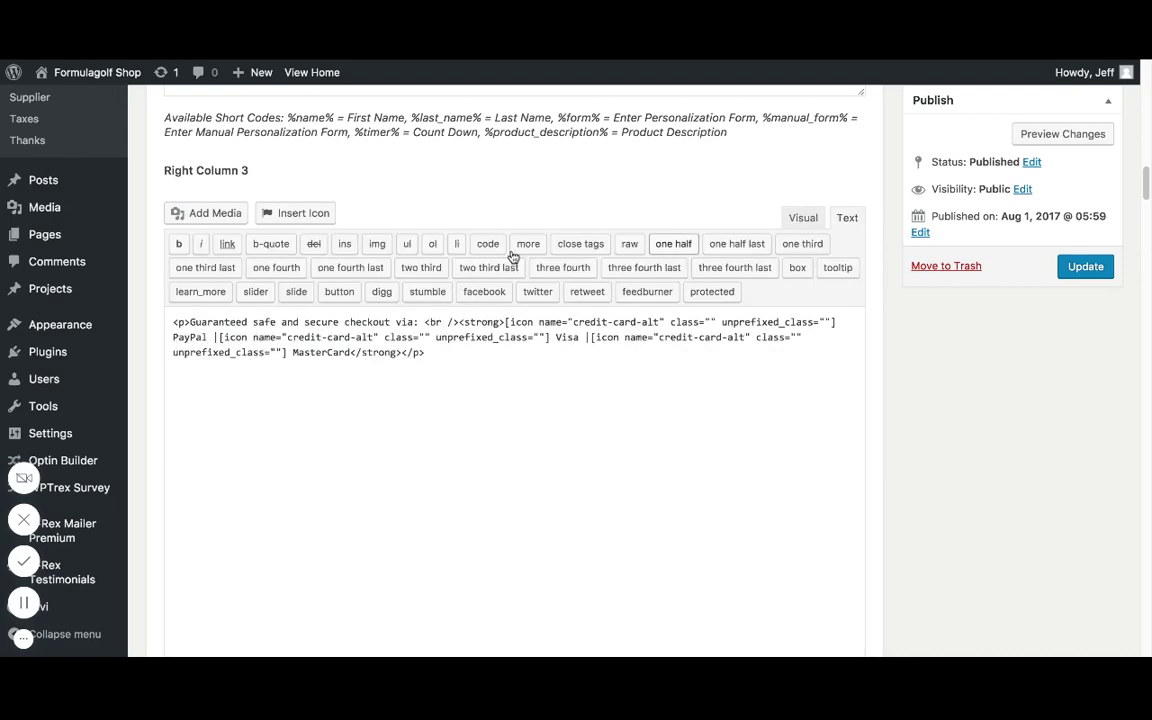
{"action": "scroll", "coordinate": [439, 376], "scroll_direction": "down", "scroll_amount": 1}
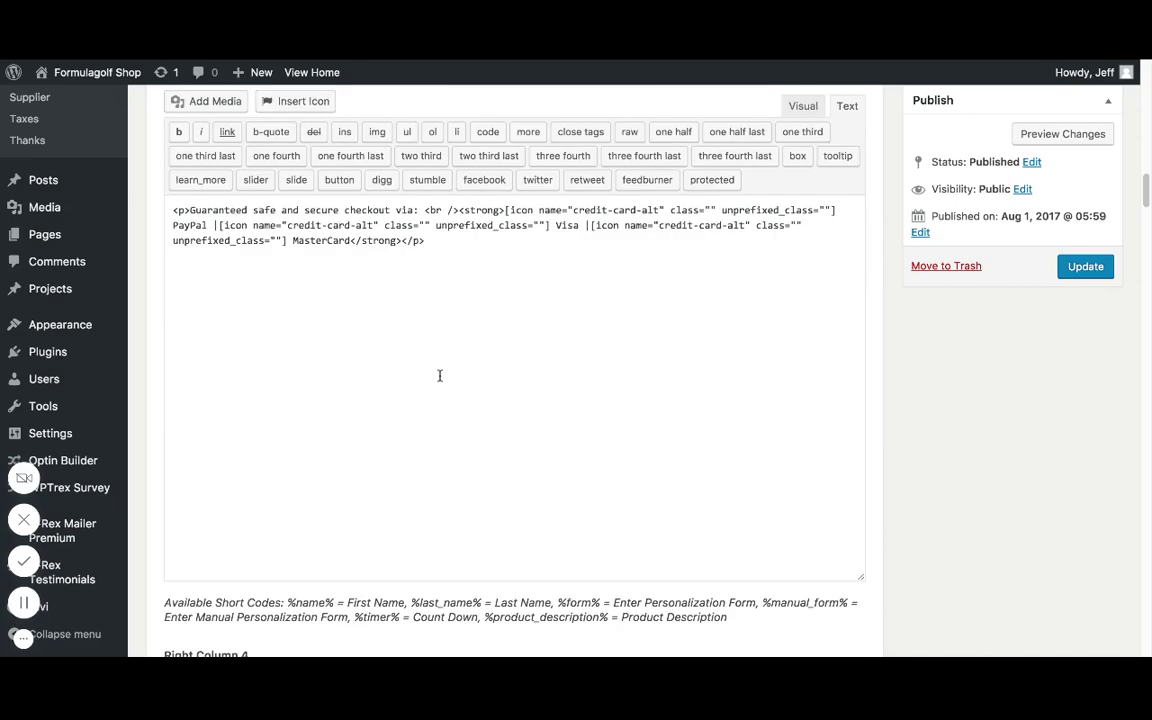
{"action": "scroll", "coordinate": [439, 376], "scroll_direction": "down", "scroll_amount": 6}
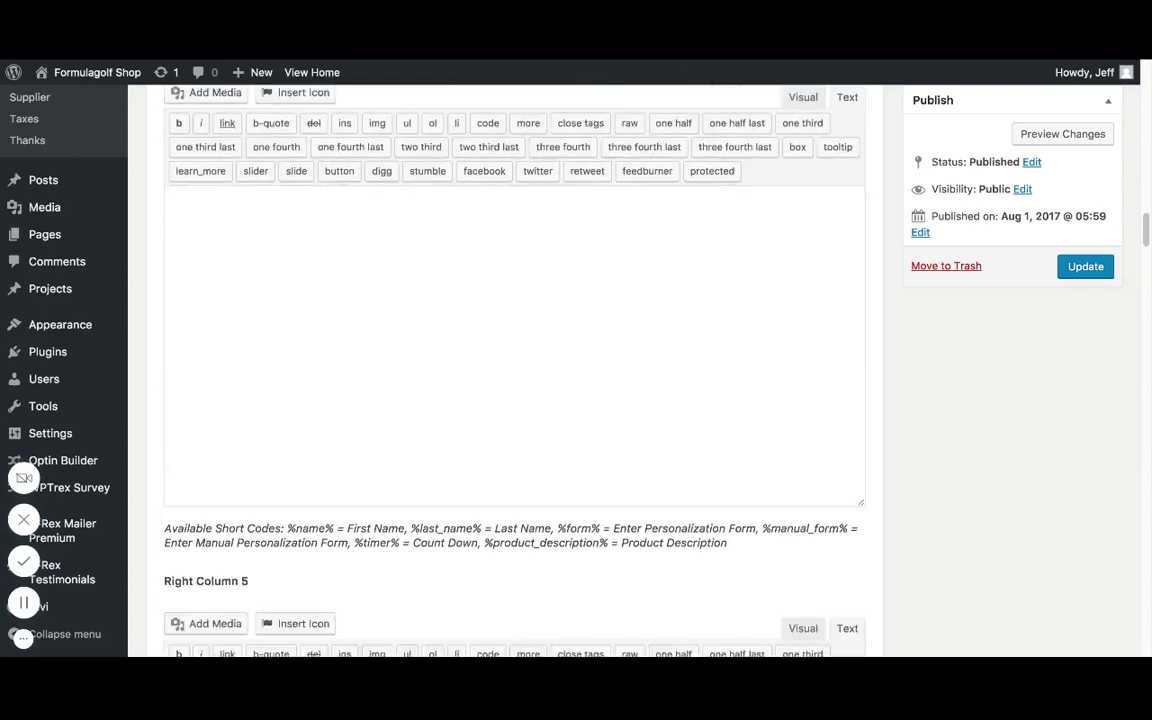
{"action": "scroll", "coordinate": [514, 370], "scroll_direction": "down", "scroll_amount": 8}
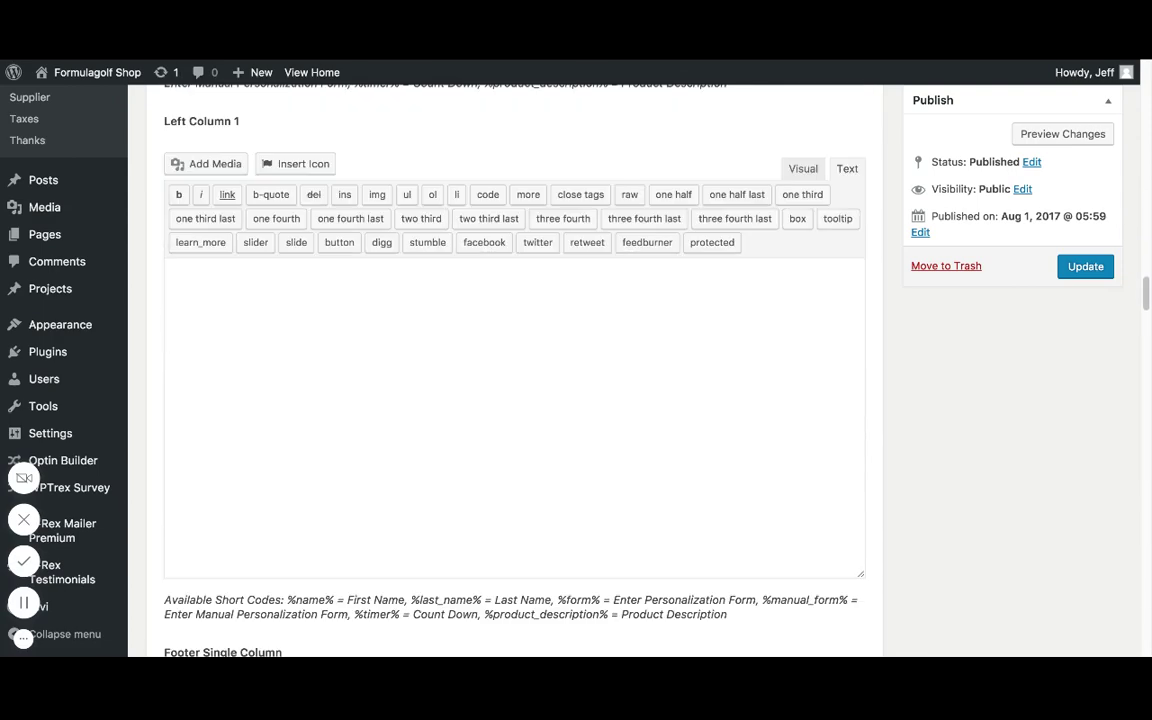
{"action": "scroll", "coordinate": [417, 337], "scroll_direction": "down", "scroll_amount": 3}
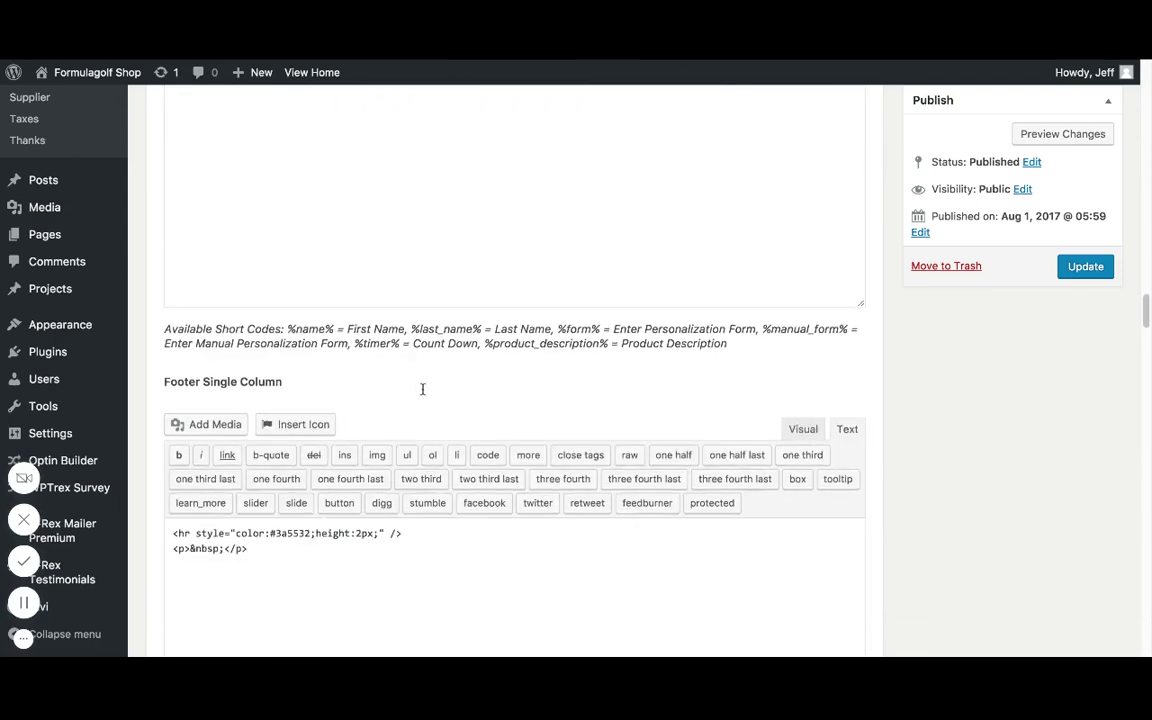
{"action": "scroll", "coordinate": [422, 389], "scroll_direction": "down", "scroll_amount": 1}
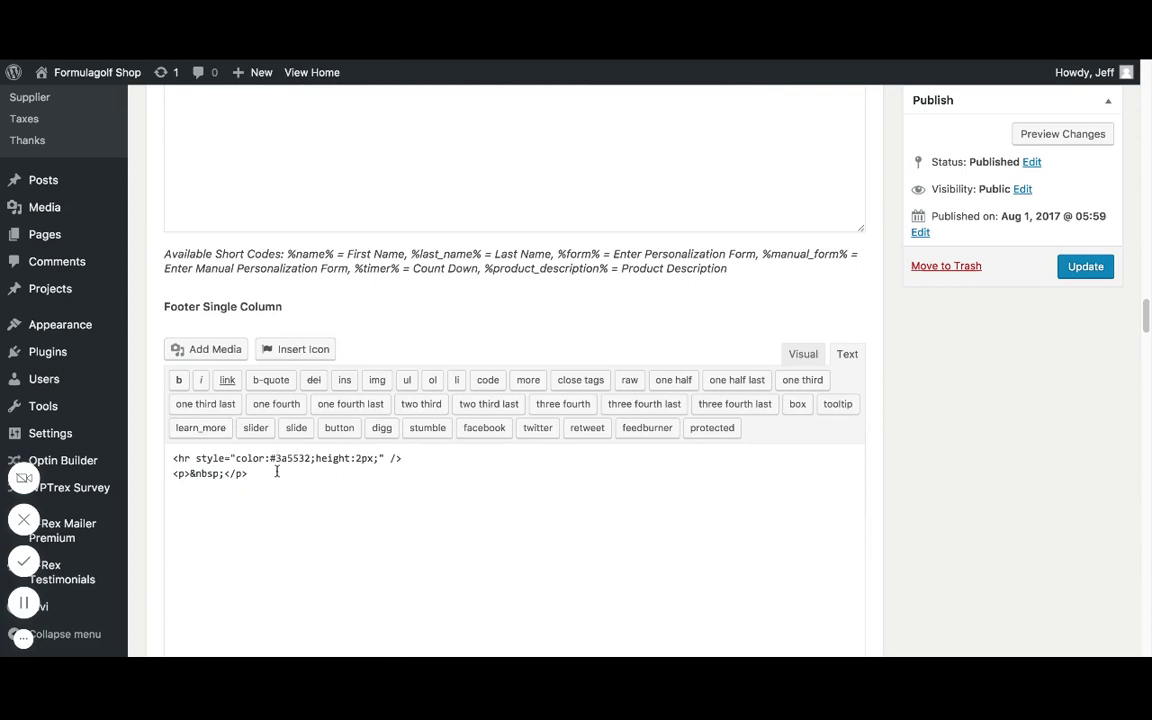
{"action": "scroll", "coordinate": [287, 472], "scroll_direction": "down", "scroll_amount": 1}
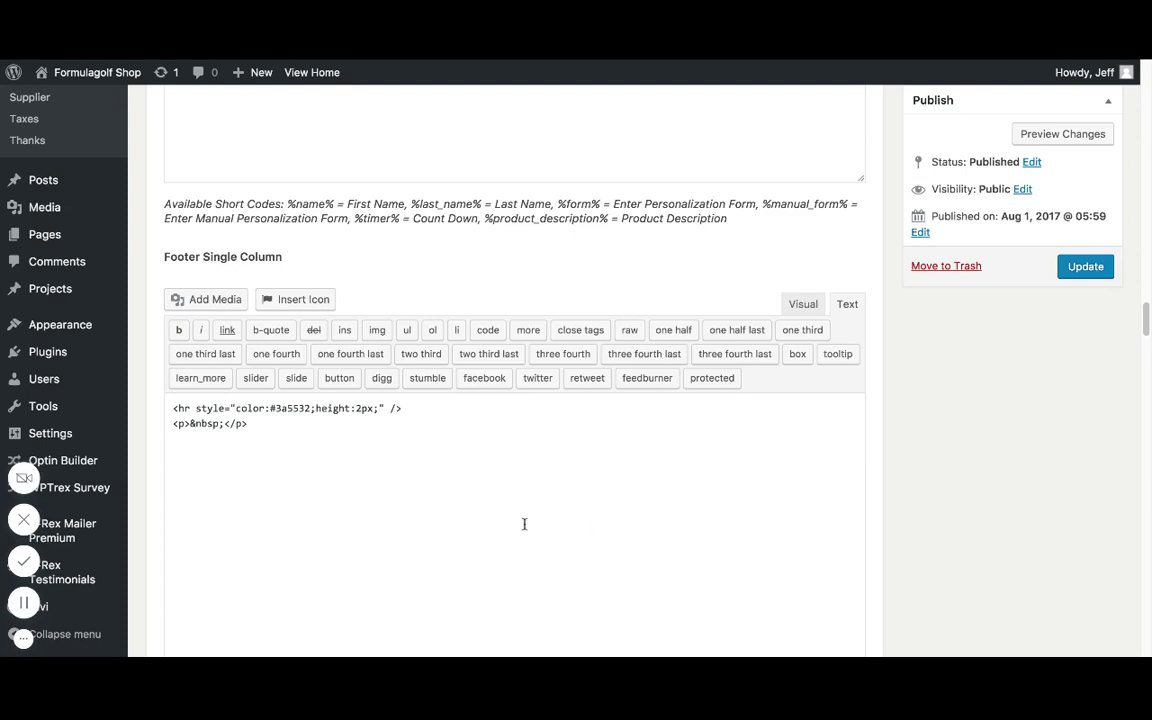
{"action": "scroll", "coordinate": [524, 524], "scroll_direction": "down", "scroll_amount": 10}
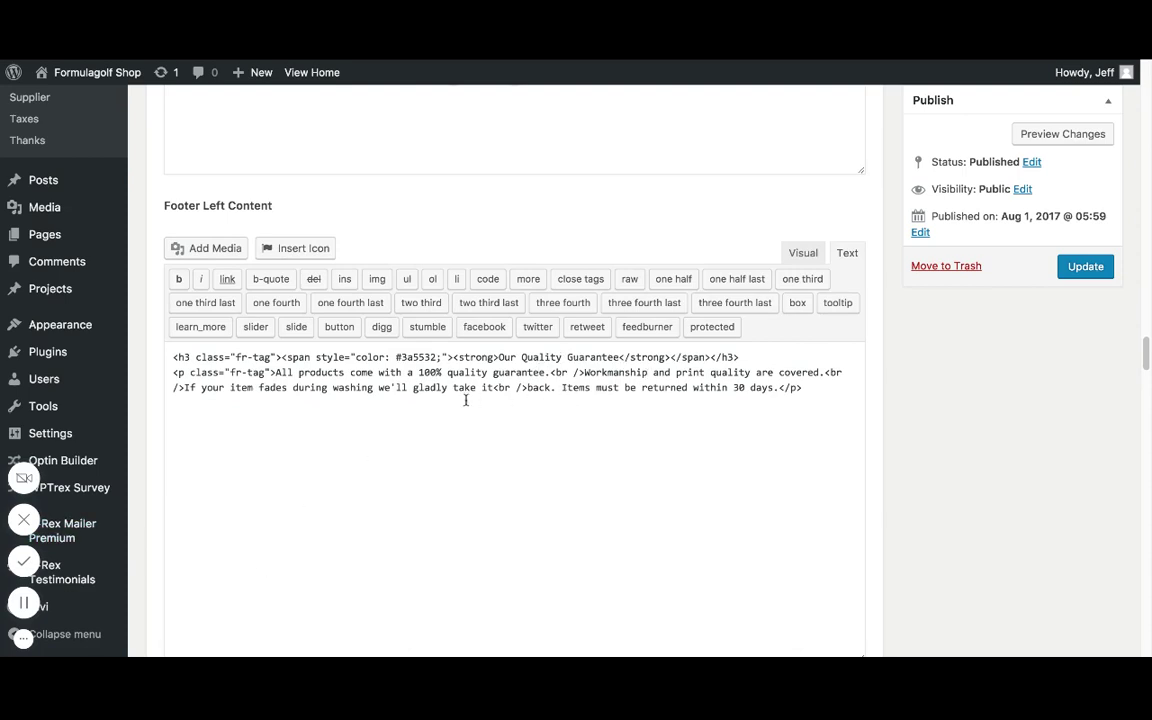
{"action": "scroll", "coordinate": [451, 397], "scroll_direction": "down", "scroll_amount": 10}
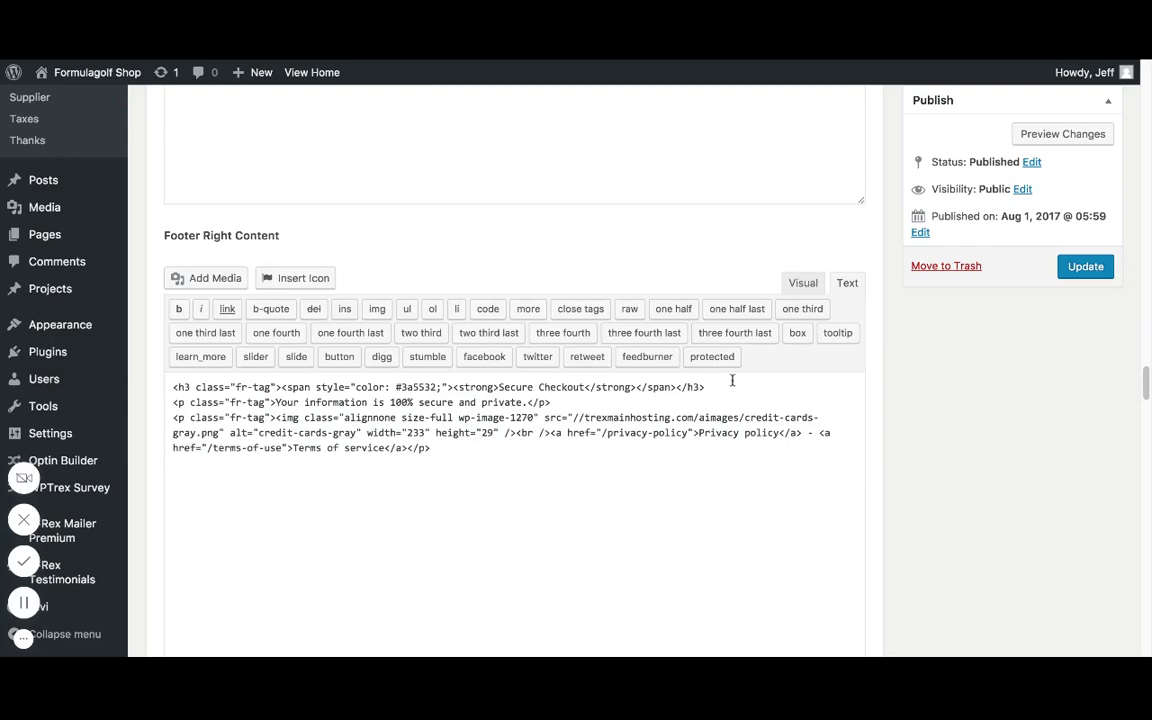
{"action": "scroll", "coordinate": [492, 412], "scroll_direction": "down", "scroll_amount": 5}
{"action": "scroll", "coordinate": [493, 414], "scroll_direction": "down", "scroll_amount": 7}
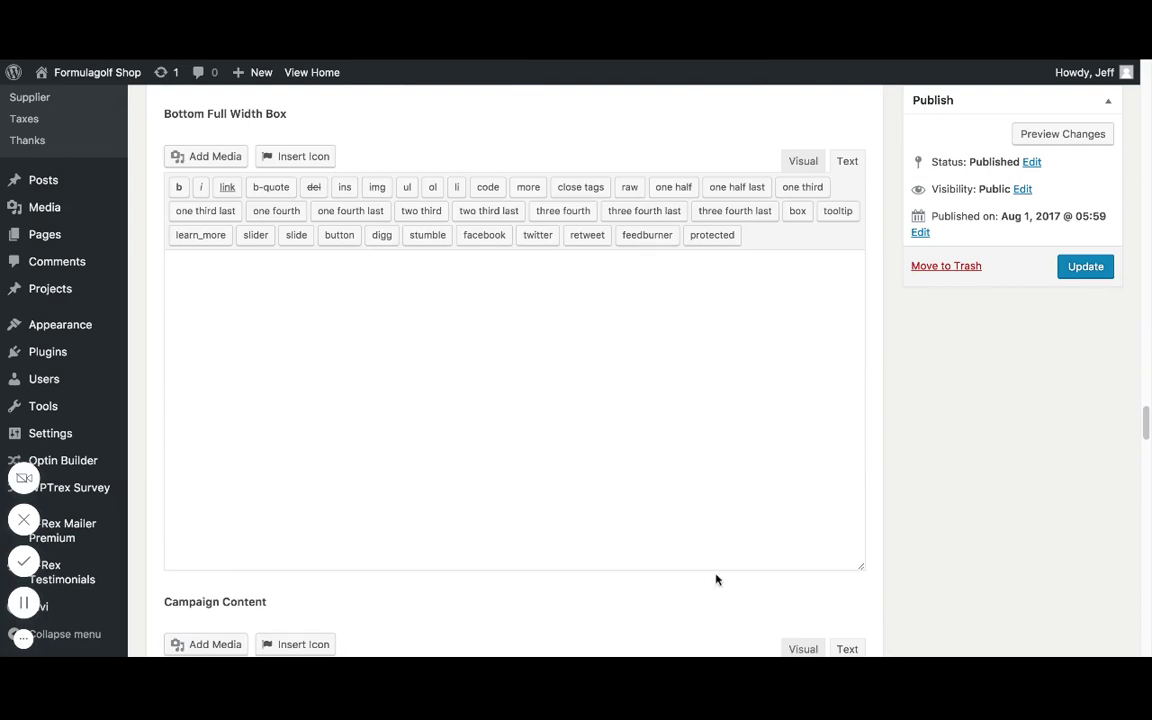
{"action": "scroll", "coordinate": [458, 485], "scroll_direction": "down", "scroll_amount": 6}
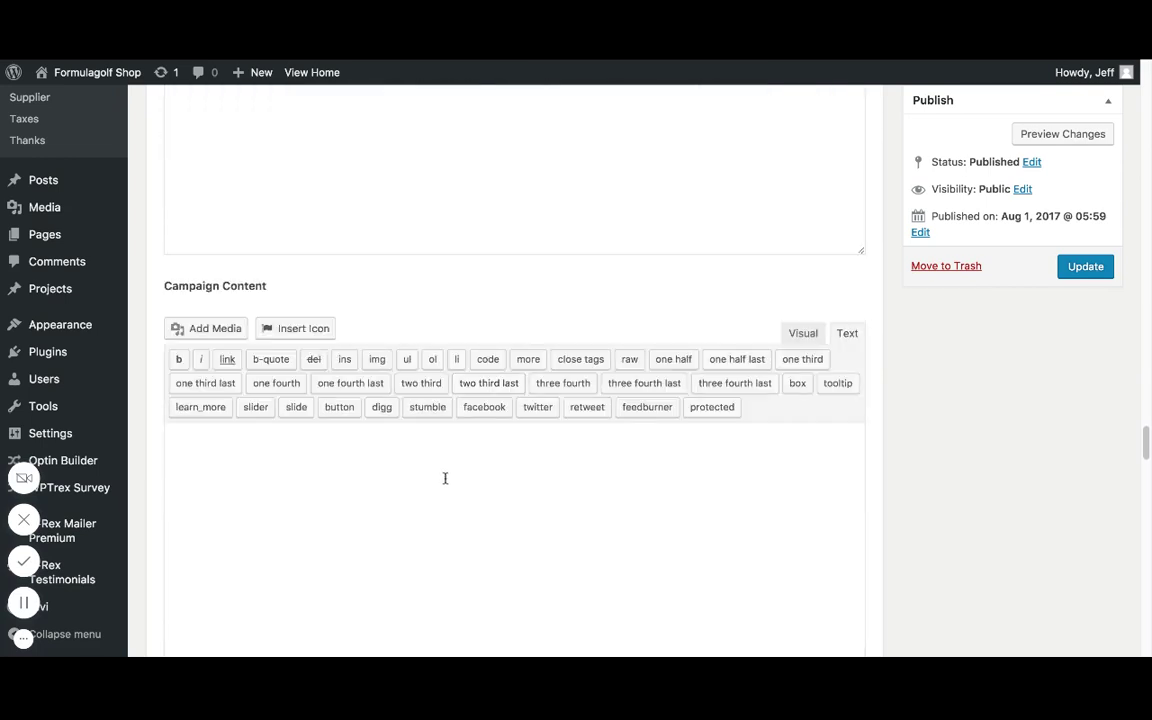
{"action": "scroll", "coordinate": [400, 468], "scroll_direction": "down", "scroll_amount": 2}
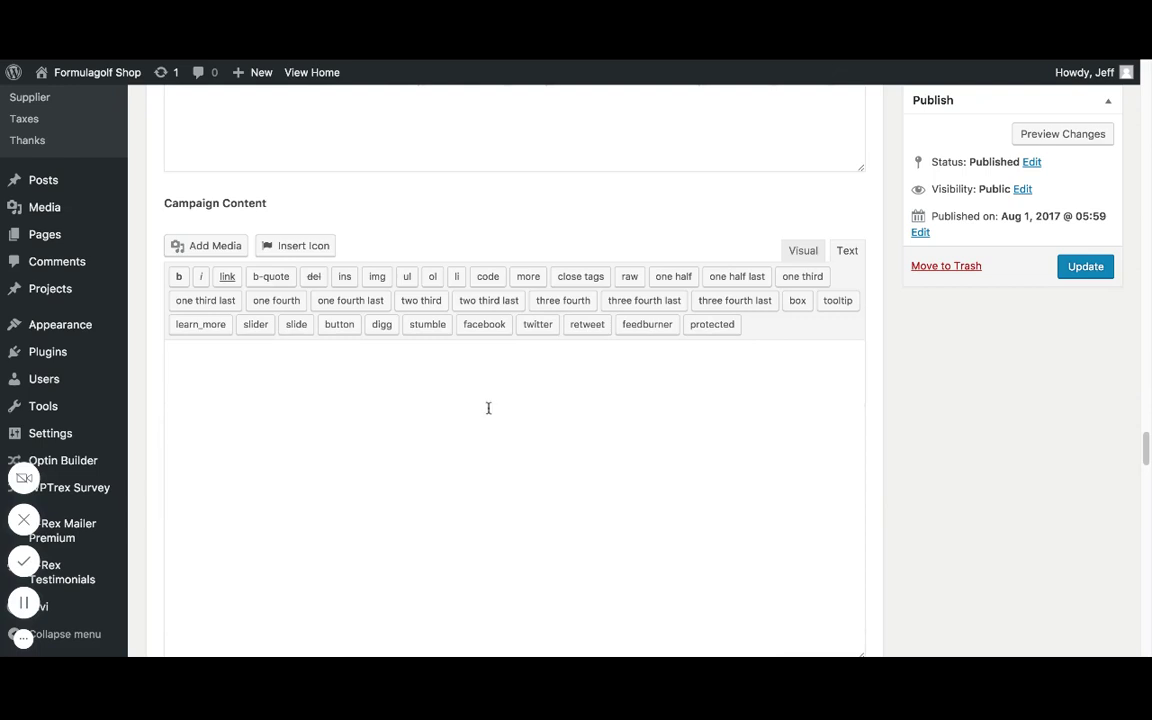
{"action": "scroll", "coordinate": [498, 402], "scroll_direction": "down", "scroll_amount": 8}
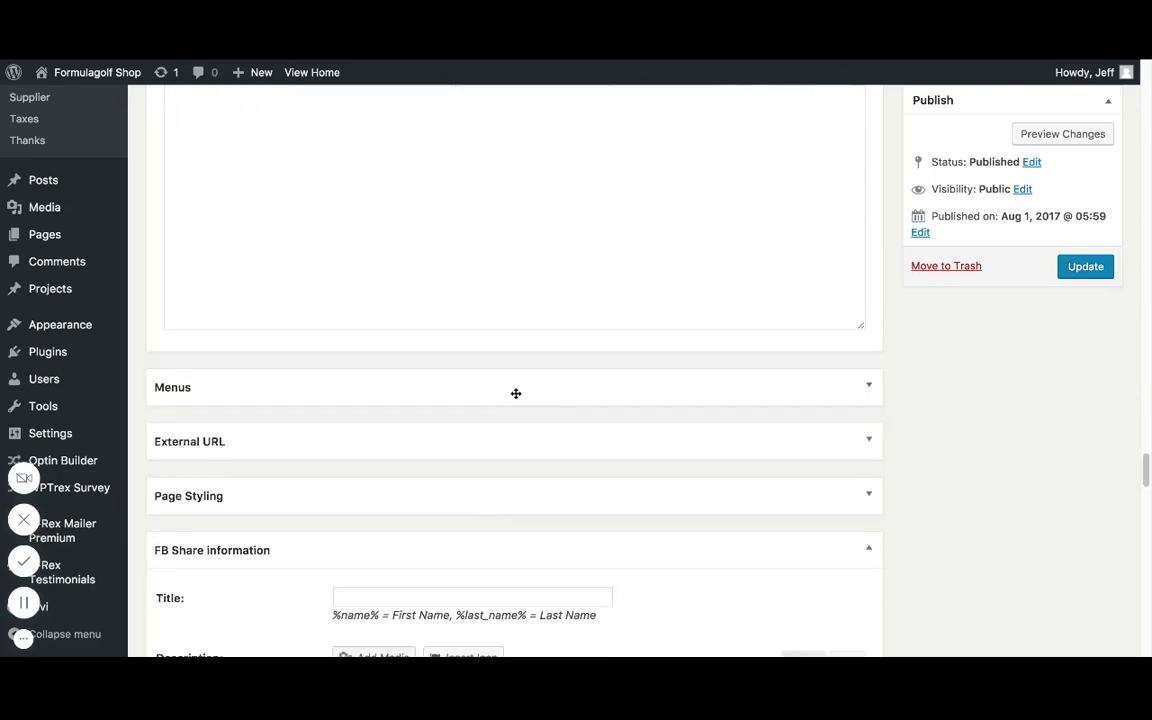
Step: Expand Menus, choose Custom Menu, and label Menu 1 'Shop'
{"action": "left_click", "coordinate": [516, 392]}
{"action": "scroll", "coordinate": [516, 393], "scroll_direction": "down", "scroll_amount": 3}
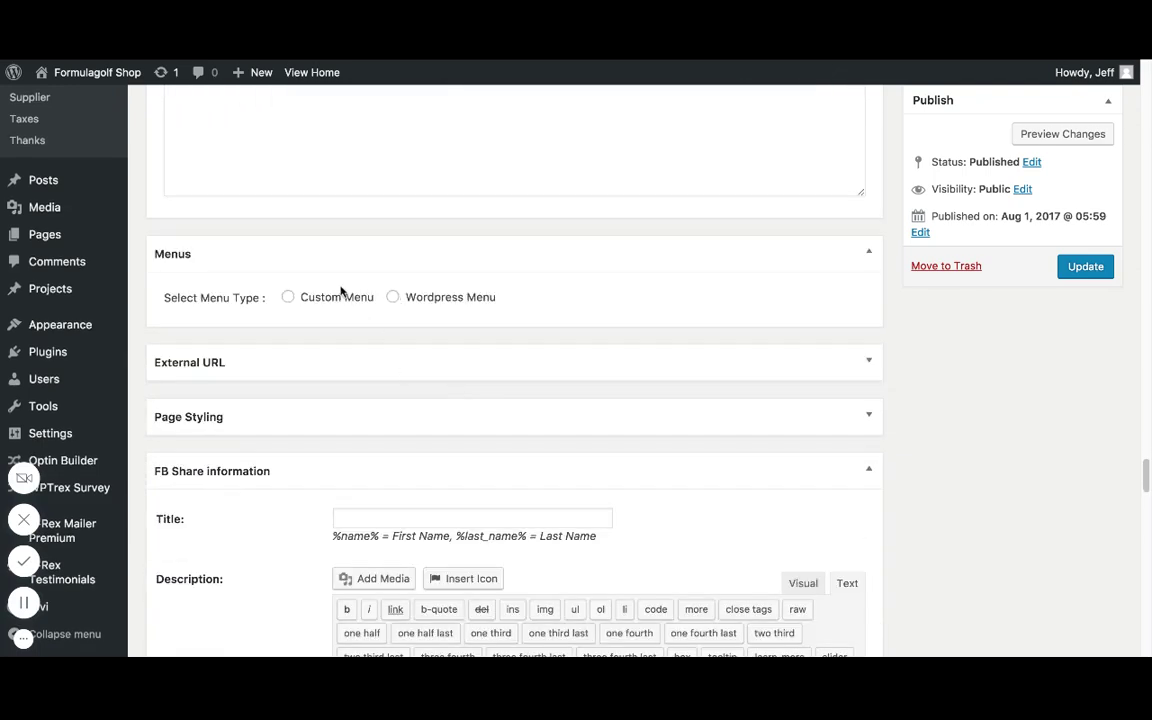
{"action": "left_click", "coordinate": [289, 298]}
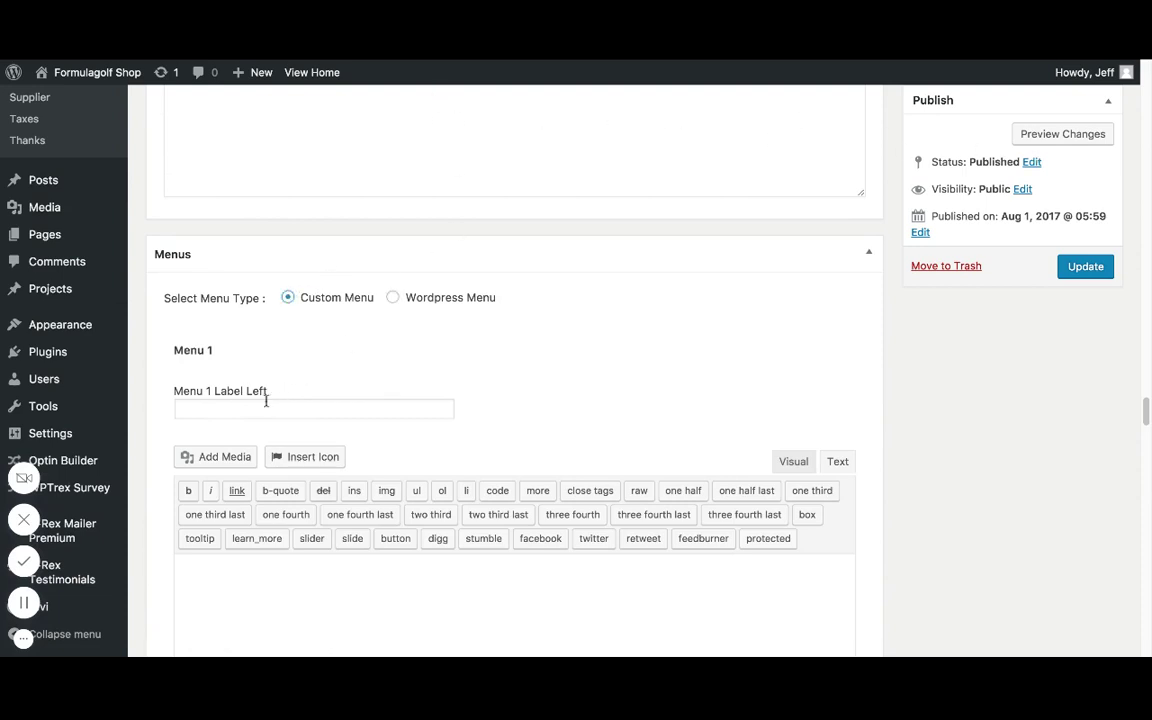
{"action": "scroll", "coordinate": [240, 407], "scroll_direction": "down", "scroll_amount": 3}
{"action": "scroll", "coordinate": [290, 198], "scroll_direction": "up", "scroll_amount": 1}
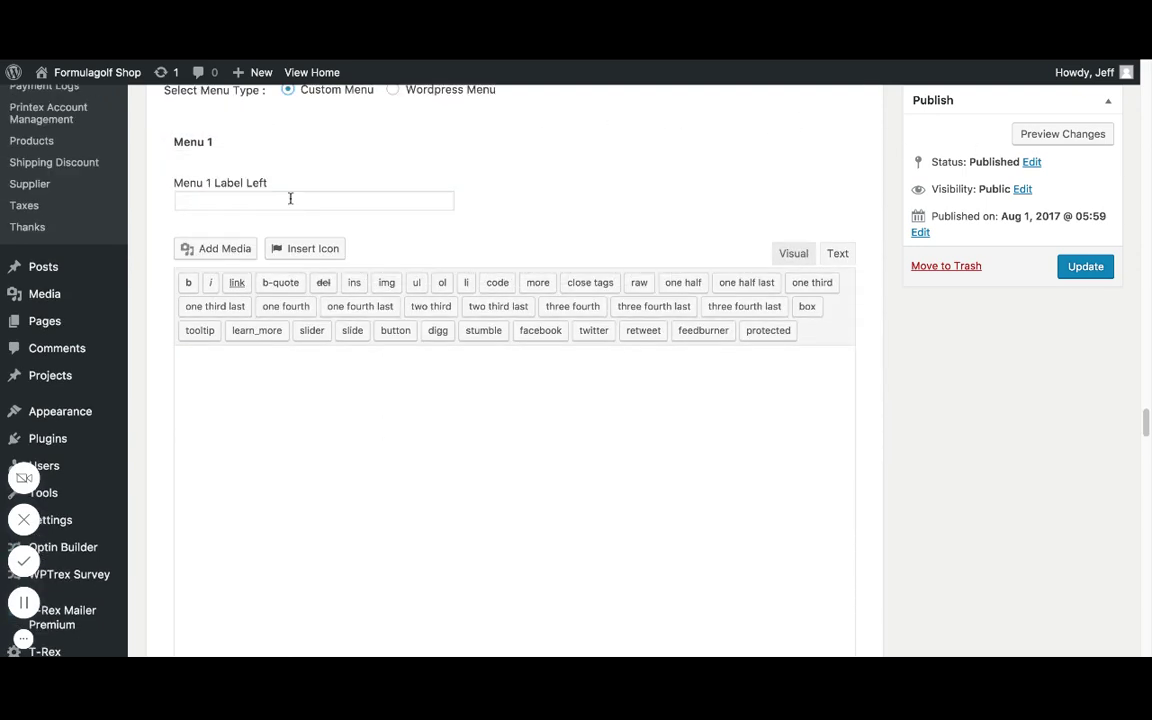
{"action": "left_click", "coordinate": [290, 198]}
{"action": "type", "text": "Shop"}
{"action": "left_click", "coordinate": [363, 390]}
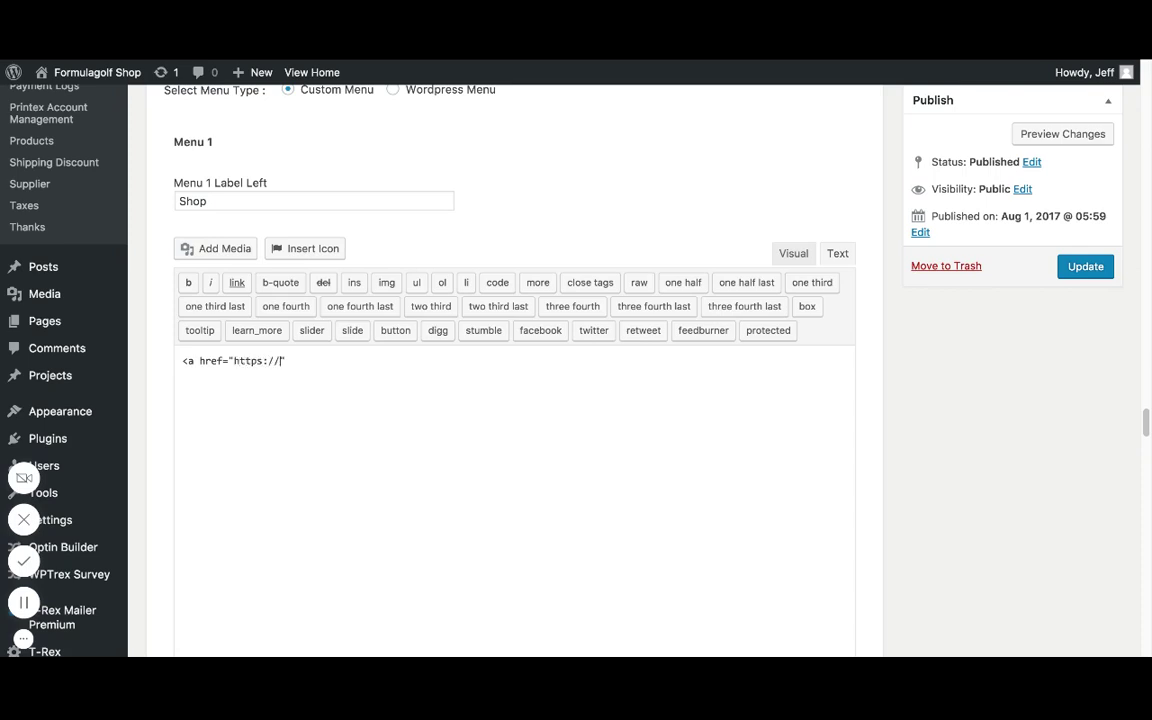
{"action": "type", "text": "formulagolf.com/\"></a>"}
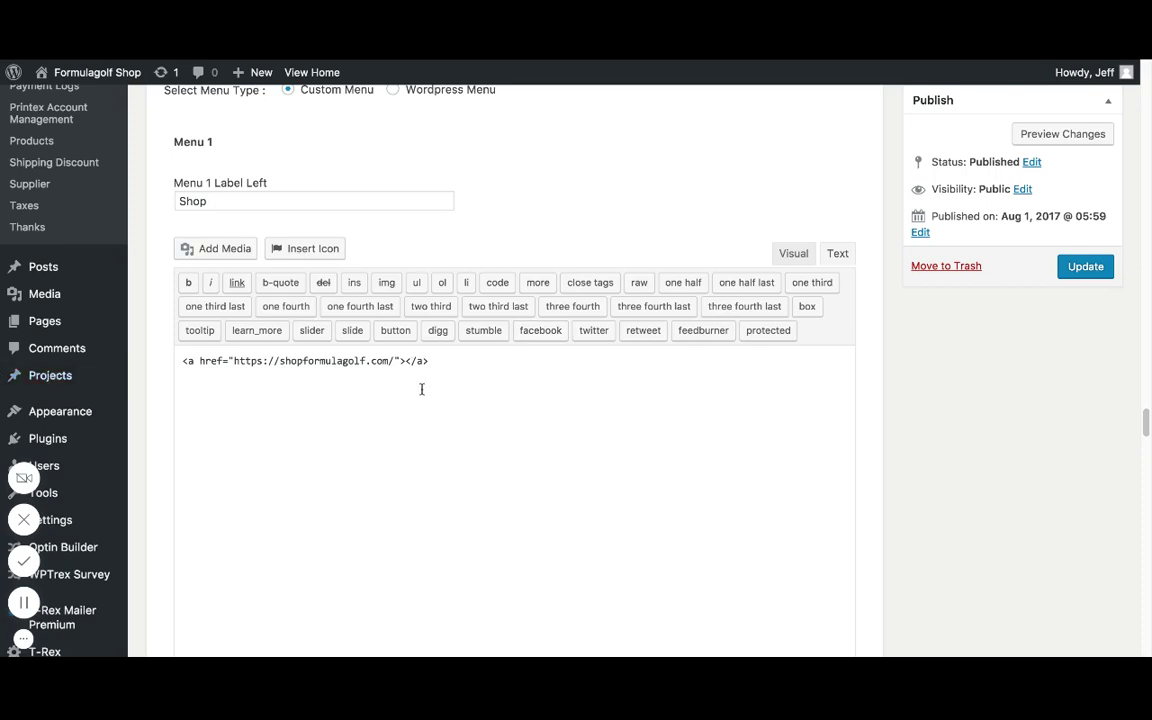
{"action": "scroll", "coordinate": [429, 378], "scroll_direction": "down", "scroll_amount": 5}
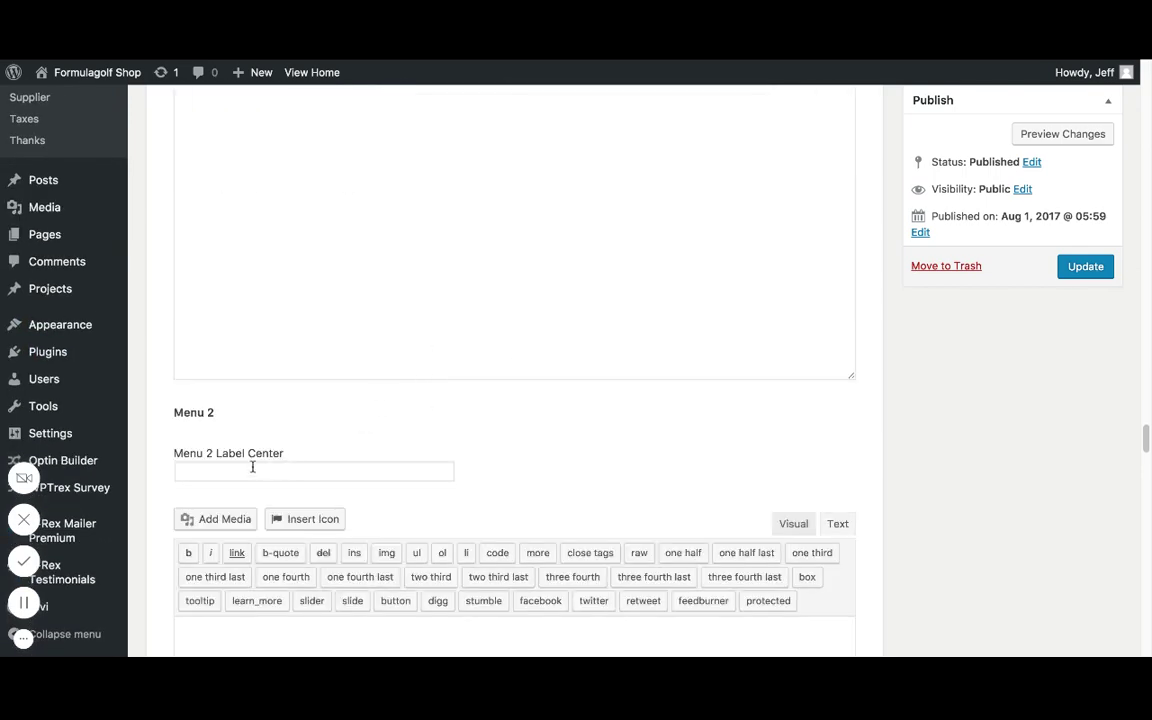
{"action": "scroll", "coordinate": [273, 464], "scroll_direction": "down", "scroll_amount": 10}
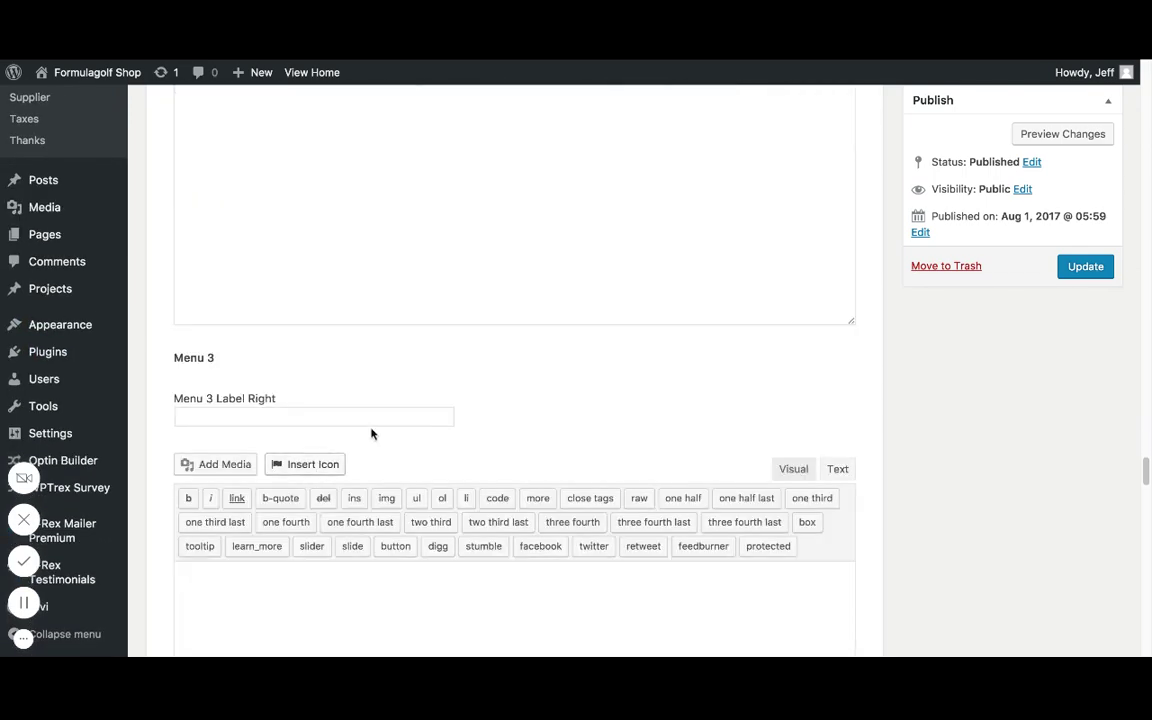
{"action": "scroll", "coordinate": [366, 411], "scroll_direction": "down", "scroll_amount": 8}
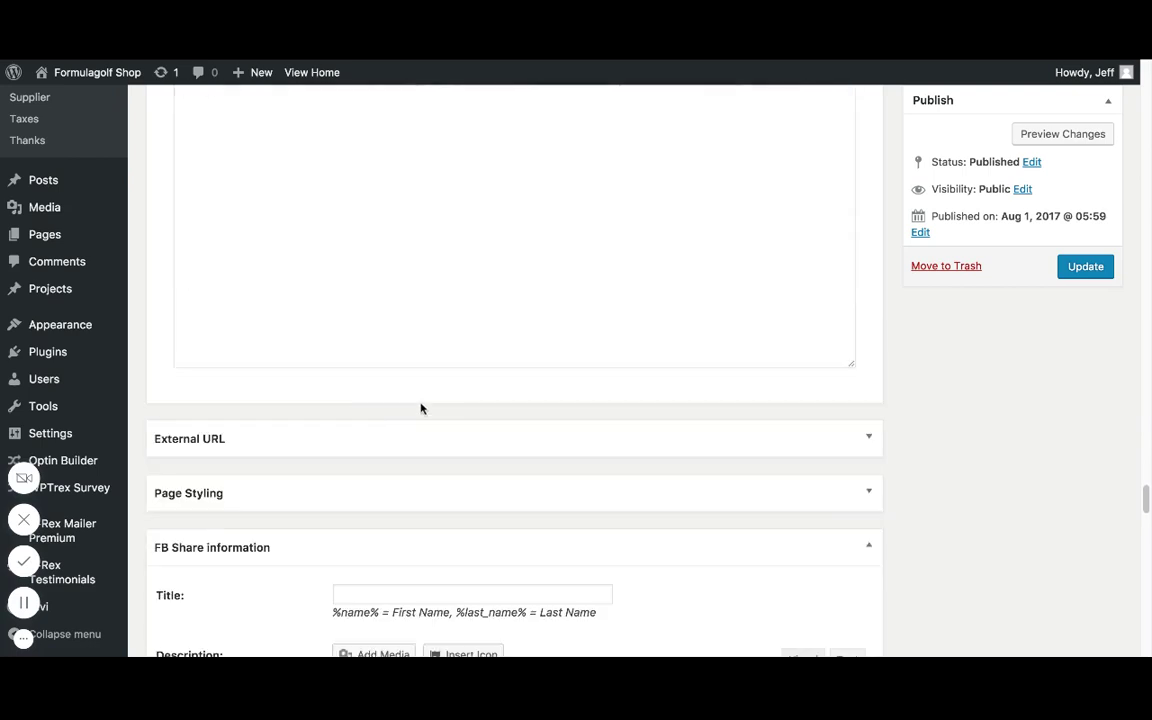
{"action": "scroll", "coordinate": [427, 364], "scroll_direction": "up", "scroll_amount": 5}
{"action": "scroll", "coordinate": [566, 370], "scroll_direction": "down", "scroll_amount": 5}
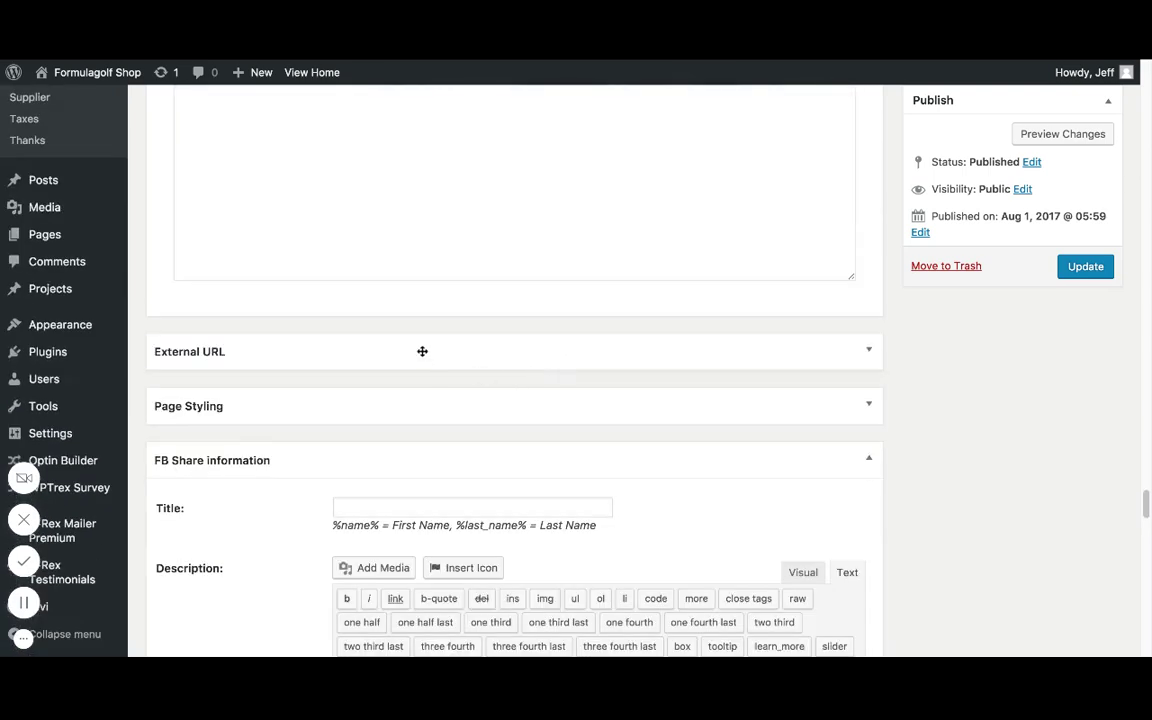
{"action": "left_click", "coordinate": [422, 351]}
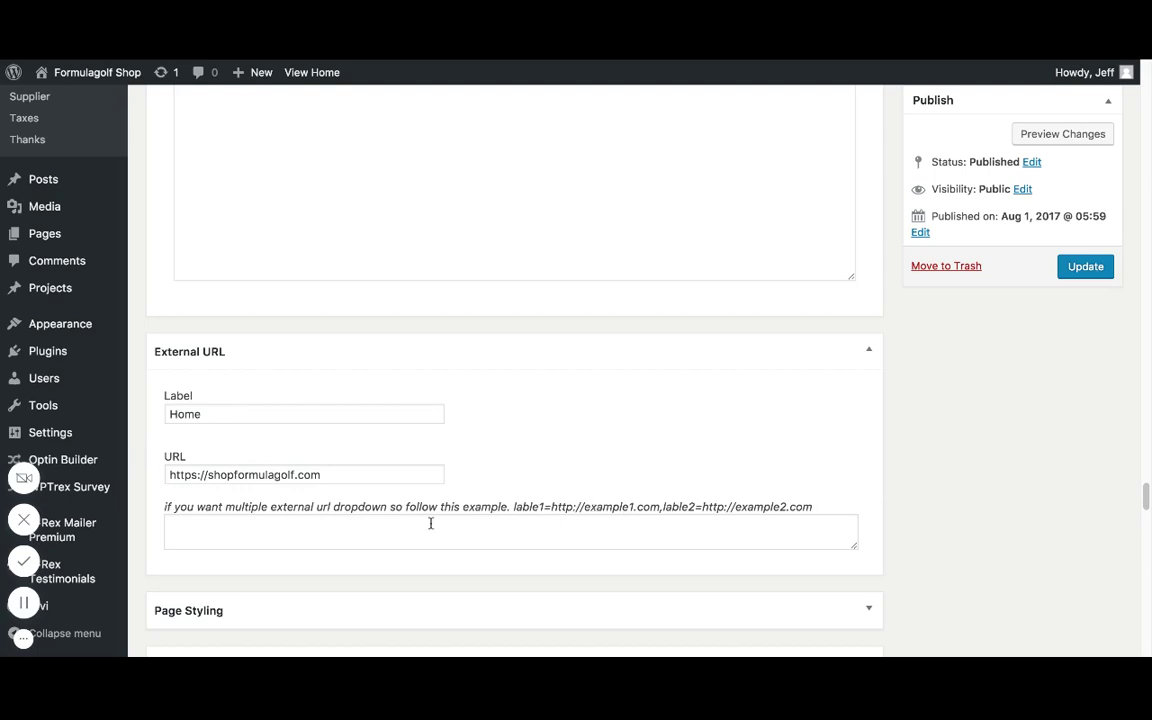
{"action": "scroll", "coordinate": [383, 527], "scroll_direction": "down", "scroll_amount": 2}
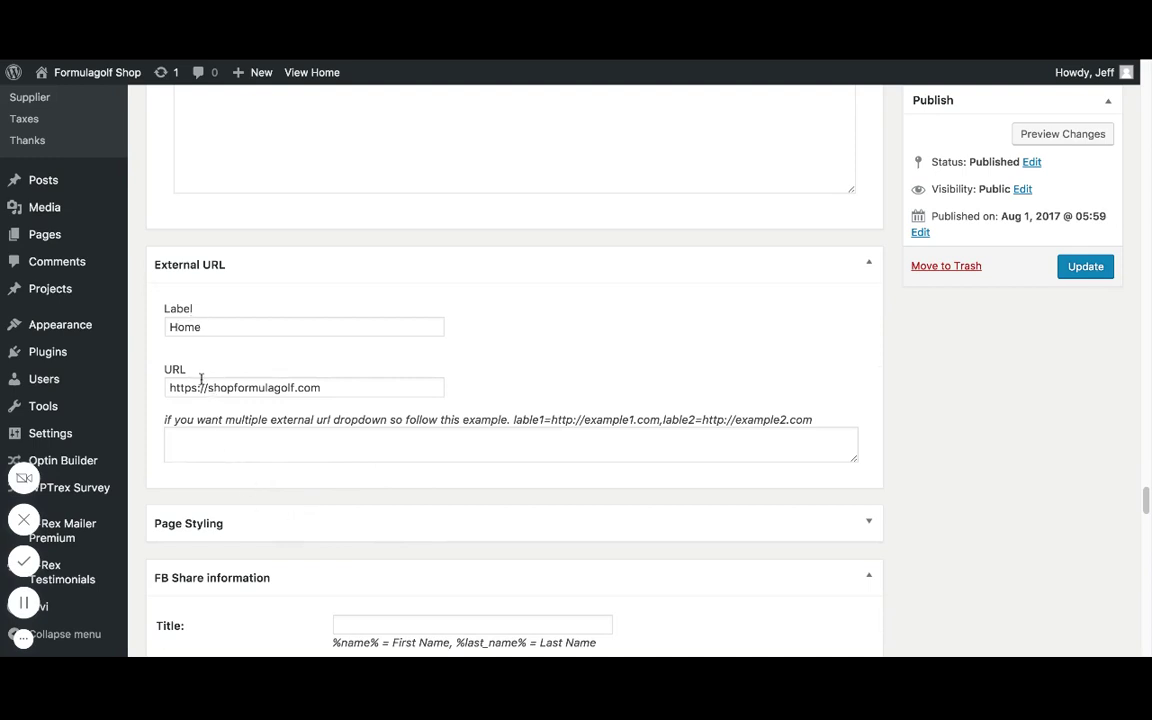
{"action": "scroll", "coordinate": [491, 449], "scroll_direction": "down", "scroll_amount": 3}
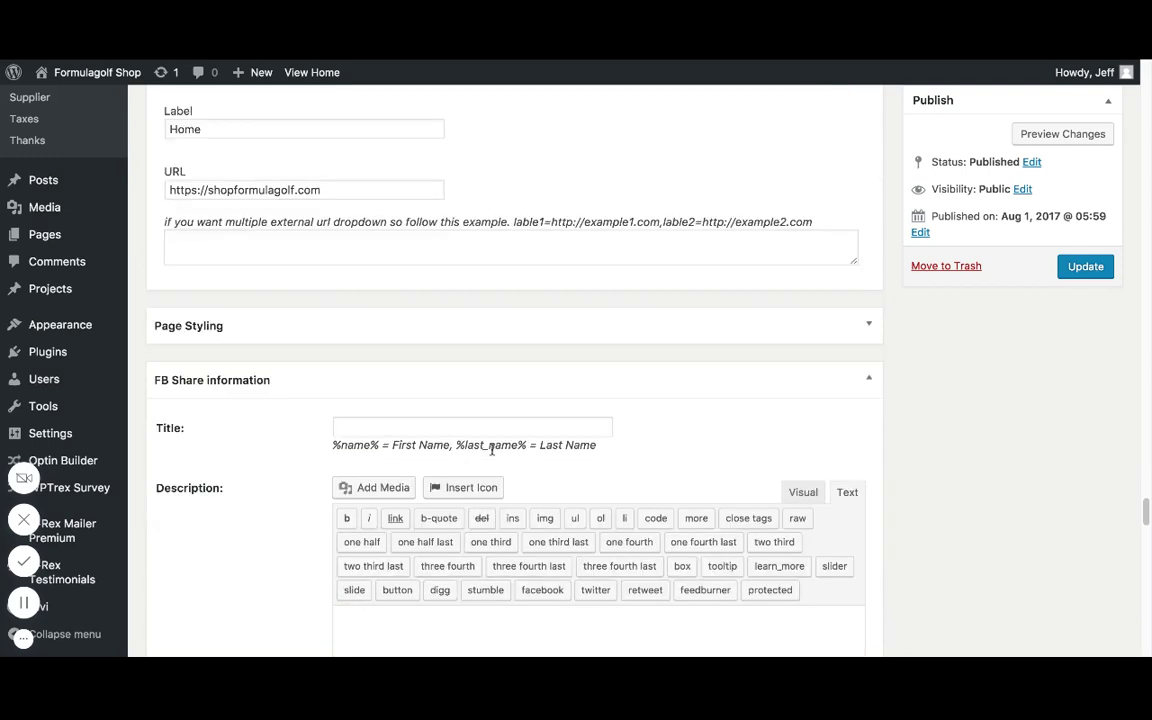
{"action": "left_click", "coordinate": [435, 328]}
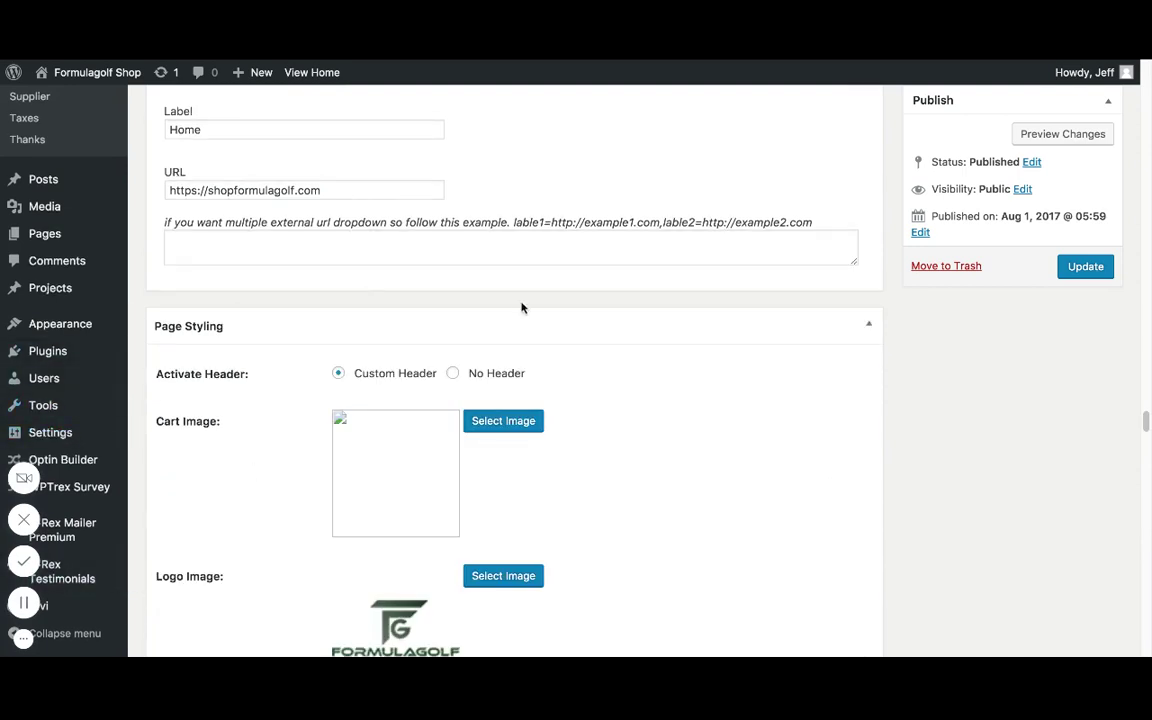
{"action": "scroll", "coordinate": [308, 364], "scroll_direction": "down", "scroll_amount": 1}
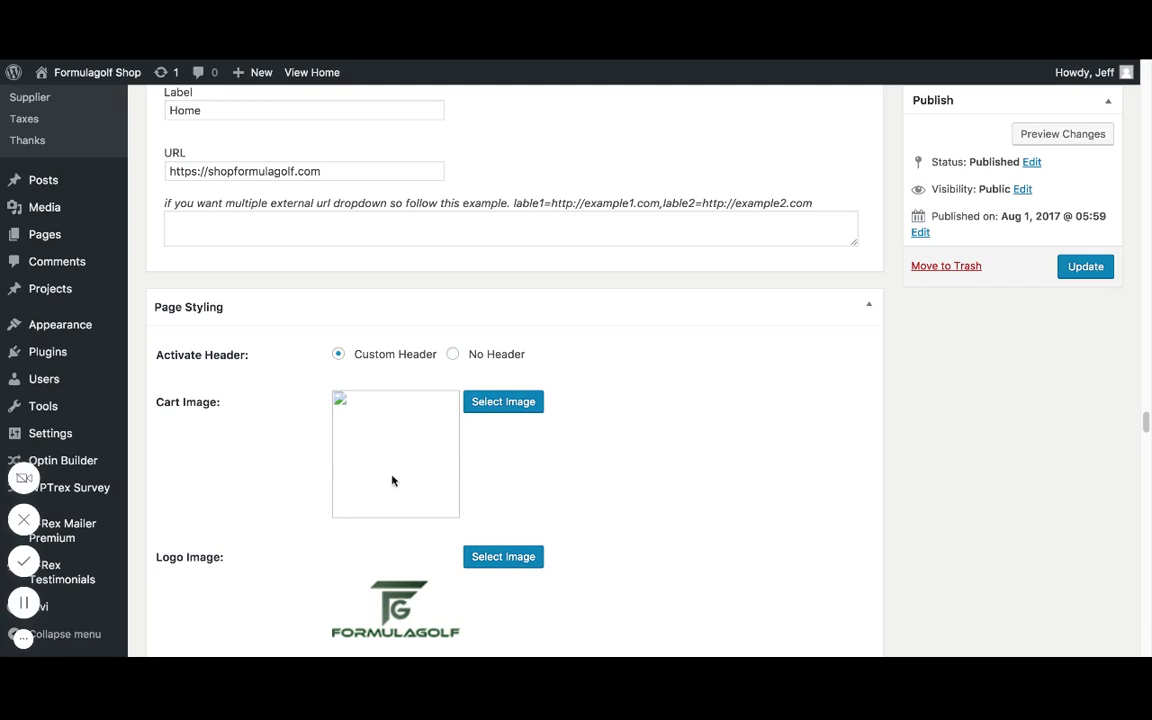
{"action": "scroll", "coordinate": [278, 459], "scroll_direction": "down", "scroll_amount": 3}
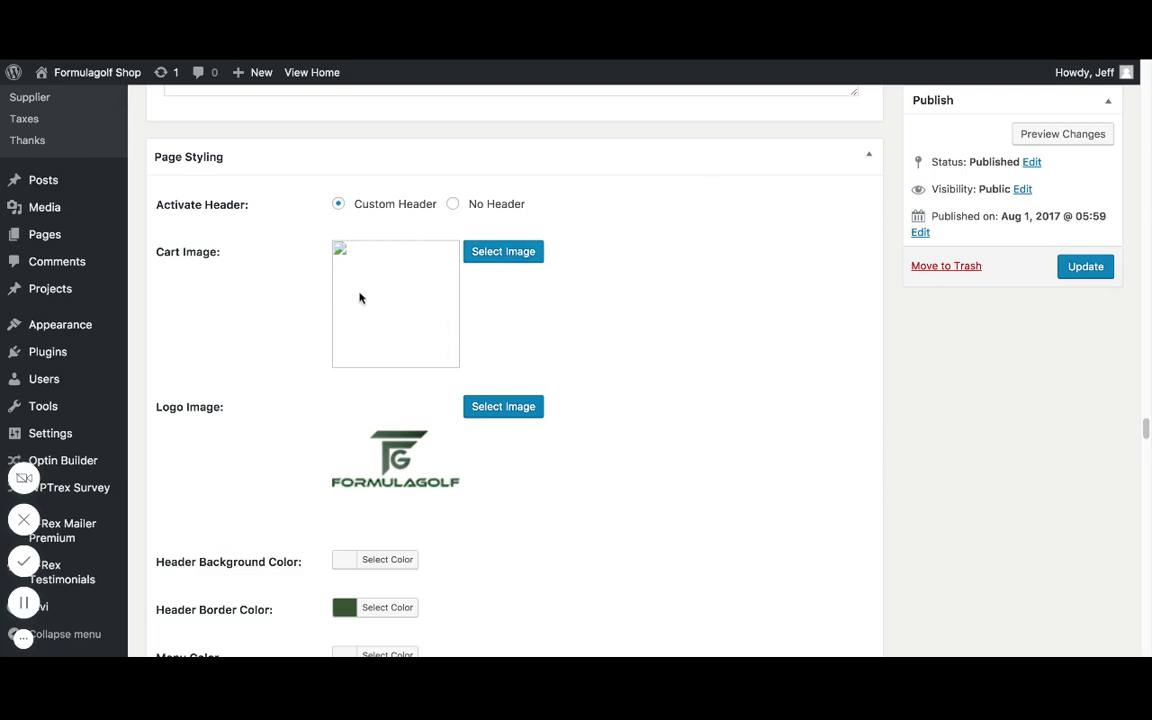
{"action": "scroll", "coordinate": [220, 290], "scroll_direction": "down", "scroll_amount": 2}
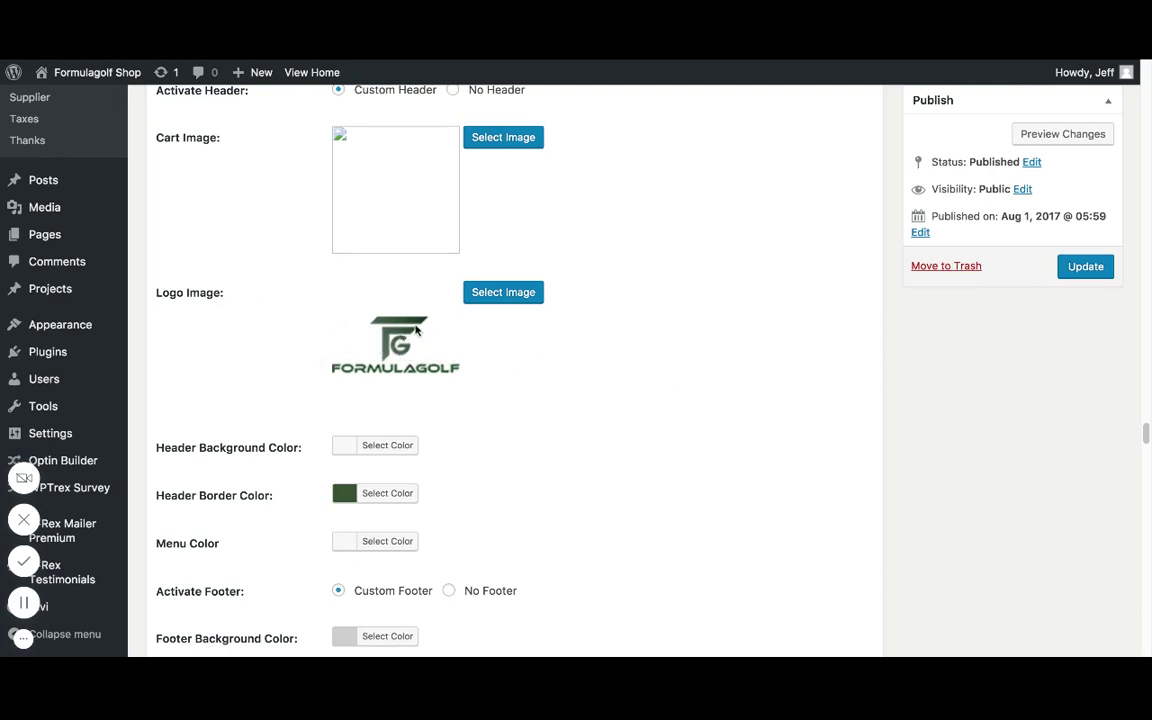
{"action": "scroll", "coordinate": [237, 335], "scroll_direction": "down", "scroll_amount": 2}
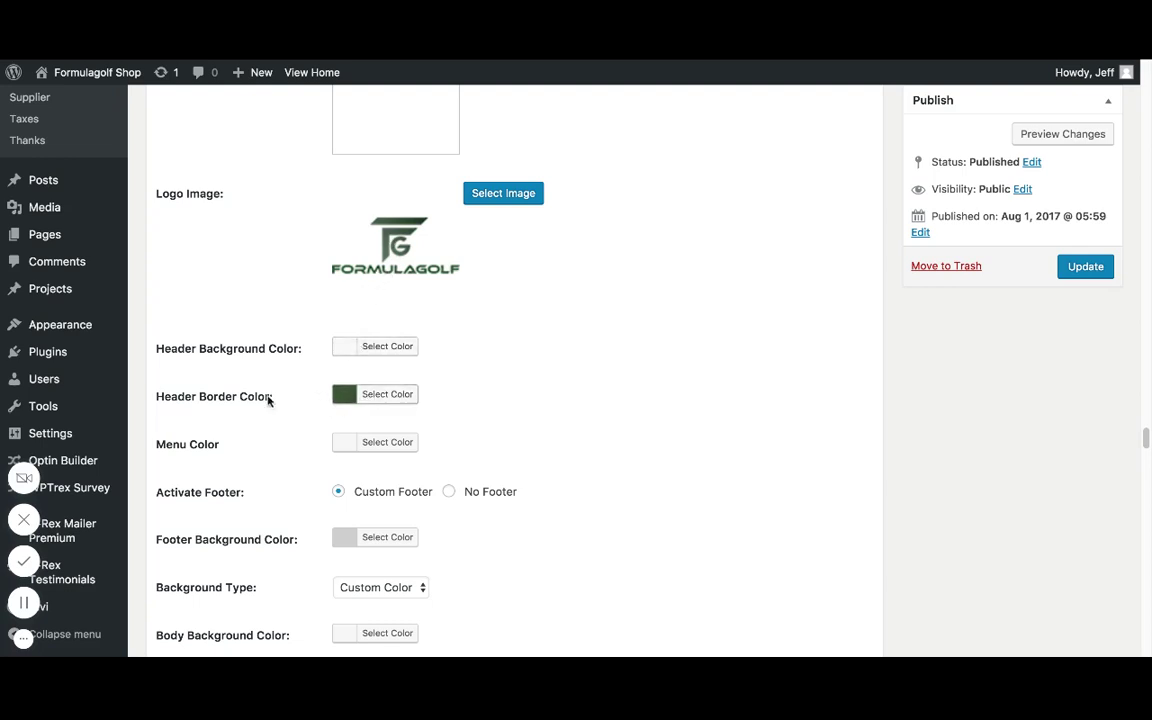
{"action": "scroll", "coordinate": [306, 404], "scroll_direction": "down", "scroll_amount": 1}
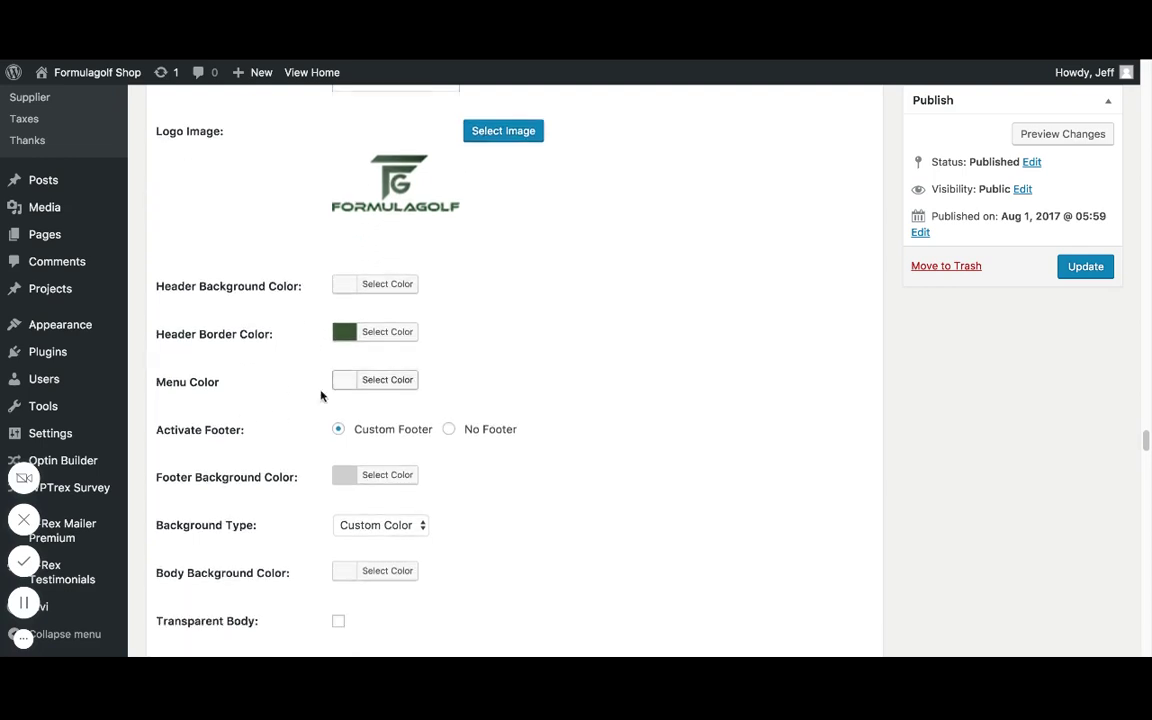
{"action": "scroll", "coordinate": [293, 442], "scroll_direction": "down", "scroll_amount": 1}
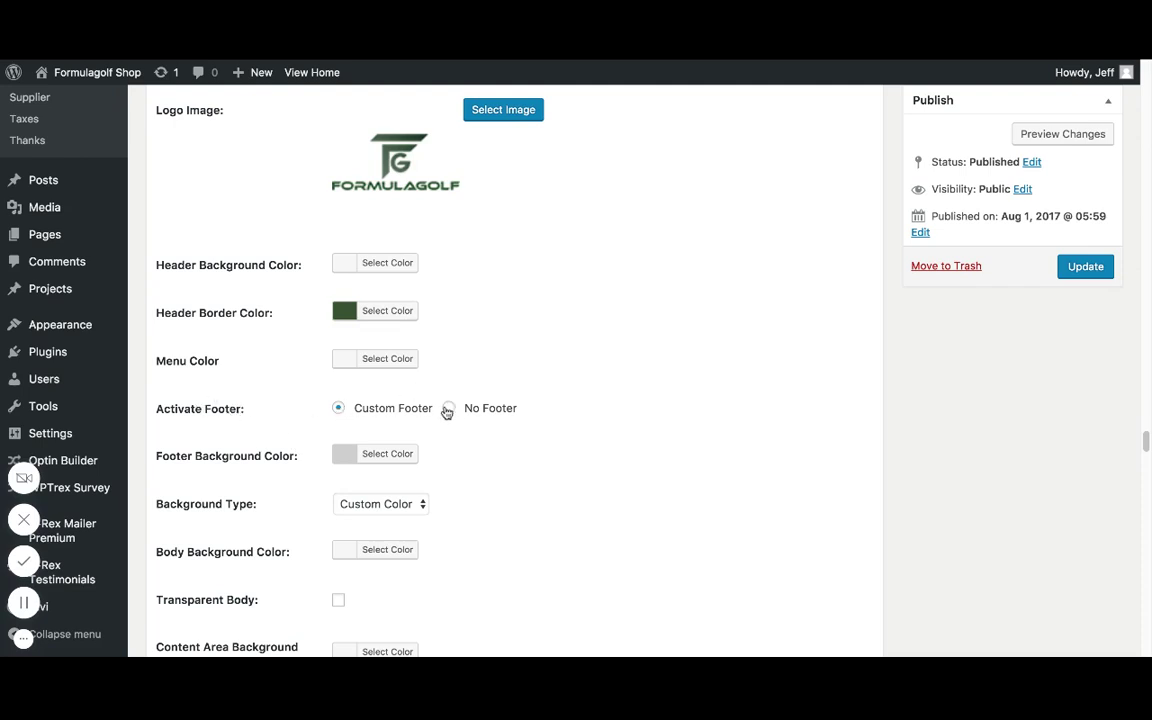
{"action": "scroll", "coordinate": [275, 424], "scroll_direction": "down", "scroll_amount": 1}
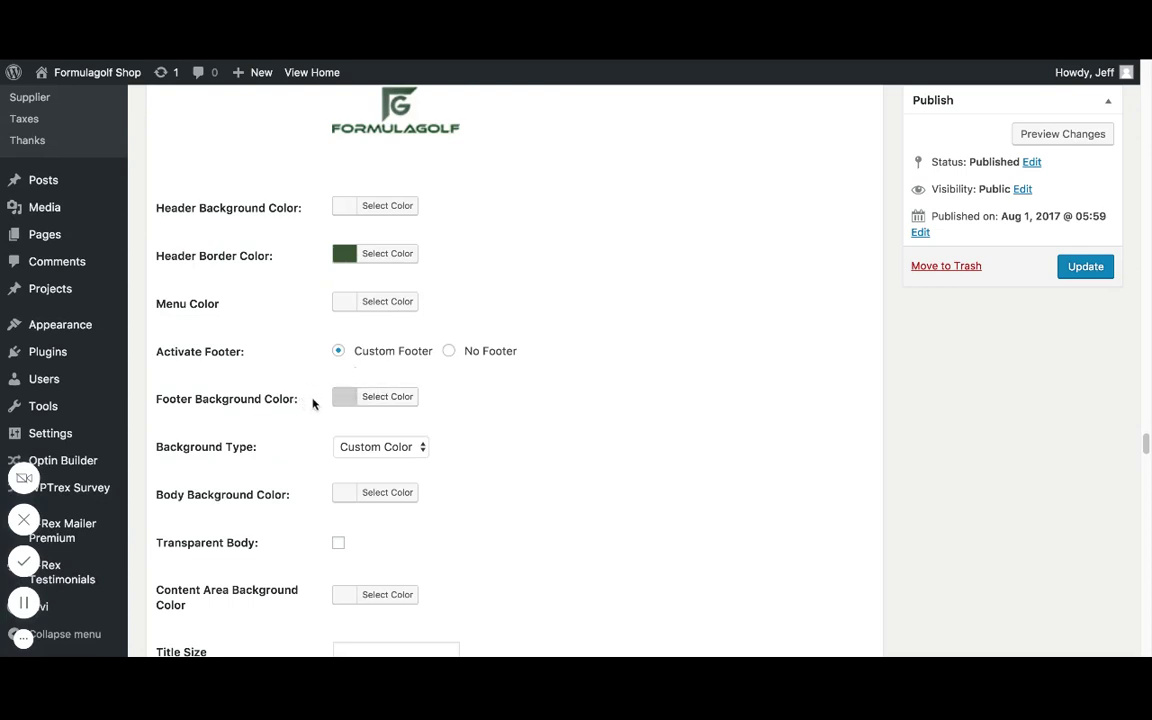
{"action": "scroll", "coordinate": [283, 399], "scroll_direction": "down", "scroll_amount": 1}
{"action": "scroll", "coordinate": [283, 399], "scroll_direction": "down", "scroll_amount": 1}
{"action": "left_click", "coordinate": [376, 389]}
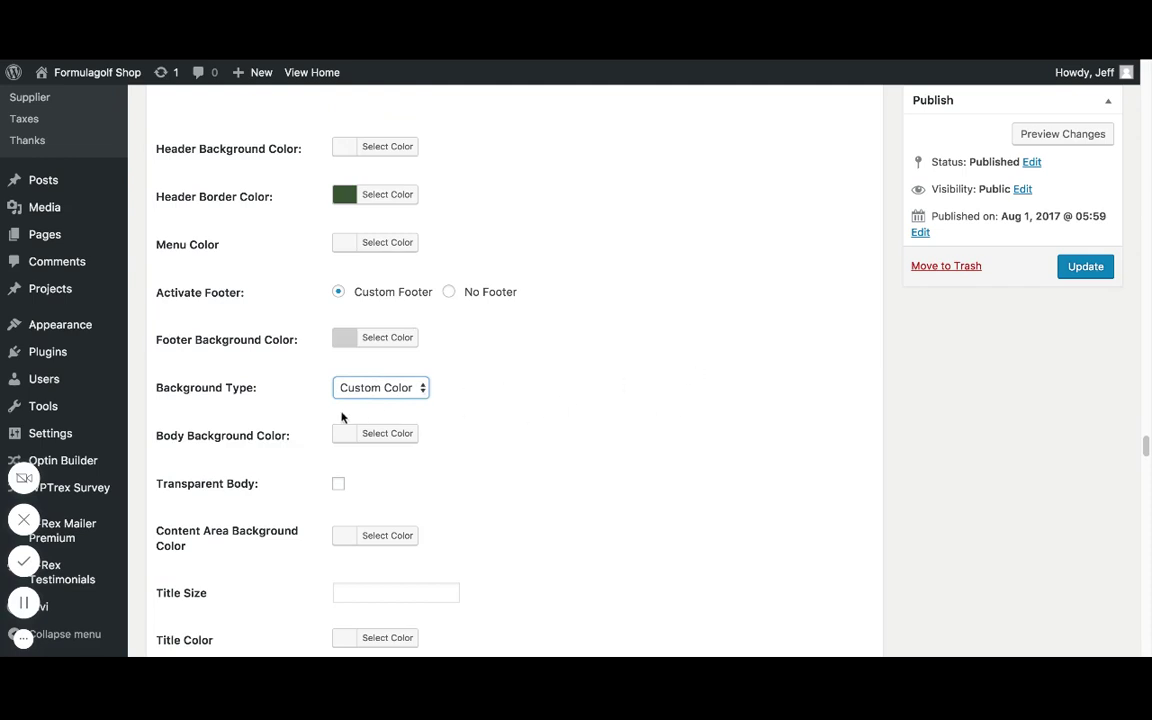
{"action": "scroll", "coordinate": [283, 420], "scroll_direction": "down", "scroll_amount": 1}
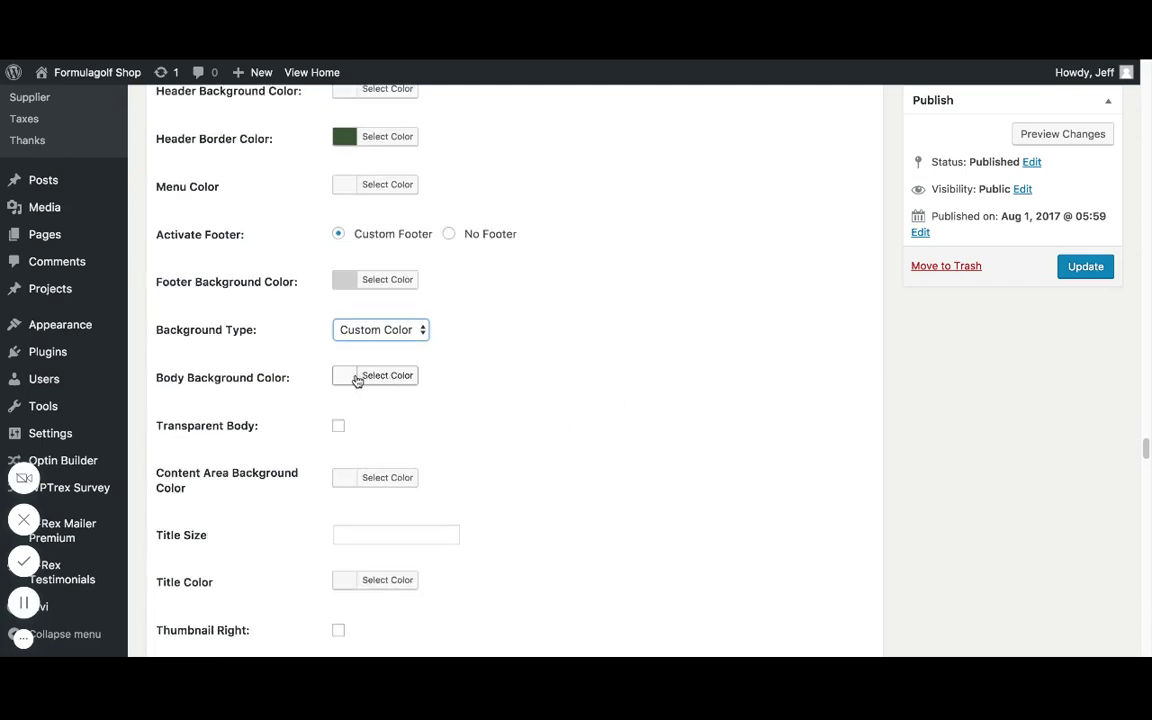
{"action": "scroll", "coordinate": [300, 382], "scroll_direction": "down", "scroll_amount": 2}
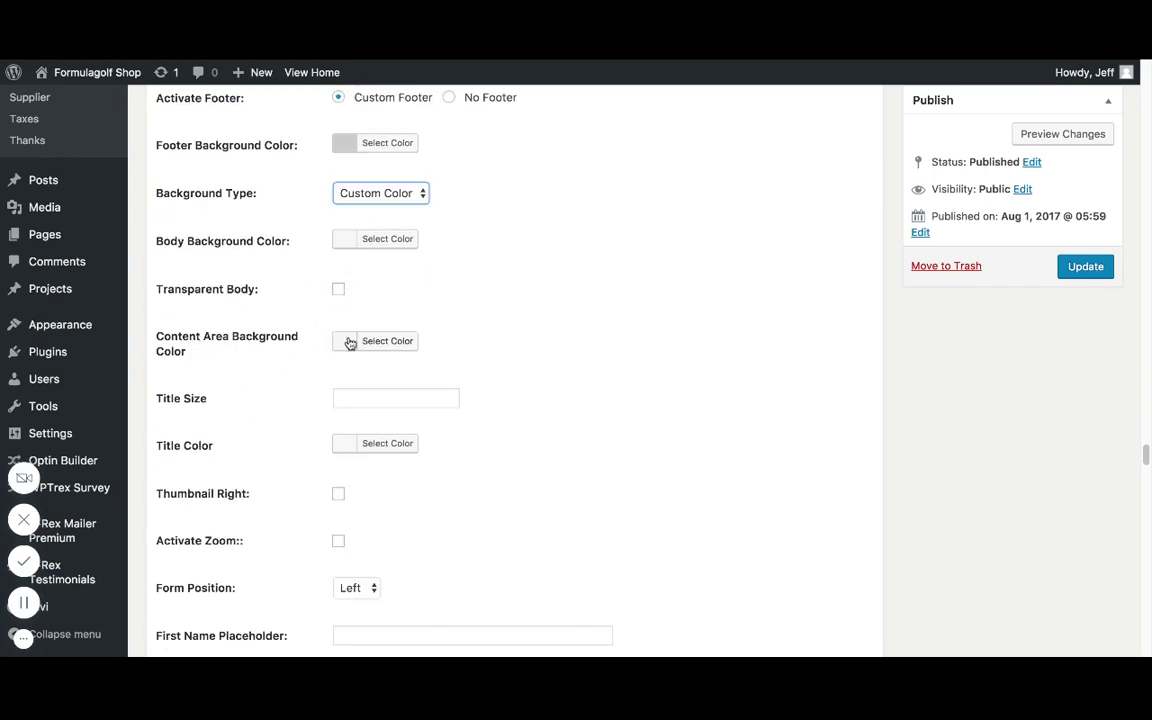
Step: Set Title Size to 30px, activate zoom, and tick the form position option
{"action": "left_click", "coordinate": [368, 399]}
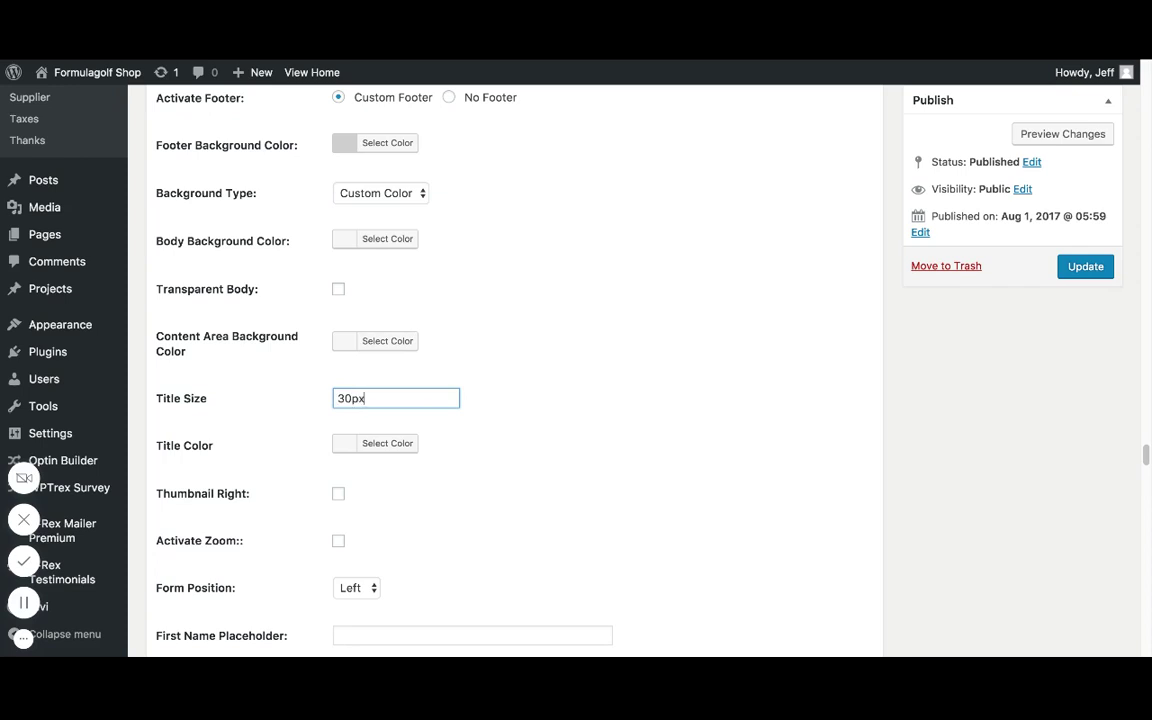
{"action": "left_click", "coordinate": [586, 435]}
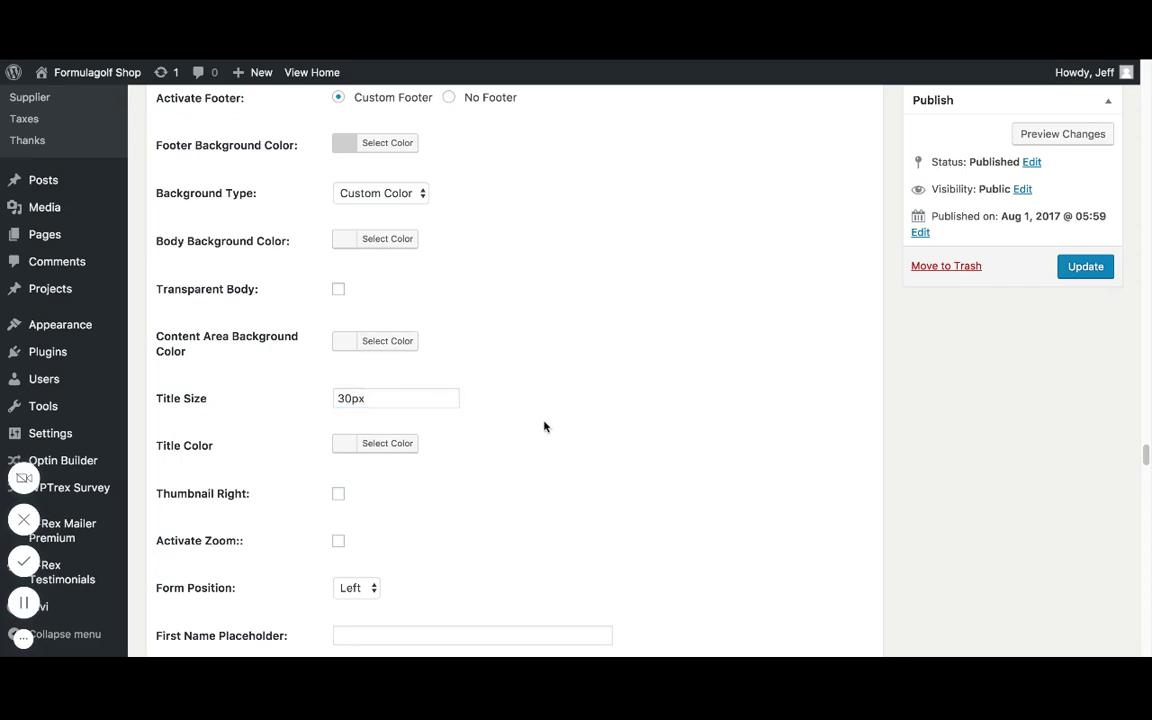
{"action": "scroll", "coordinate": [207, 486], "scroll_direction": "down", "scroll_amount": 1}
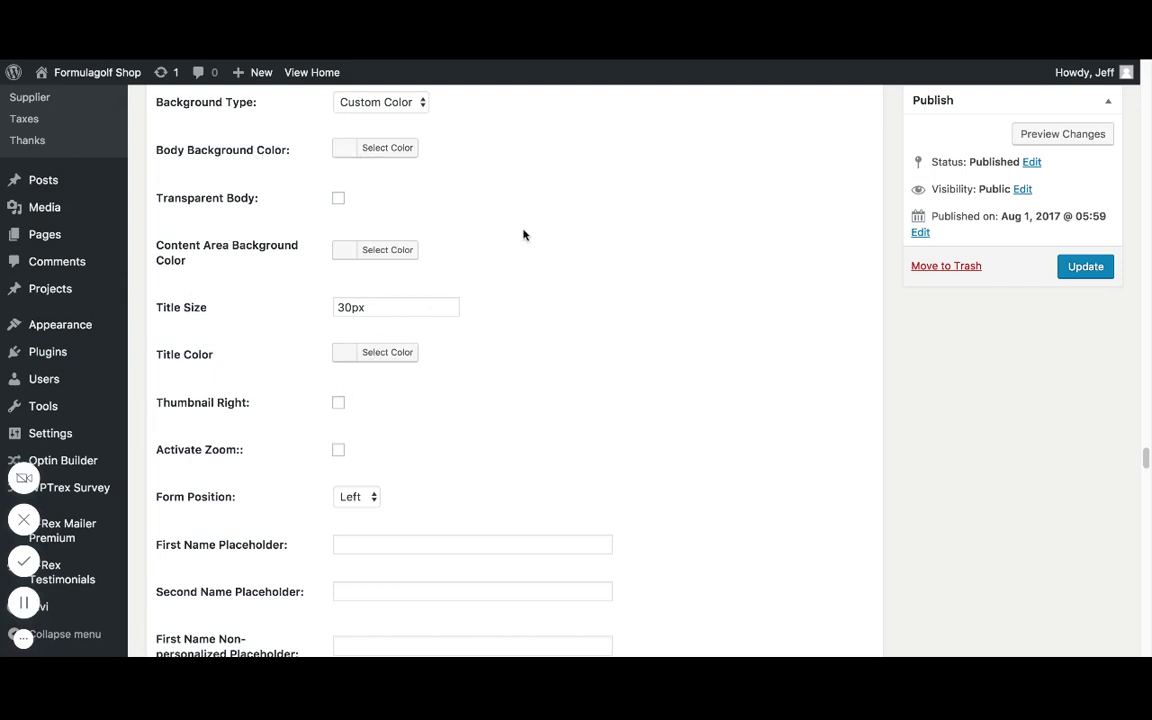
{"action": "left_click", "coordinate": [338, 450]}
{"action": "scroll", "coordinate": [290, 421], "scroll_direction": "down", "scroll_amount": 3}
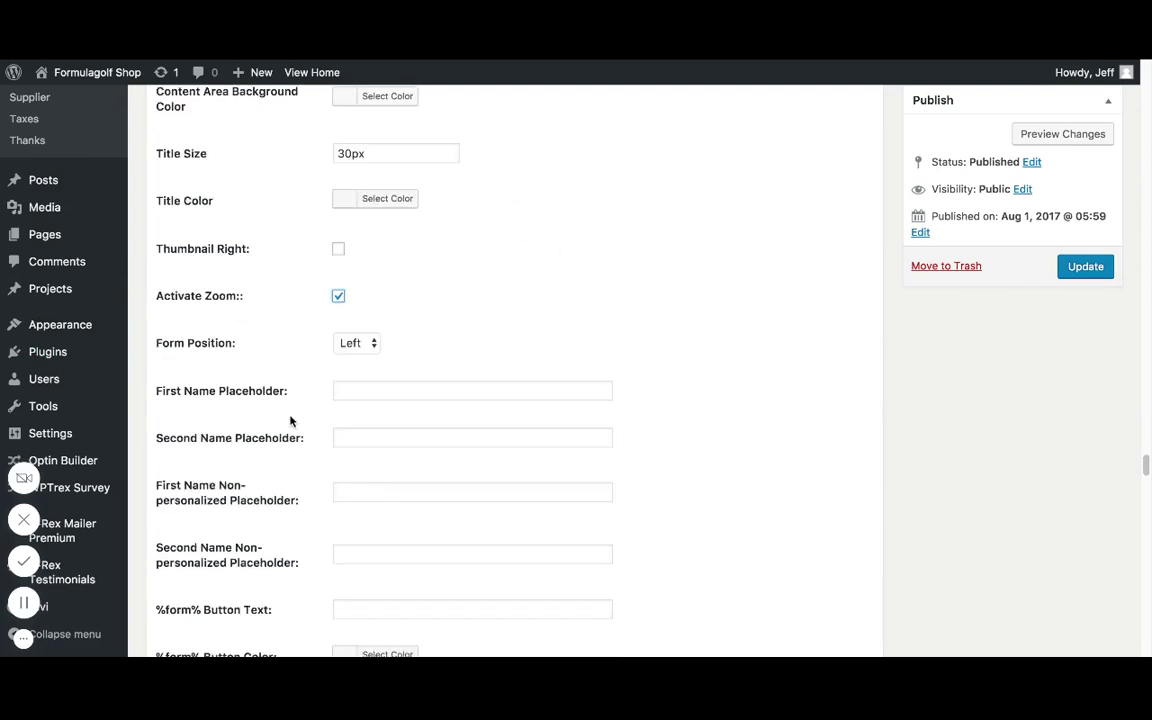
{"action": "left_click", "coordinate": [368, 341]}
Step: Fill the First and Second Name Placeholder fields with sample names
{"action": "scroll", "coordinate": [222, 390], "scroll_direction": "down", "scroll_amount": 1}
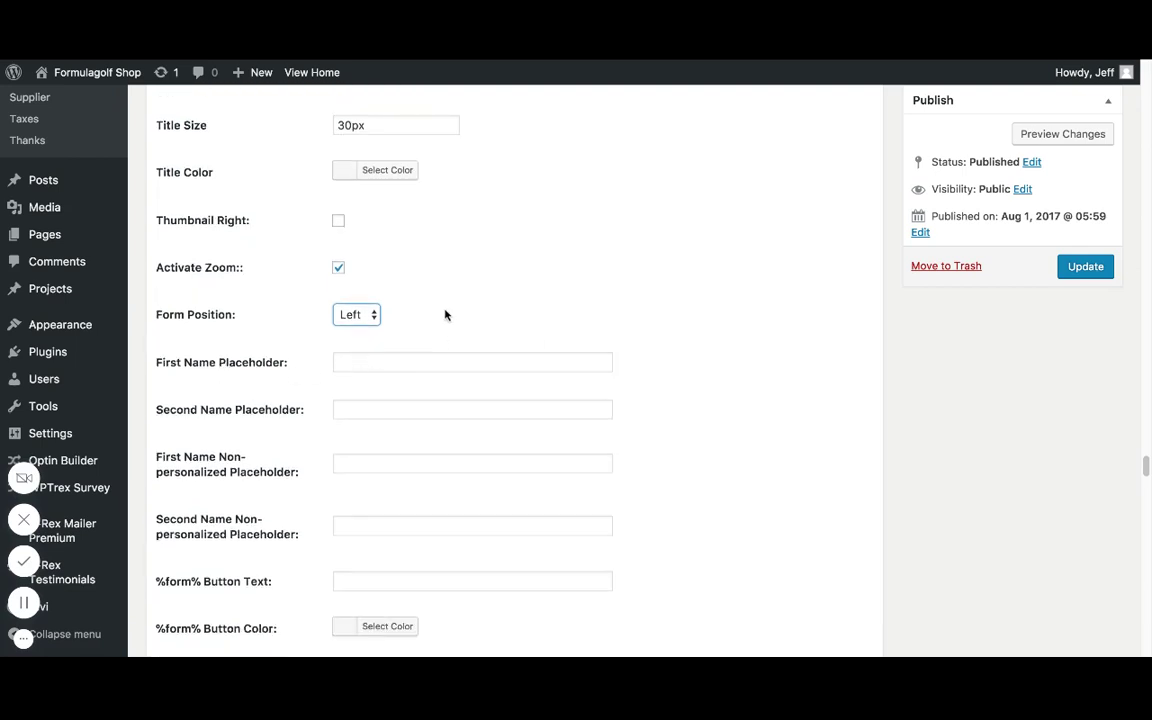
{"action": "left_click", "coordinate": [410, 361]}
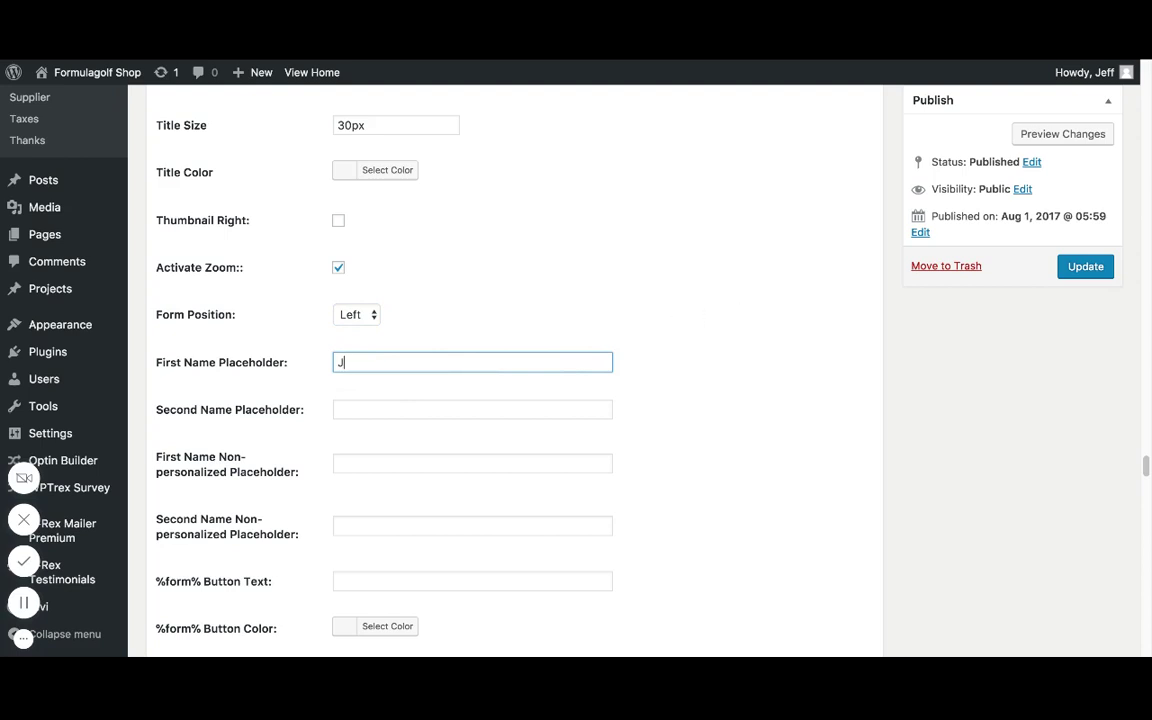
{"action": "left_click", "coordinate": [472, 409]}
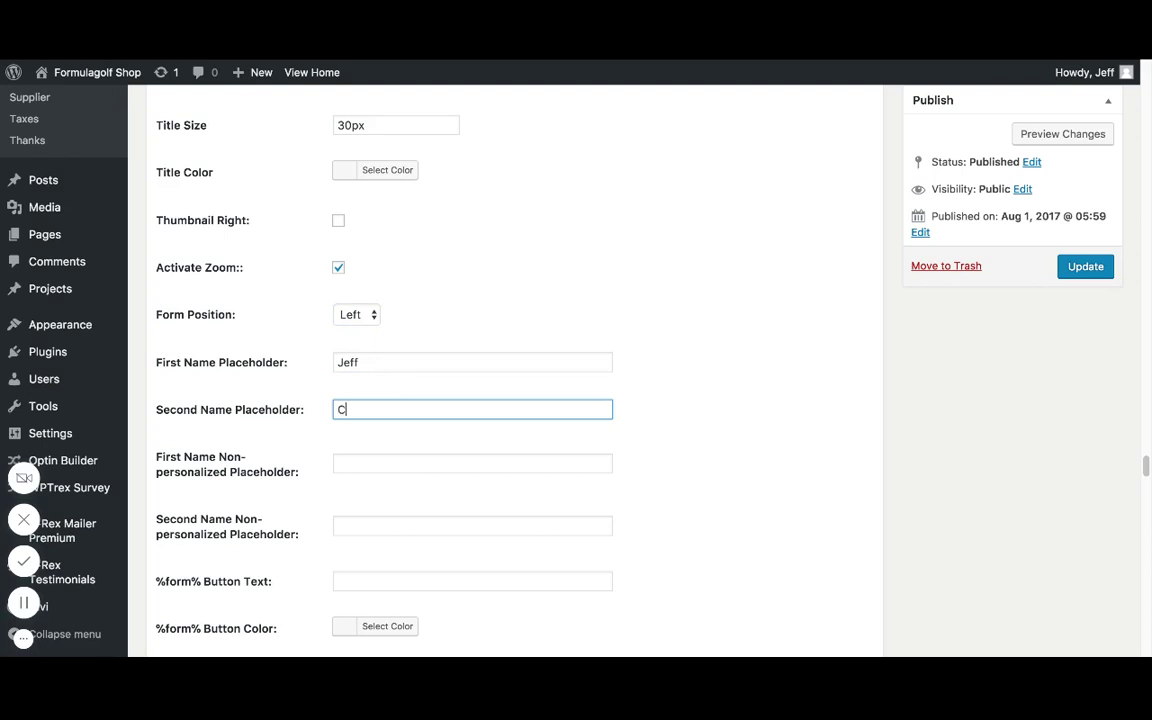
{"action": "scroll", "coordinate": [360, 429], "scroll_direction": "down", "scroll_amount": 3}
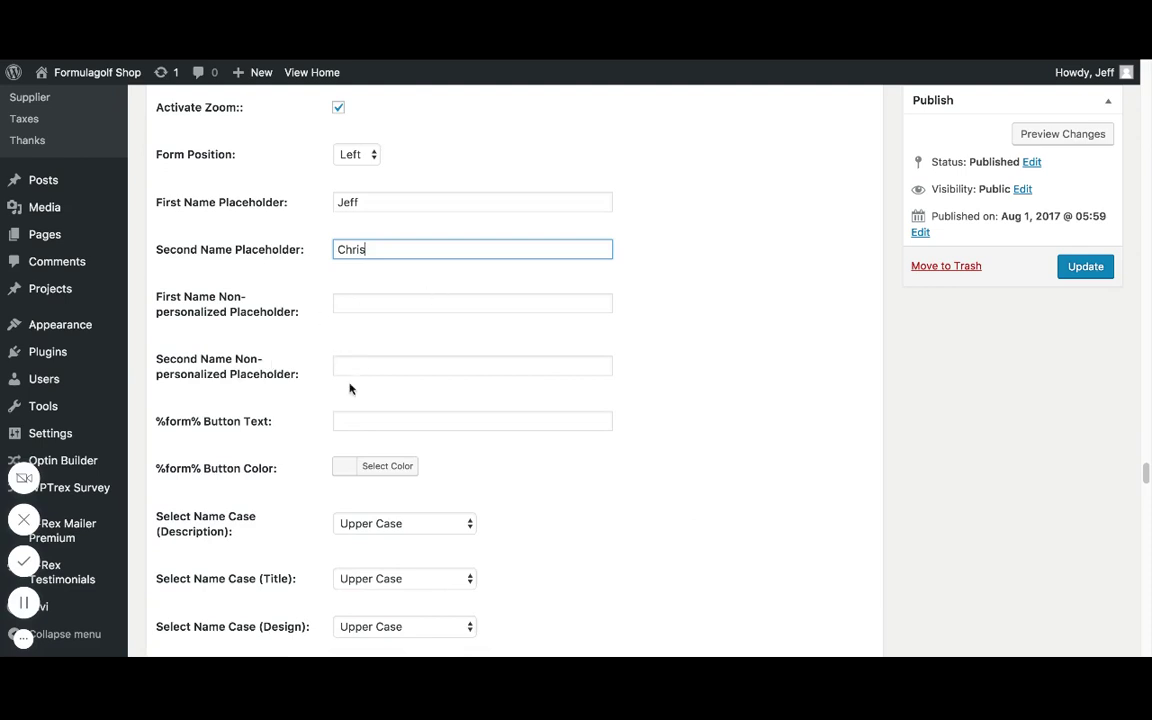
{"action": "scroll", "coordinate": [320, 396], "scroll_direction": "down", "scroll_amount": 1}
{"action": "scroll", "coordinate": [293, 399], "scroll_direction": "down", "scroll_amount": 1}
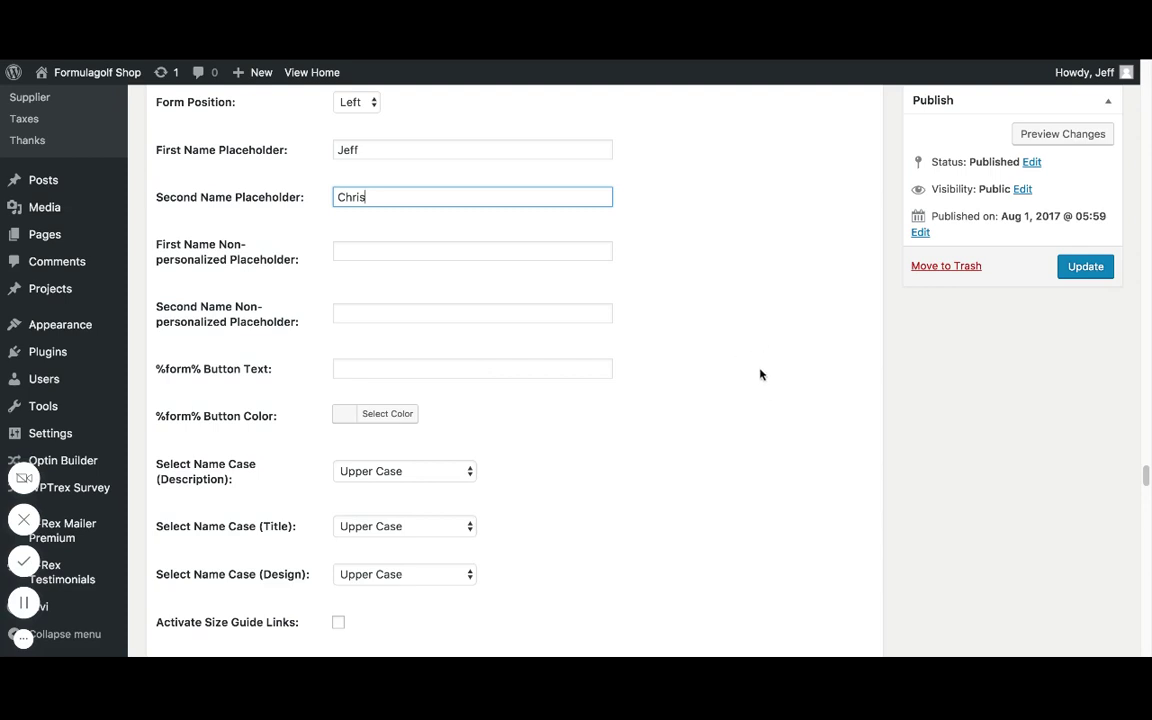
Step: Enter the %form% Button Text, changing it from Preview to Personalize and selecting it
{"action": "left_click", "coordinate": [542, 370]}
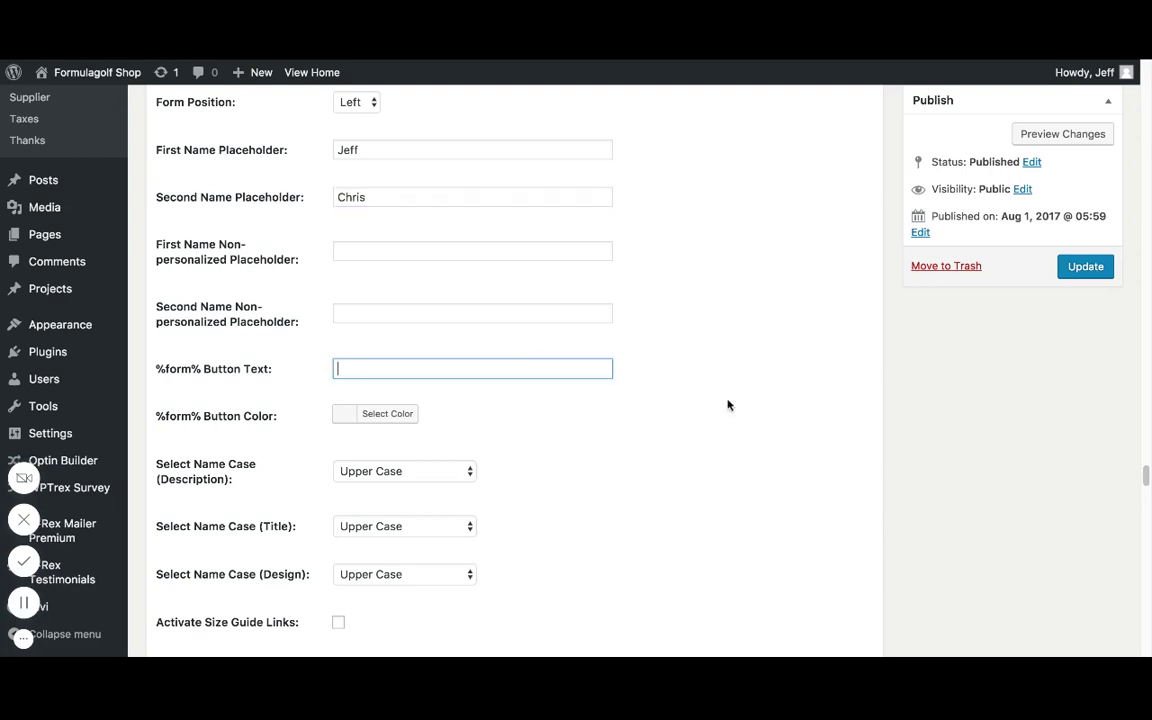
{"action": "type", "text": "Personalize"}
{"action": "key", "text": "ctrl+a"}
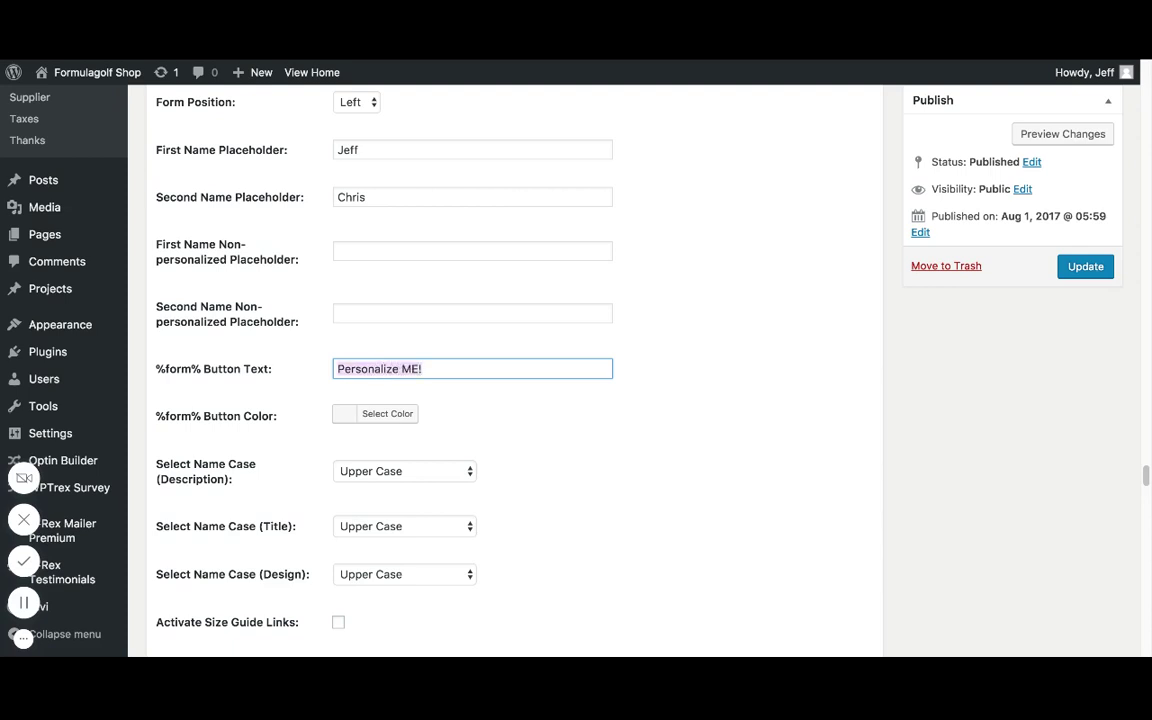
Step: Set the form button text back to Preview and its colour to dark green
{"action": "type", "text": "Preview"}
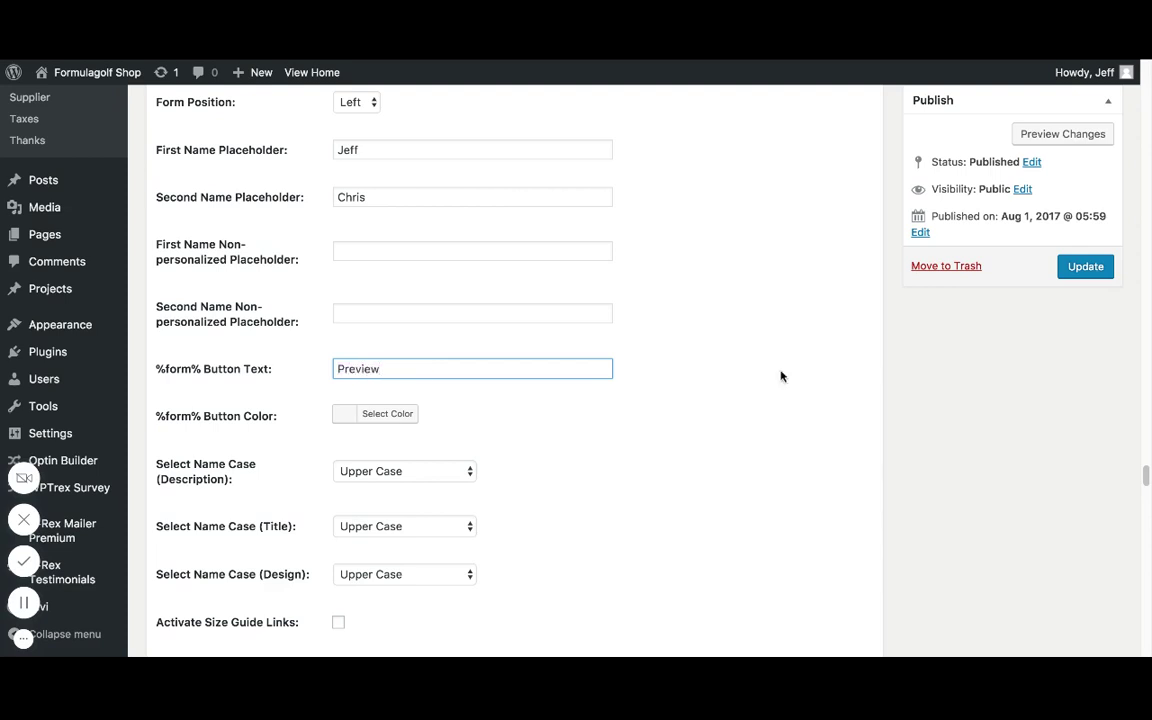
{"action": "left_click", "coordinate": [656, 391]}
{"action": "scroll", "coordinate": [645, 393], "scroll_direction": "down", "scroll_amount": 2}
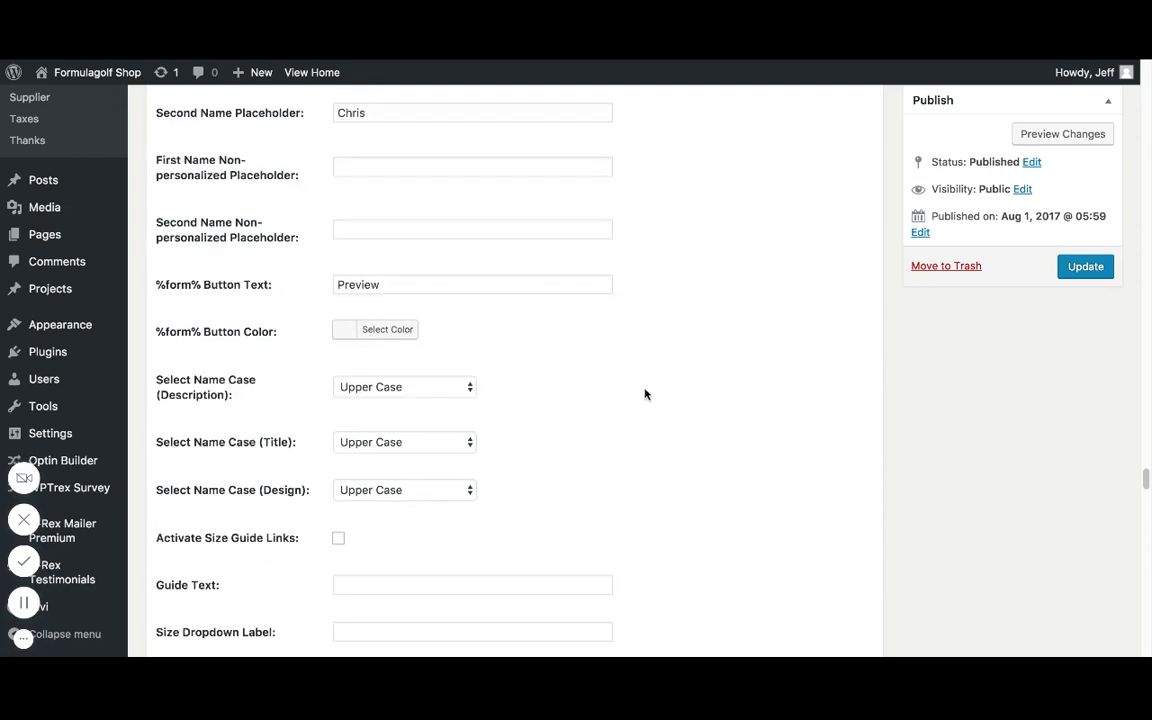
{"action": "left_click", "coordinate": [340, 331]}
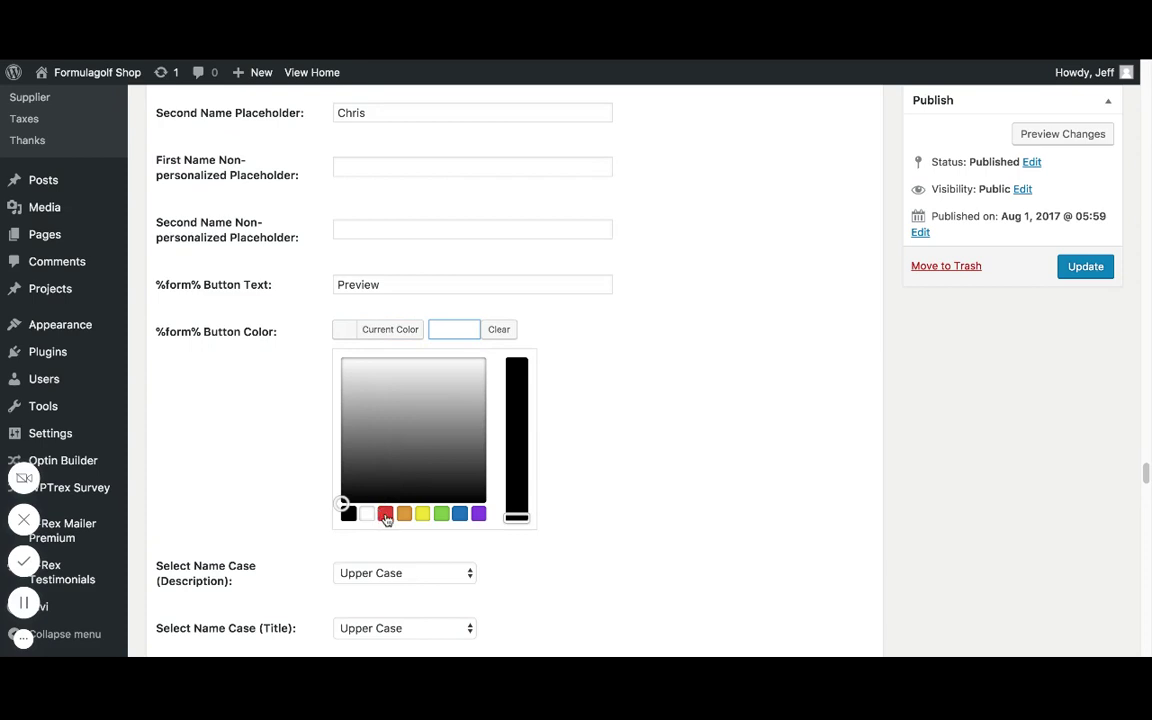
{"action": "left_click", "coordinate": [366, 407]}
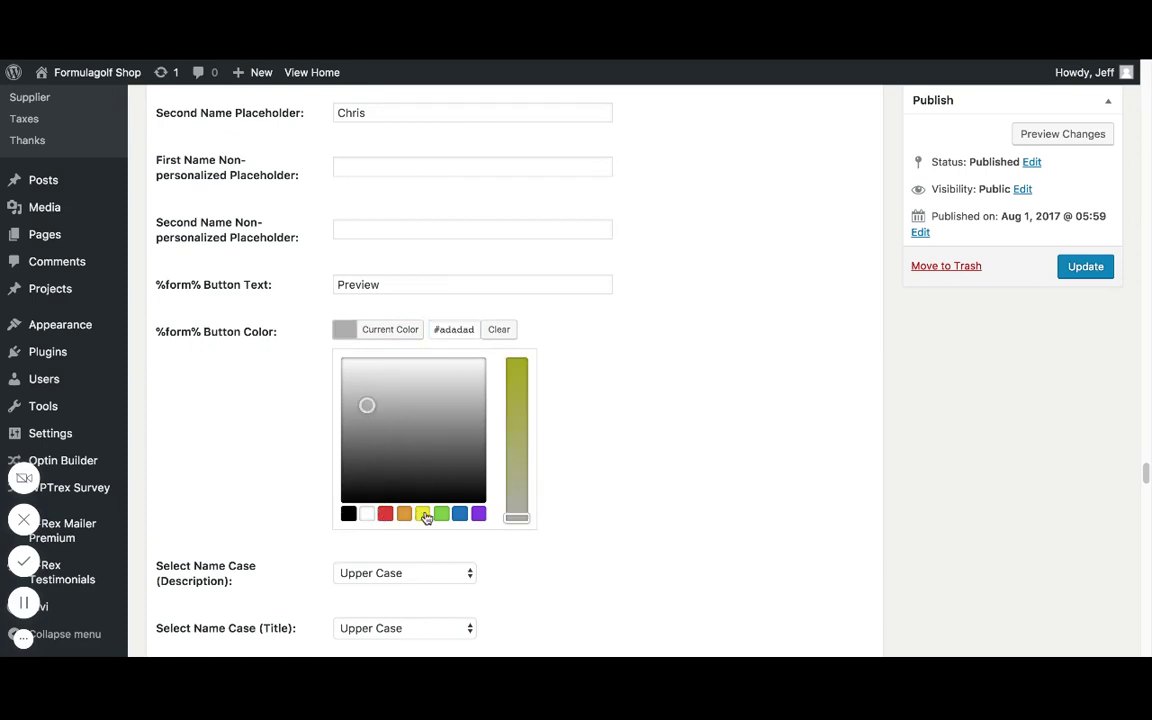
{"action": "left_click", "coordinate": [422, 513]}
{"action": "mouse_move", "coordinate": [364, 368]}
{"action": "left_mouse_down"}
{"action": "mouse_move", "coordinate": [368, 386]}
{"action": "mouse_move", "coordinate": [367, 362]}
{"action": "mouse_move", "coordinate": [385, 364]}
{"action": "mouse_move", "coordinate": [391, 442]}
{"action": "mouse_move", "coordinate": [391, 429]}
{"action": "left_mouse_up"}
{"action": "left_click", "coordinate": [265, 416]}
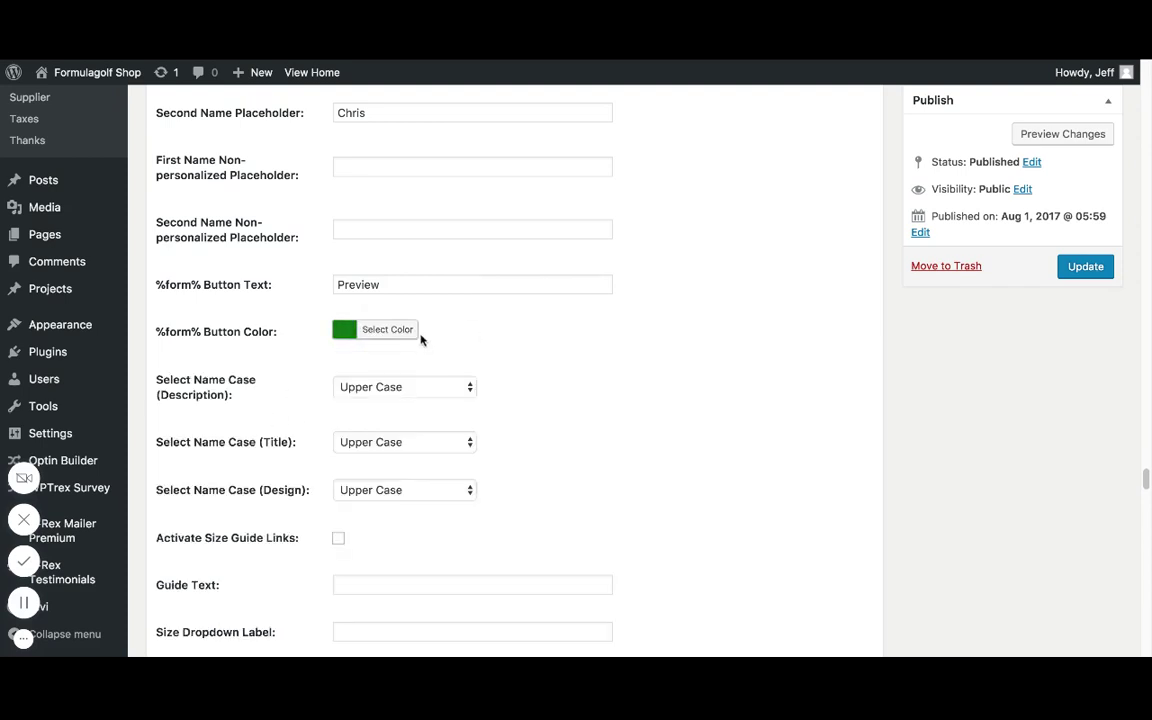
Step: Tick the name case option for descriptions
{"action": "scroll", "coordinate": [279, 378], "scroll_direction": "down", "scroll_amount": 1}
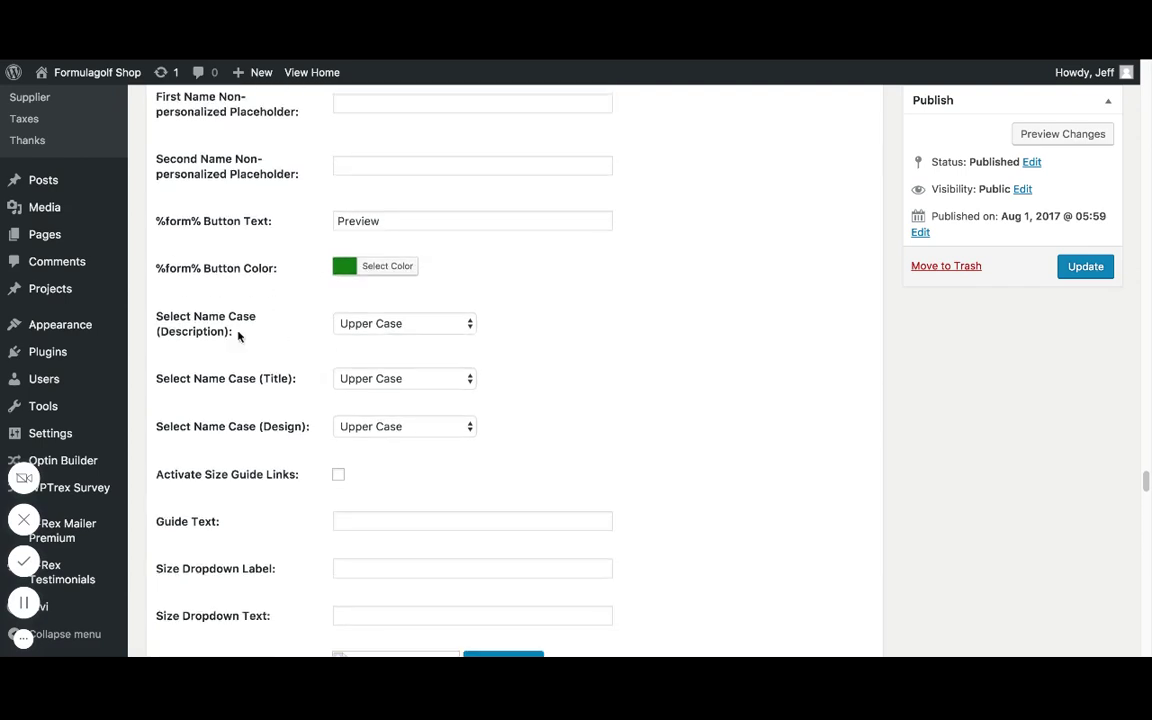
{"action": "left_click", "coordinate": [417, 326]}
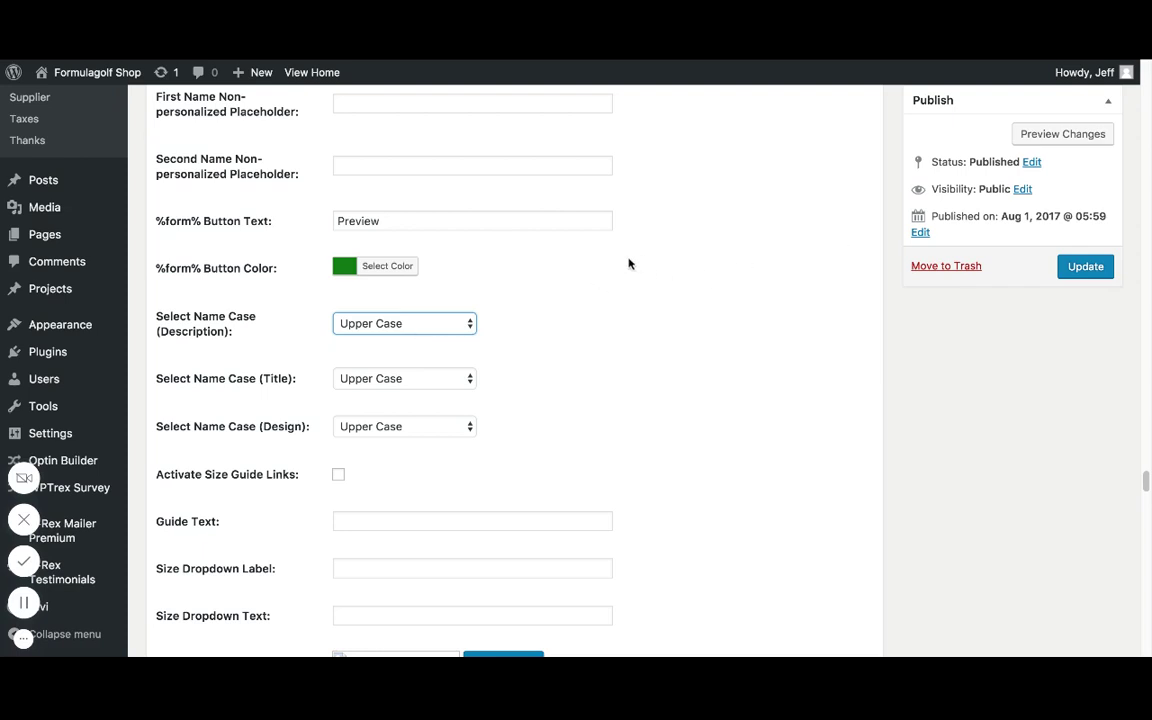
{"action": "scroll", "coordinate": [239, 391], "scroll_direction": "down", "scroll_amount": 2}
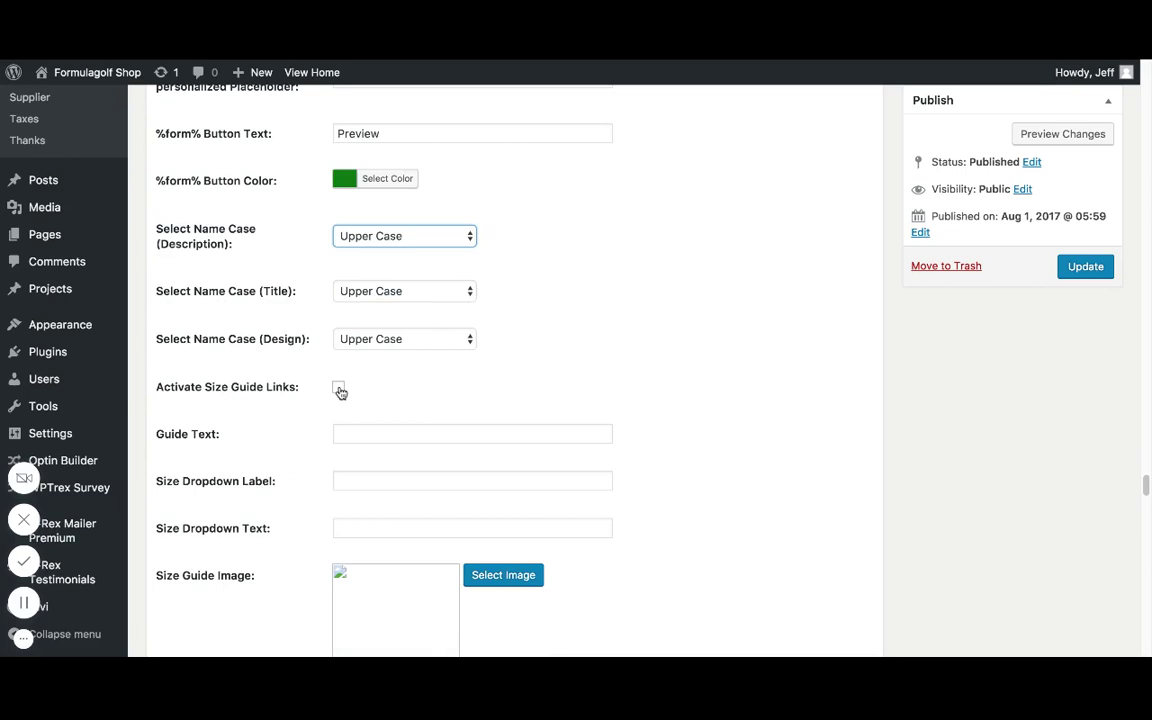
Step: Activate size guide links with Guide Text 'Size Guide'
{"action": "left_click", "coordinate": [339, 390]}
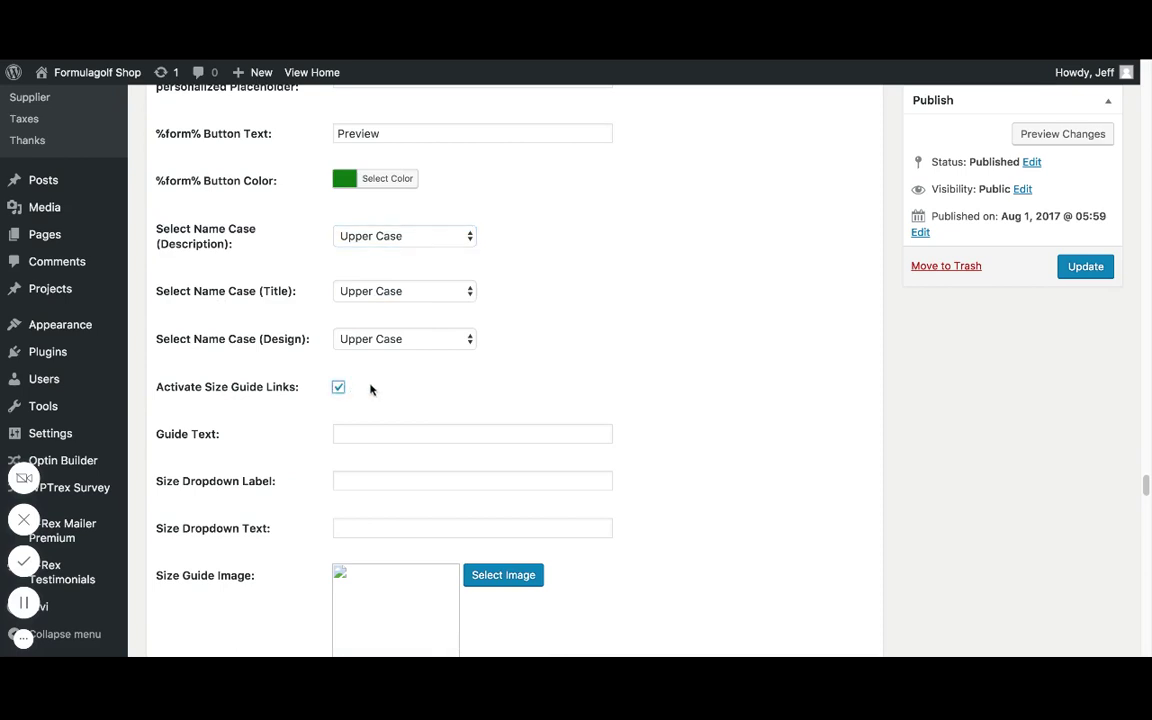
{"action": "left_click", "coordinate": [428, 430]}
{"action": "type", "text": "Size Guide"}
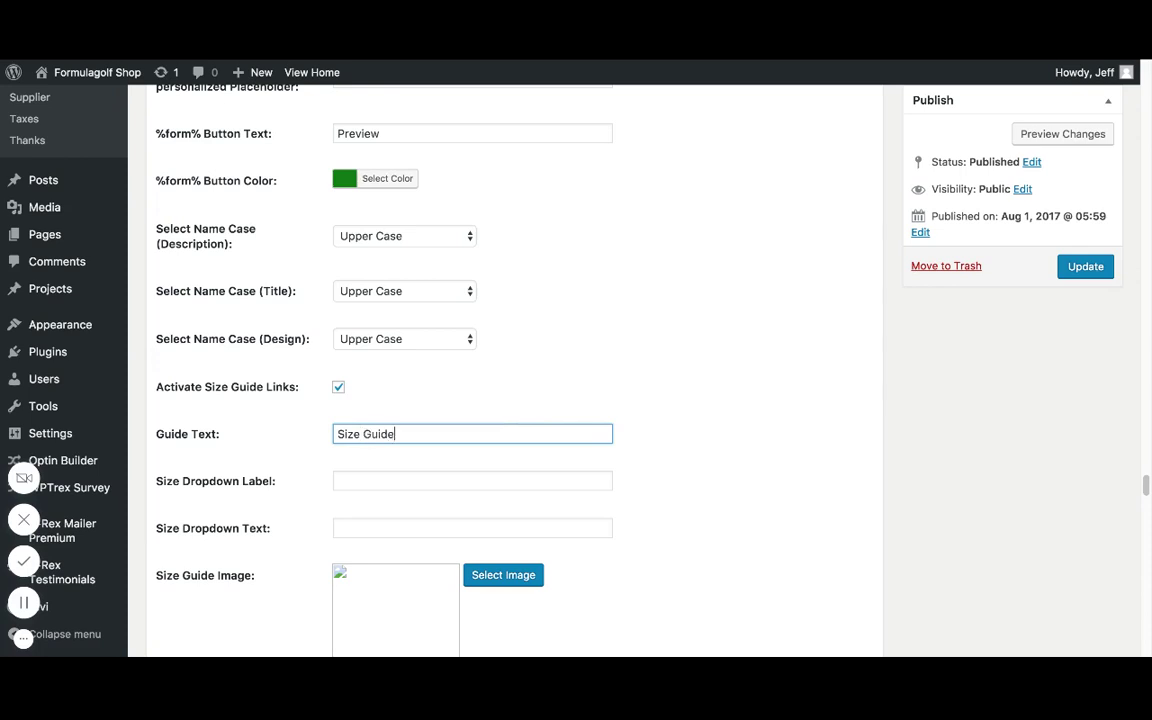
{"action": "left_click", "coordinate": [613, 389]}
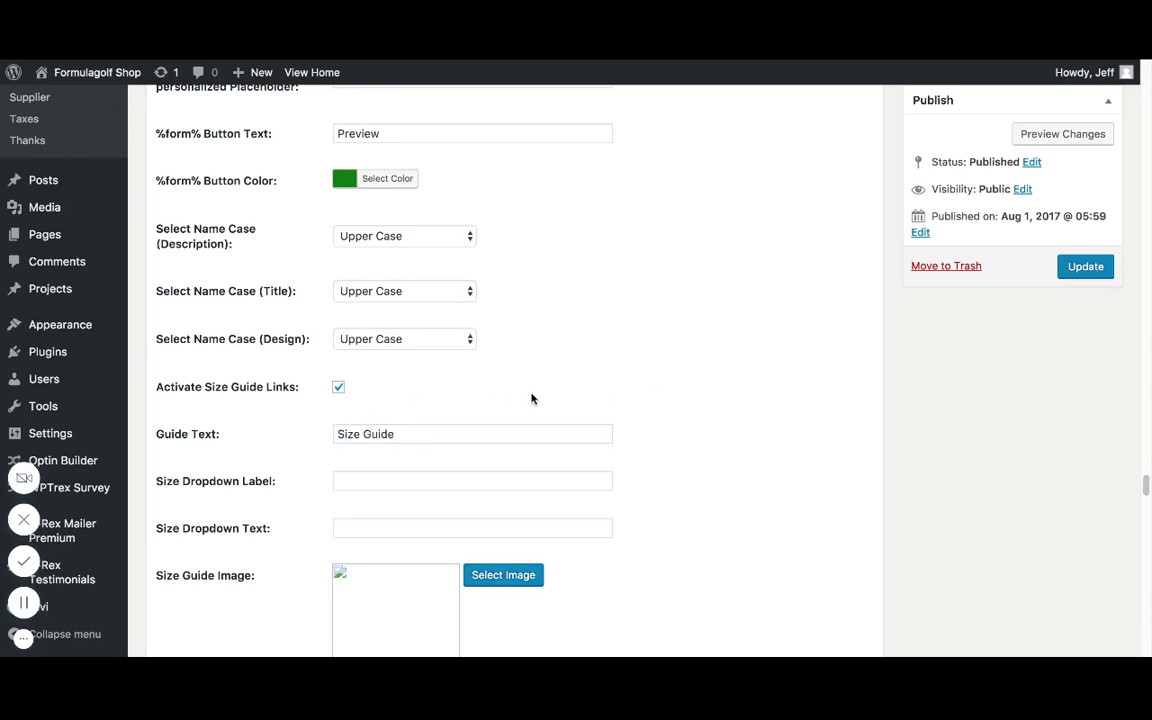
{"action": "scroll", "coordinate": [602, 384], "scroll_direction": "down", "scroll_amount": 1}
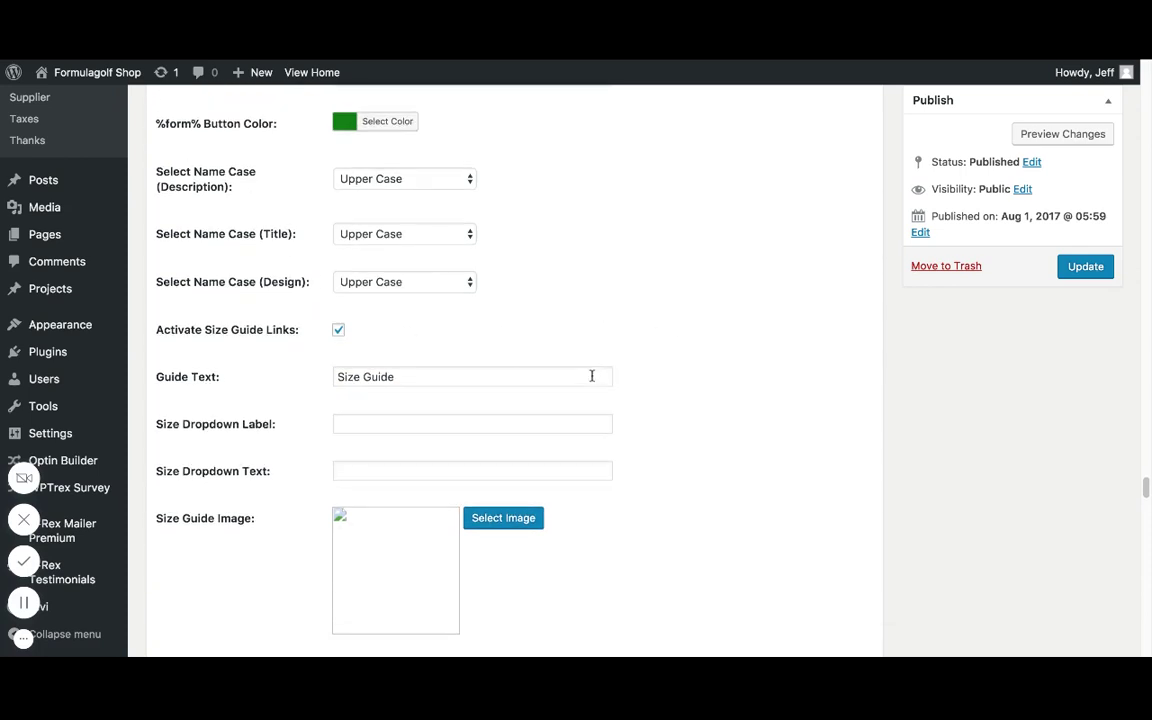
{"action": "left_click", "coordinate": [339, 330]}
{"action": "left_click", "coordinate": [339, 330]}
{"action": "scroll", "coordinate": [606, 339], "scroll_direction": "down", "scroll_amount": 5}
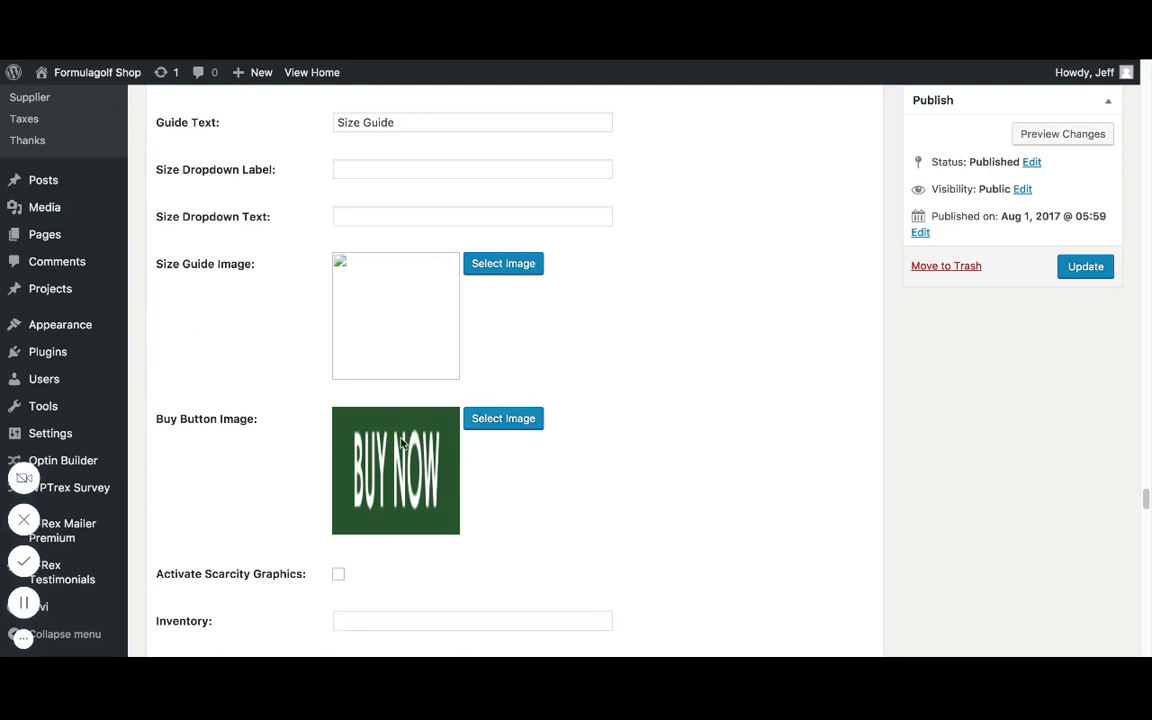
Step: Tick Activate Scarcity Graphics and set the Inventory to 20
{"action": "scroll", "coordinate": [618, 438], "scroll_direction": "down", "scroll_amount": 3}
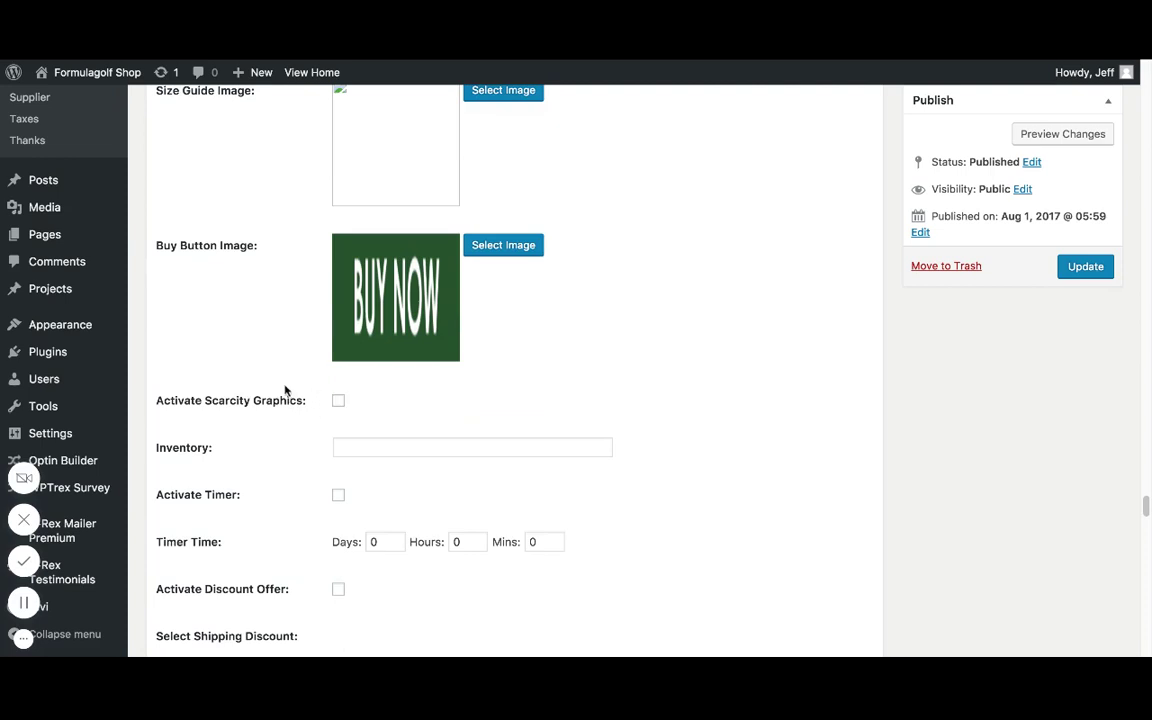
{"action": "left_click", "coordinate": [338, 400]}
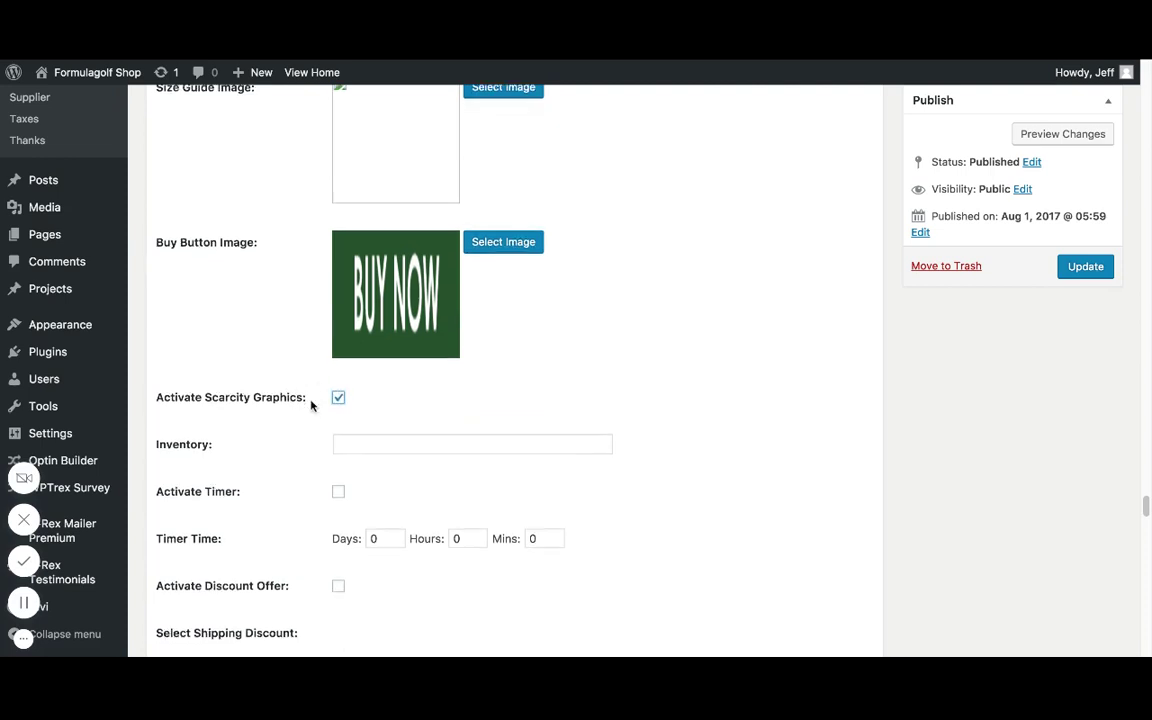
{"action": "scroll", "coordinate": [311, 404], "scroll_direction": "down", "scroll_amount": 2}
{"action": "left_click", "coordinate": [374, 358]}
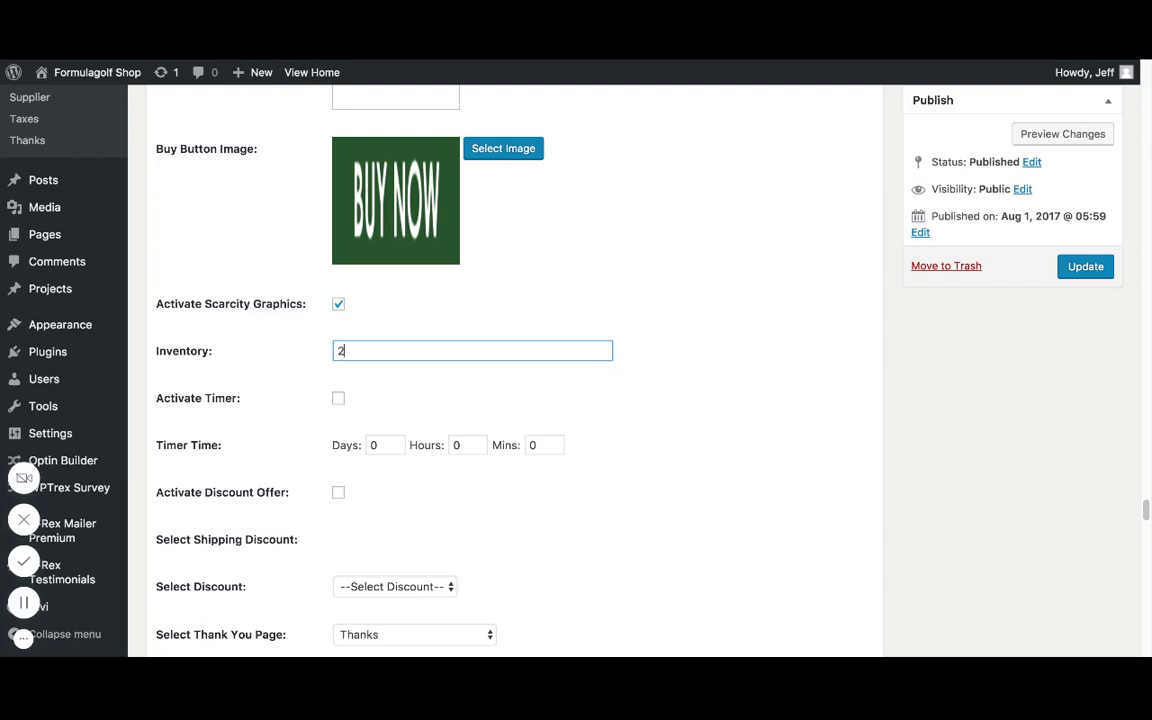
{"action": "left_click", "coordinate": [680, 295]}
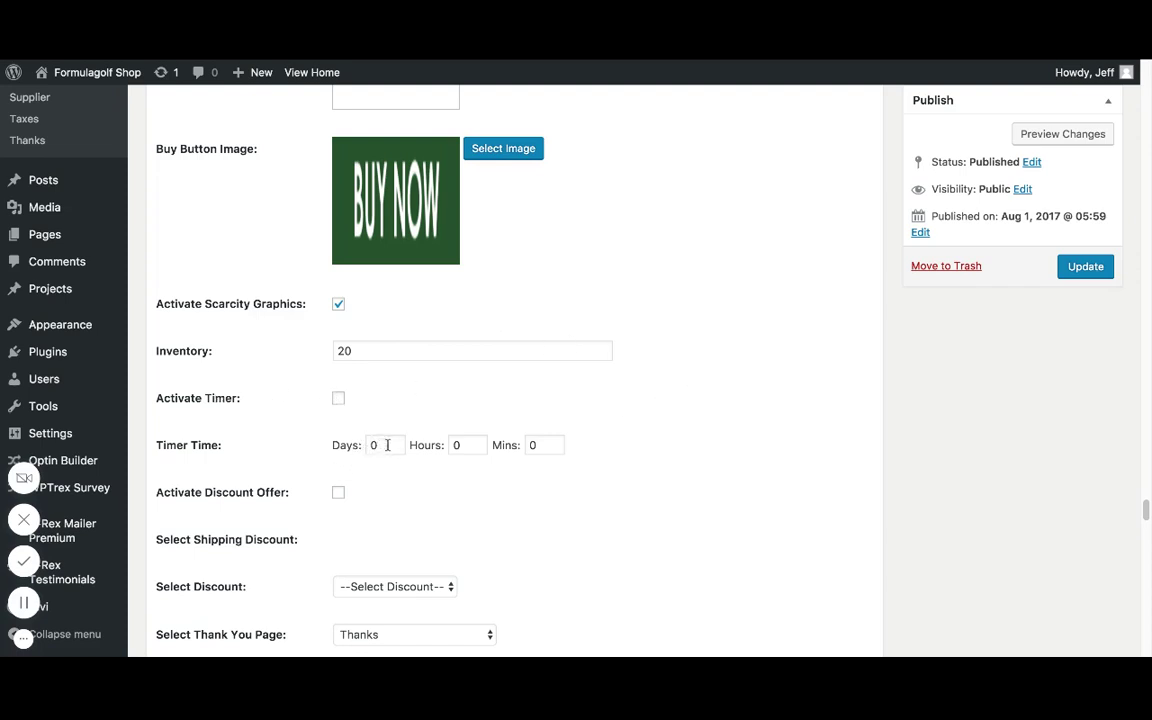
{"action": "scroll", "coordinate": [293, 426], "scroll_direction": "down", "scroll_amount": 2}
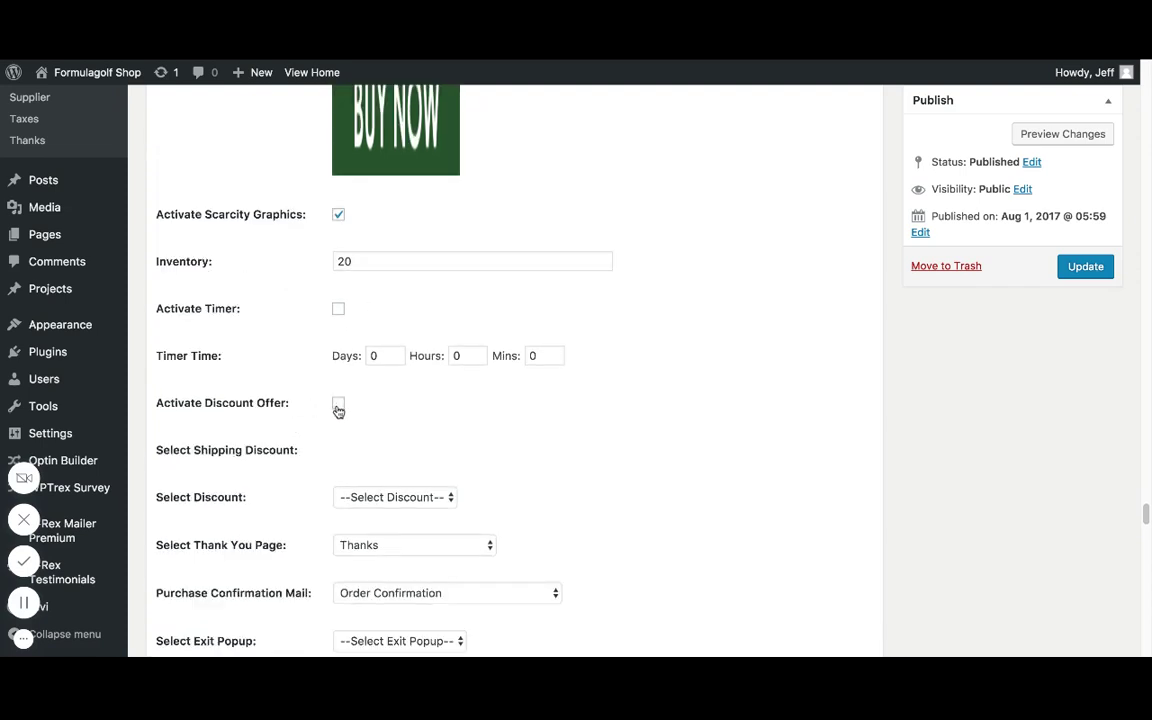
{"action": "left_click", "coordinate": [370, 500]}
{"action": "scroll", "coordinate": [285, 378], "scroll_direction": "down", "scroll_amount": 4}
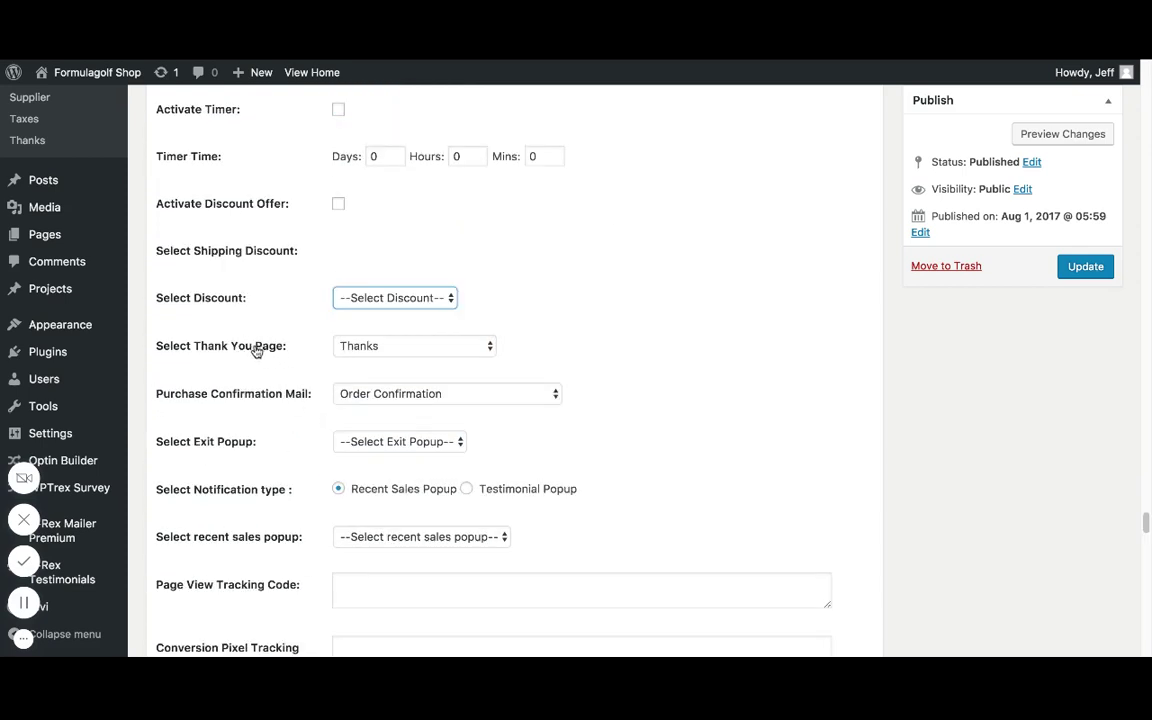
{"action": "left_click", "coordinate": [386, 347]}
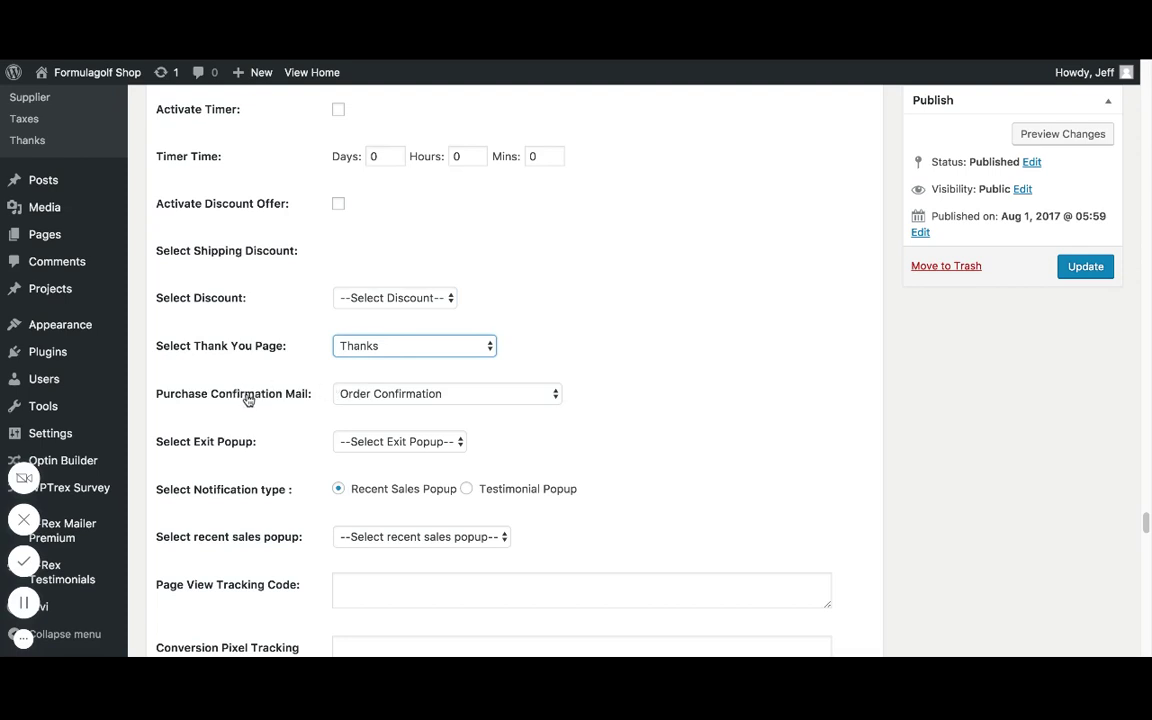
{"action": "left_click", "coordinate": [439, 396]}
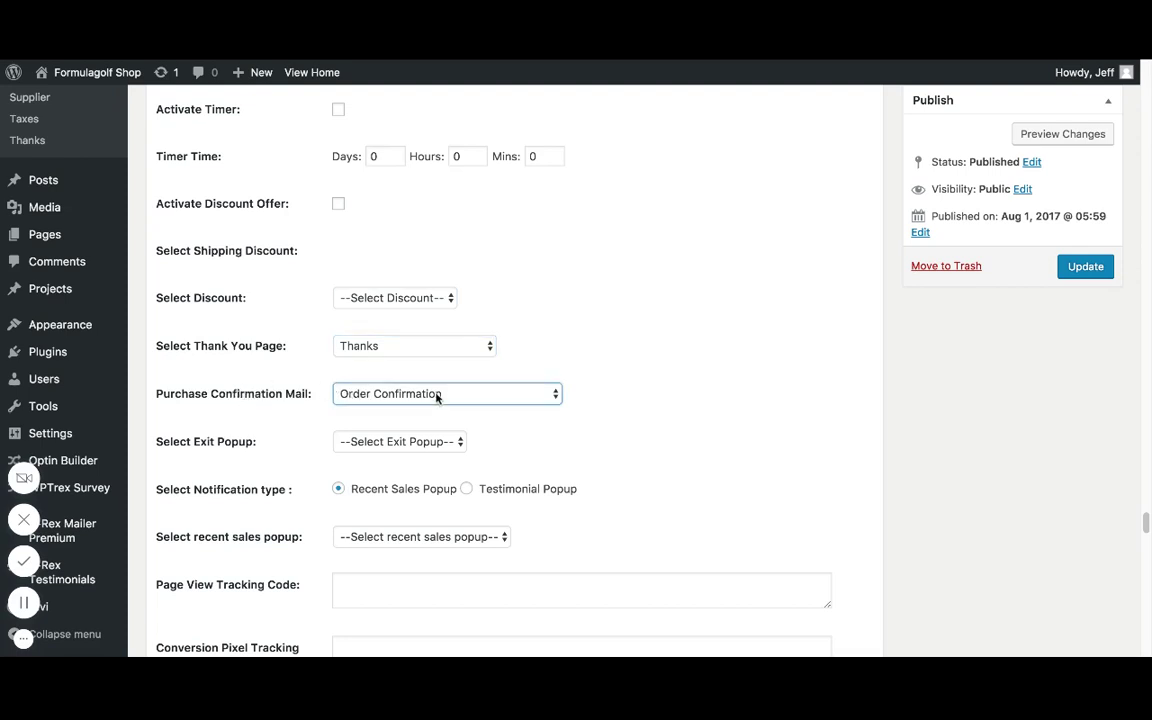
{"action": "scroll", "coordinate": [195, 430], "scroll_direction": "down", "scroll_amount": 1}
{"action": "scroll", "coordinate": [205, 450], "scroll_direction": "down", "scroll_amount": 2}
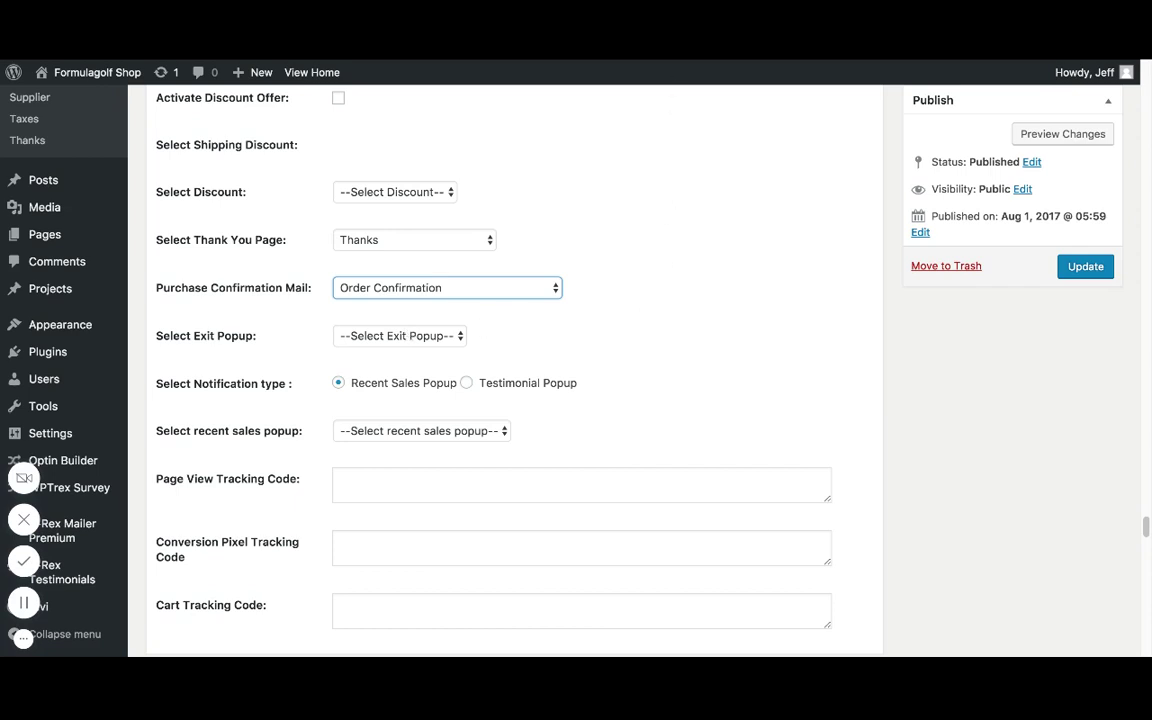
{"action": "left_click", "coordinate": [406, 334]}
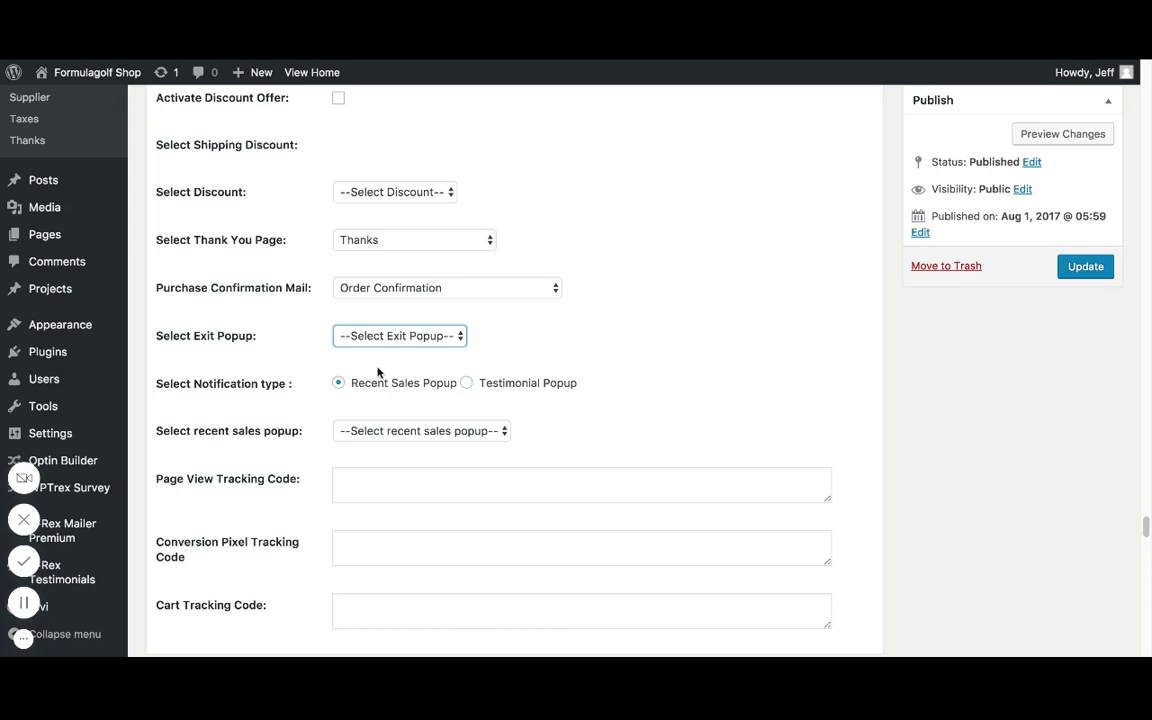
{"action": "left_click", "coordinate": [456, 431]}
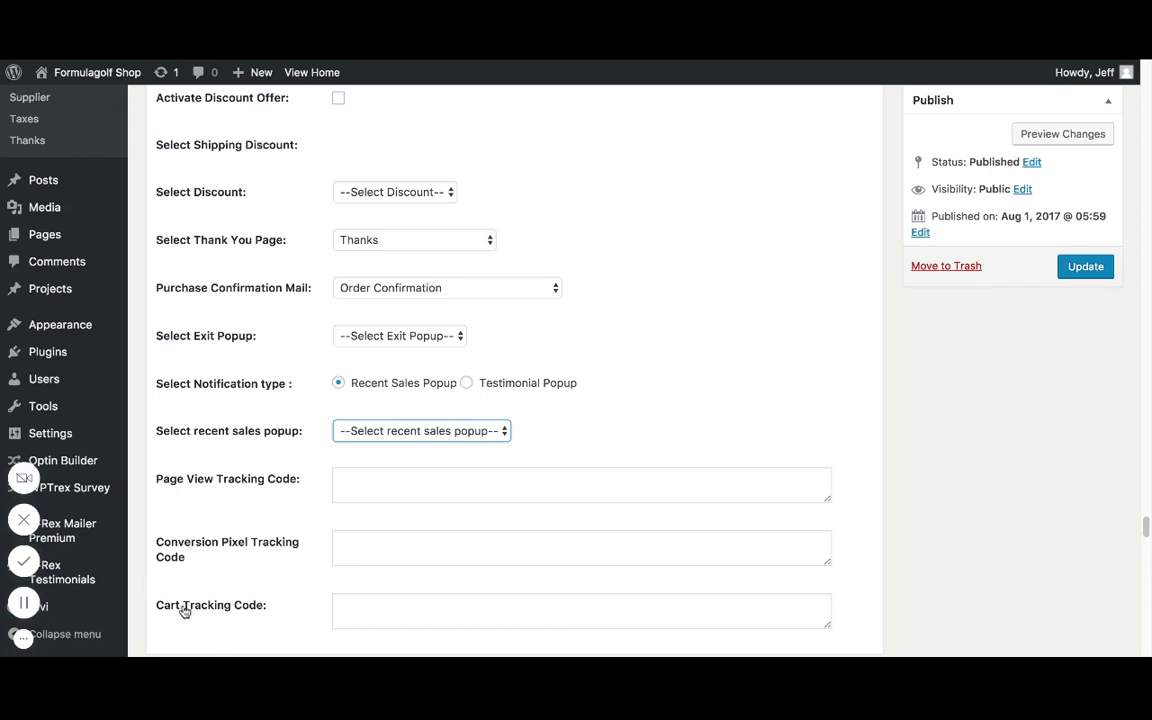
{"action": "scroll", "coordinate": [255, 420], "scroll_direction": "down", "scroll_amount": 1}
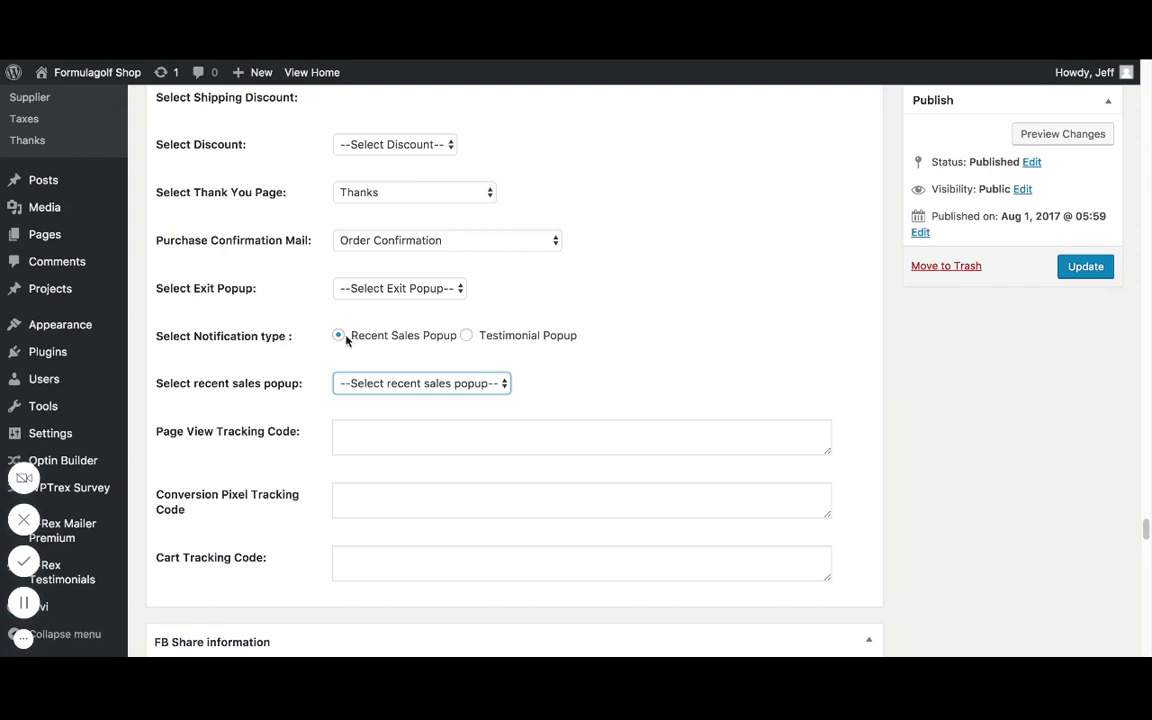
{"action": "scroll", "coordinate": [220, 350], "scroll_direction": "down", "scroll_amount": 1}
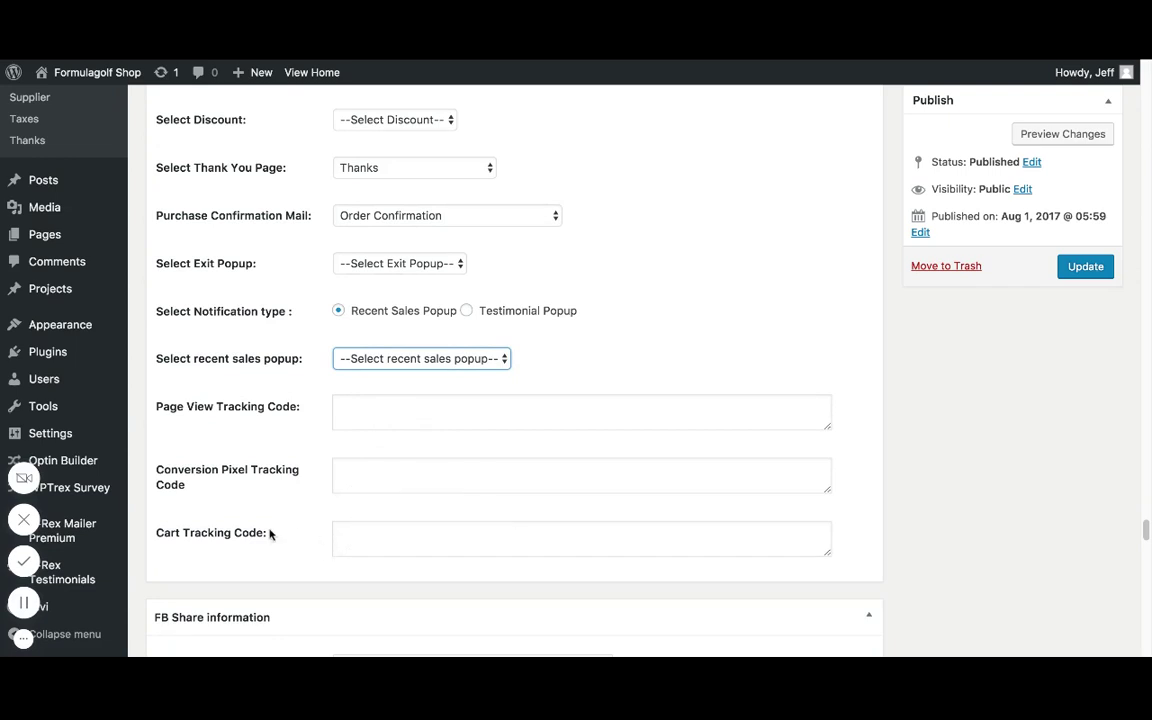
{"action": "scroll", "coordinate": [268, 515], "scroll_direction": "down", "scroll_amount": 1}
{"action": "scroll", "coordinate": [269, 497], "scroll_direction": "down", "scroll_amount": 5}
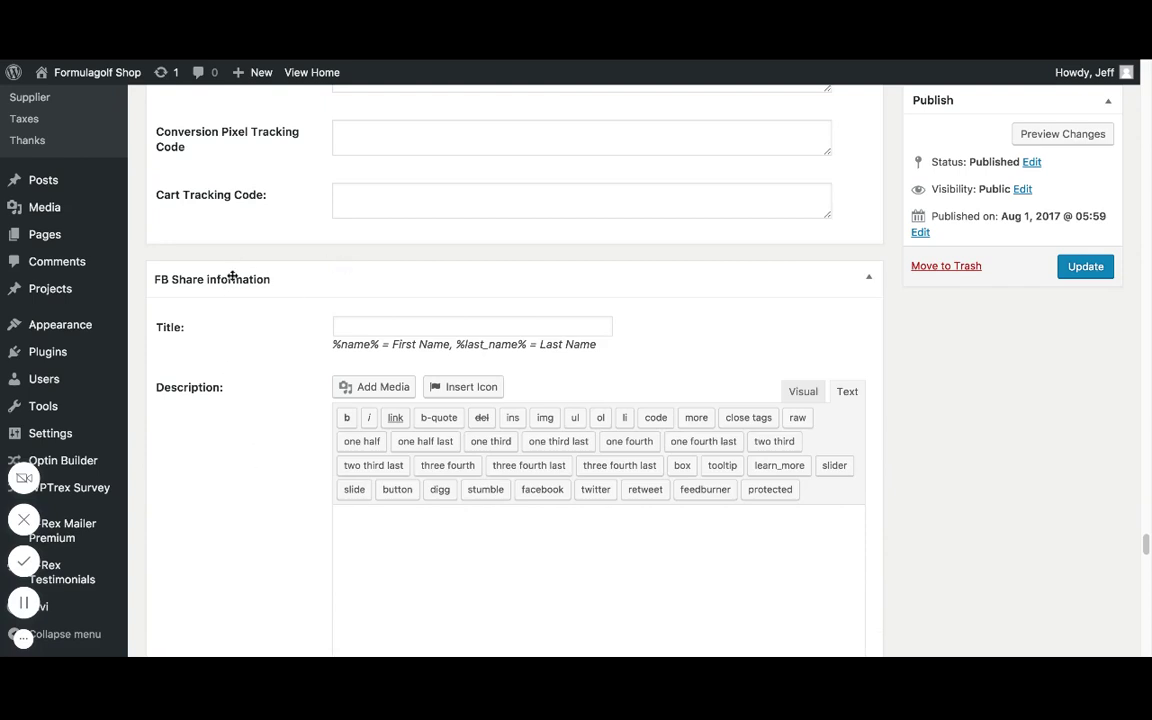
Step: Enter 'Best Golf Gear!' as the FB Share information title
{"action": "scroll", "coordinate": [290, 279], "scroll_direction": "down", "scroll_amount": 2}
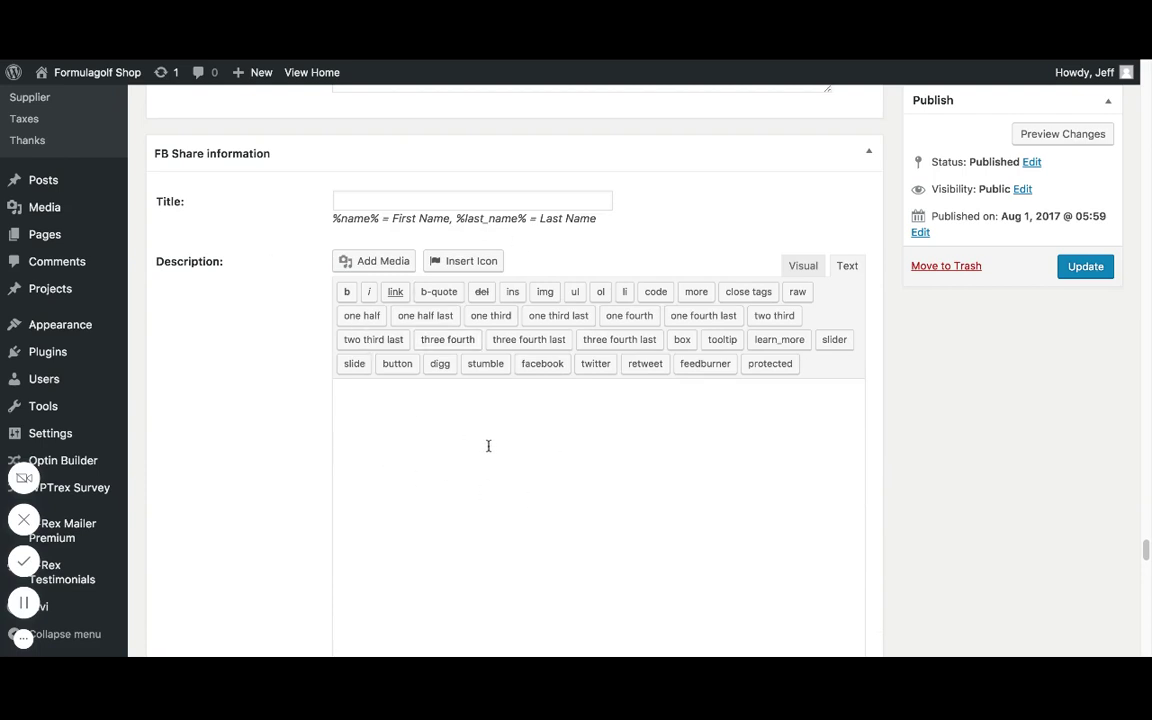
{"action": "left_click", "coordinate": [349, 200]}
{"action": "type", "text": "Best Golf Gear!"}
{"action": "scroll", "coordinate": [226, 250], "scroll_direction": "down", "scroll_amount": 3}
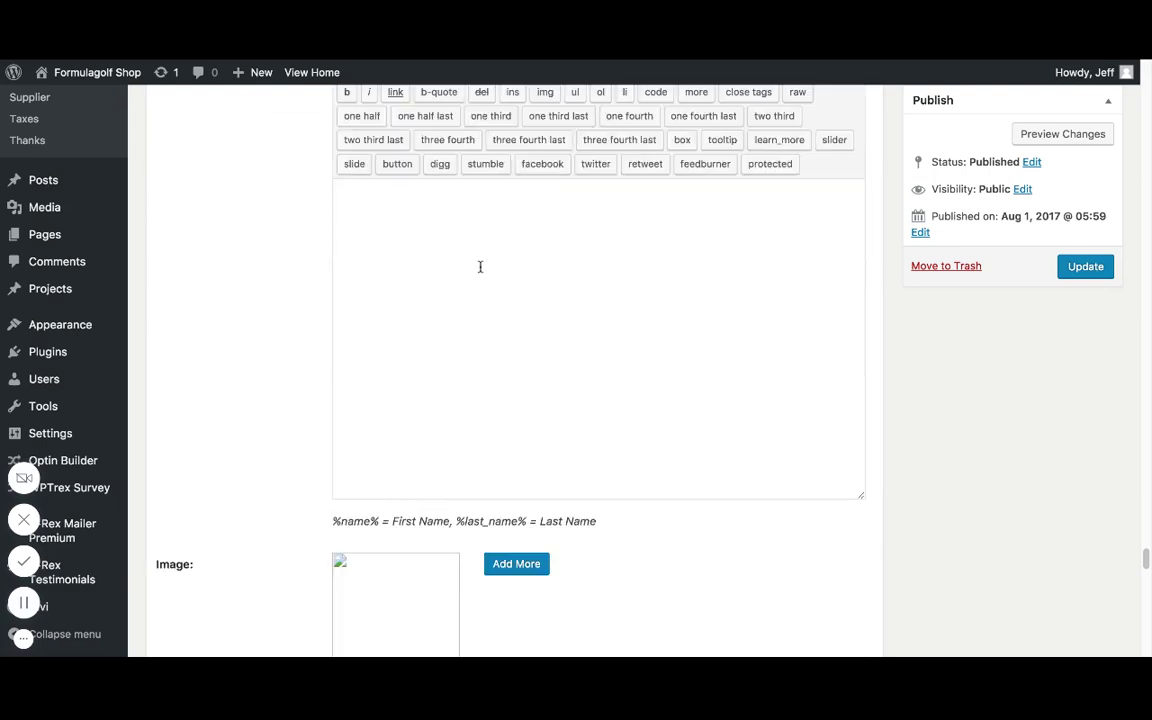
{"action": "scroll", "coordinate": [300, 285], "scroll_direction": "down", "scroll_amount": 1}
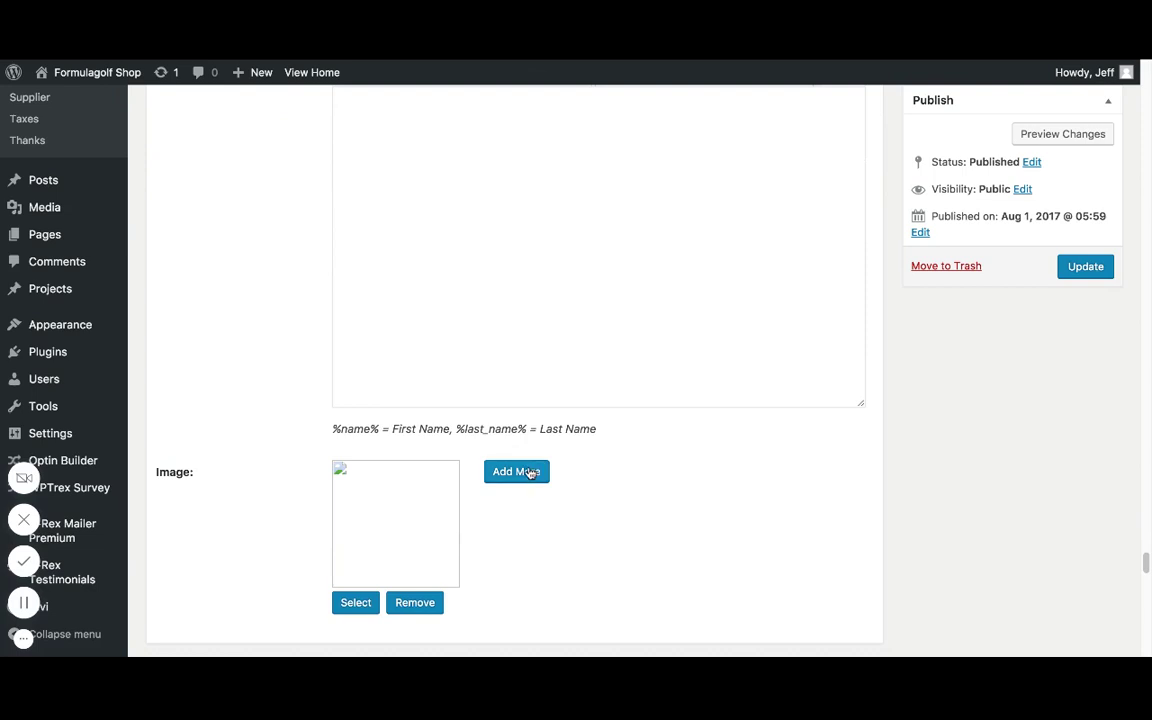
Step: Use the black cap photo white_logo_only-1.png from the Media Library as the Facebook share image
{"action": "left_click", "coordinate": [357, 600]}
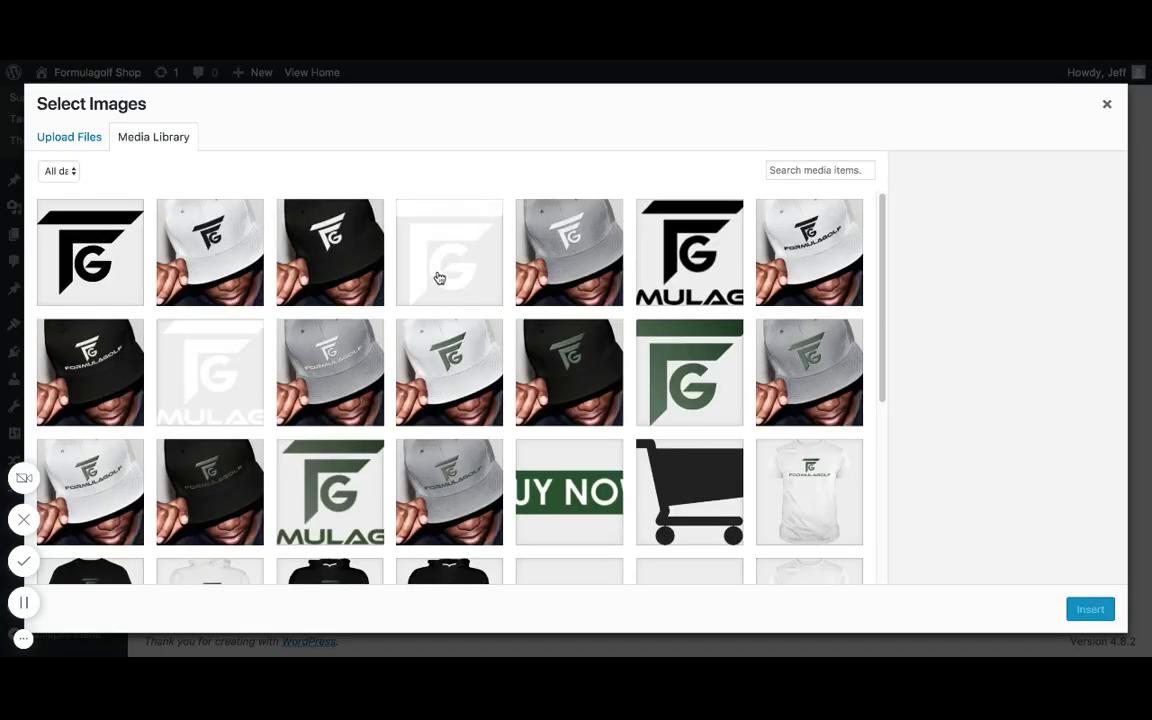
{"action": "left_click", "coordinate": [341, 241]}
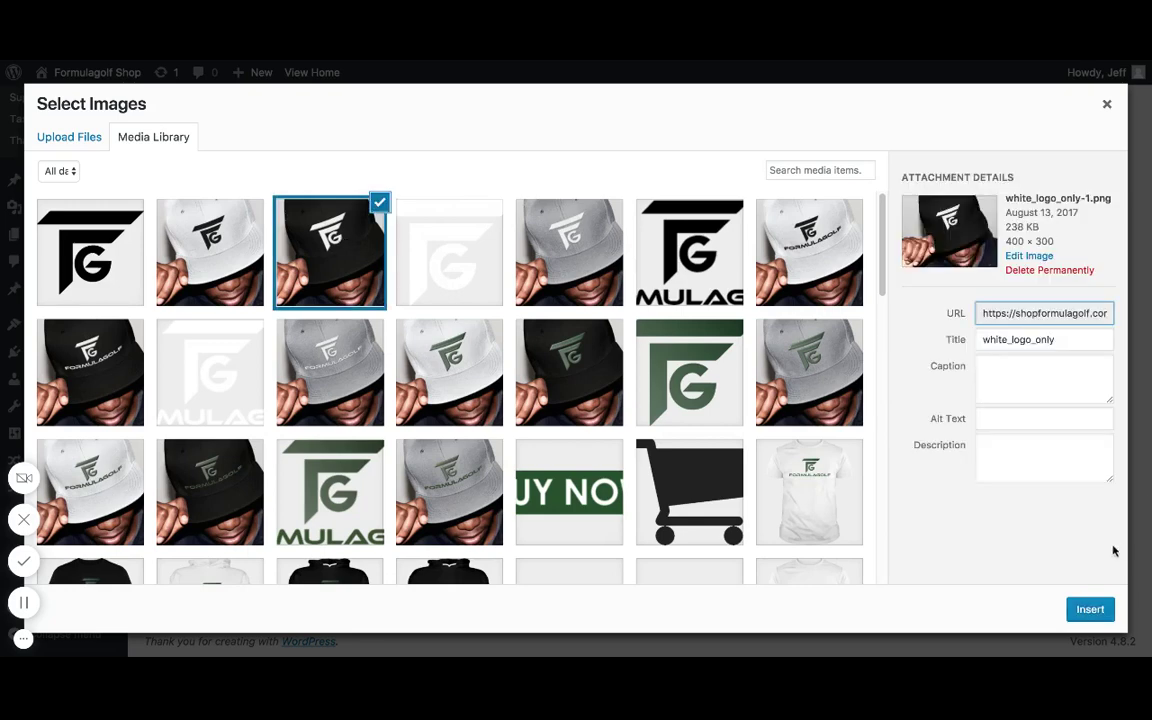
{"action": "left_click", "coordinate": [1090, 609]}
{"action": "scroll", "coordinate": [244, 386], "scroll_direction": "up", "scroll_amount": 10}
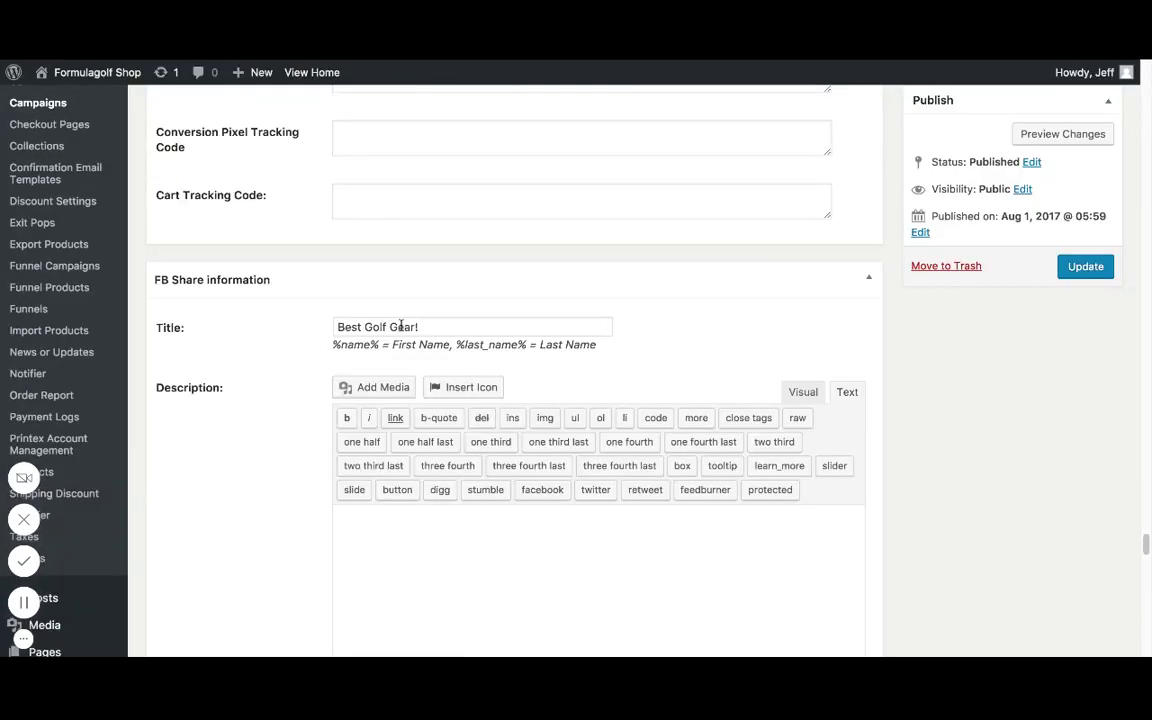
Step: Enter 'You GOTTA try these hats!' as the Facebook share description, then move down to Cart Settings
{"action": "scroll", "coordinate": [260, 355], "scroll_direction": "down", "scroll_amount": 4}
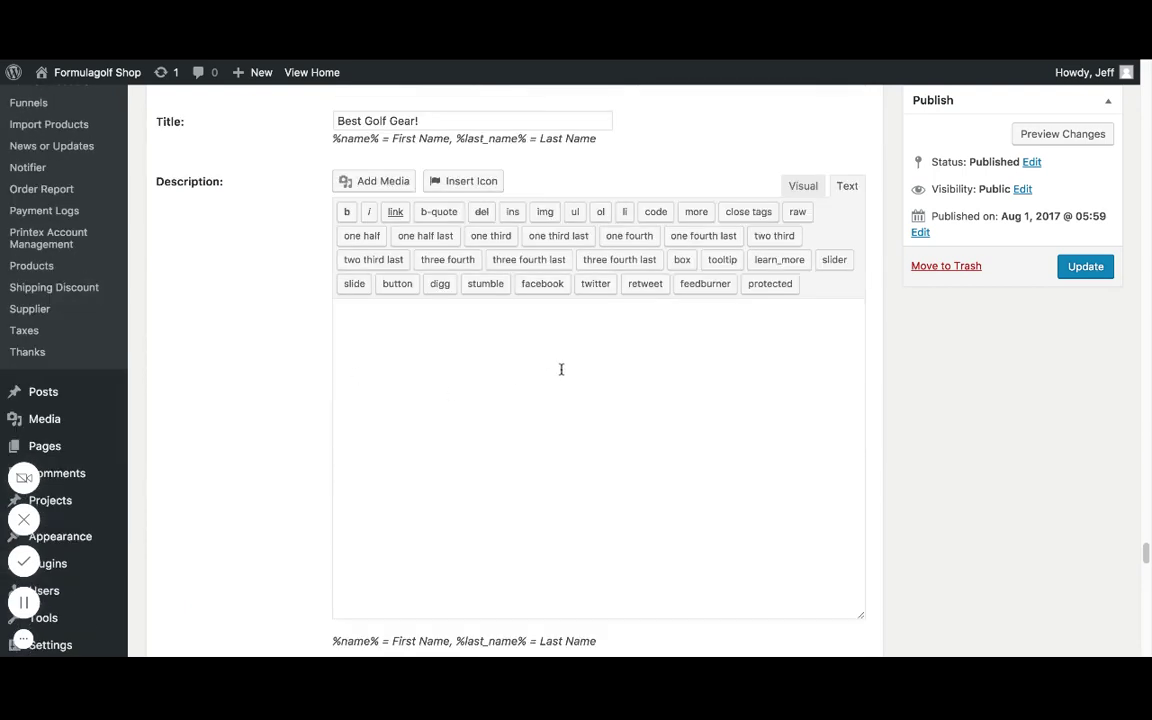
{"action": "type", "text": ">You GOTTA try these "}
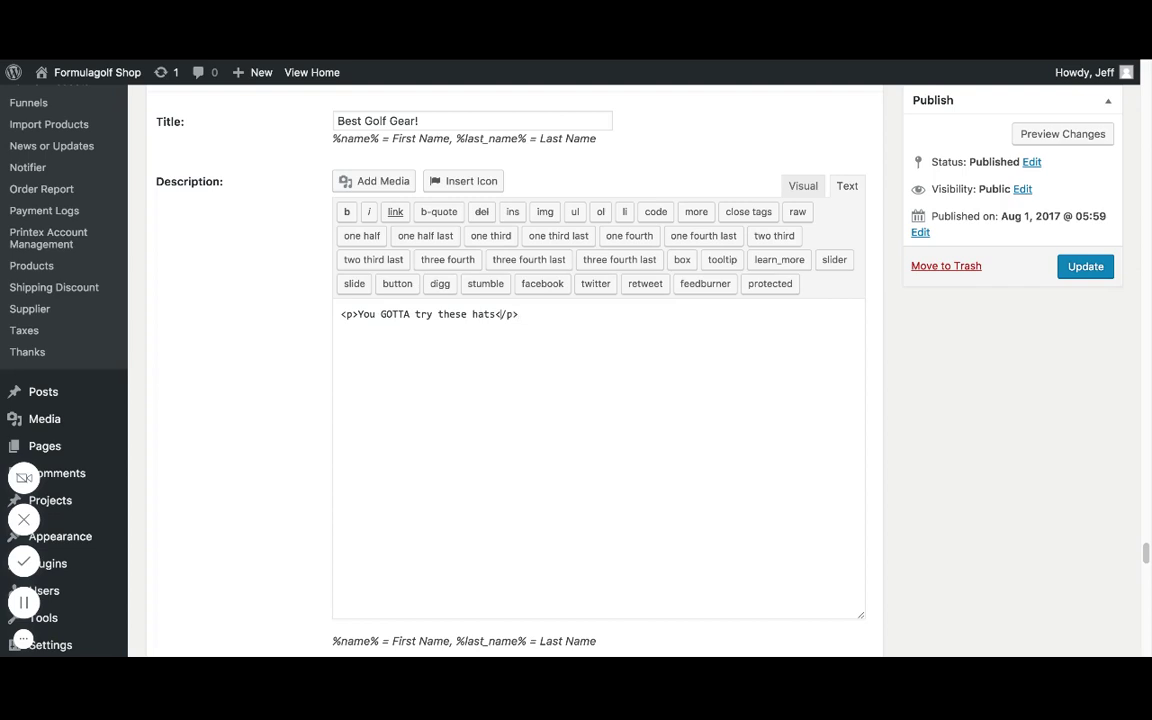
{"action": "type", "text": "hats!"}
{"action": "scroll", "coordinate": [451, 317], "scroll_direction": "down", "scroll_amount": 5}
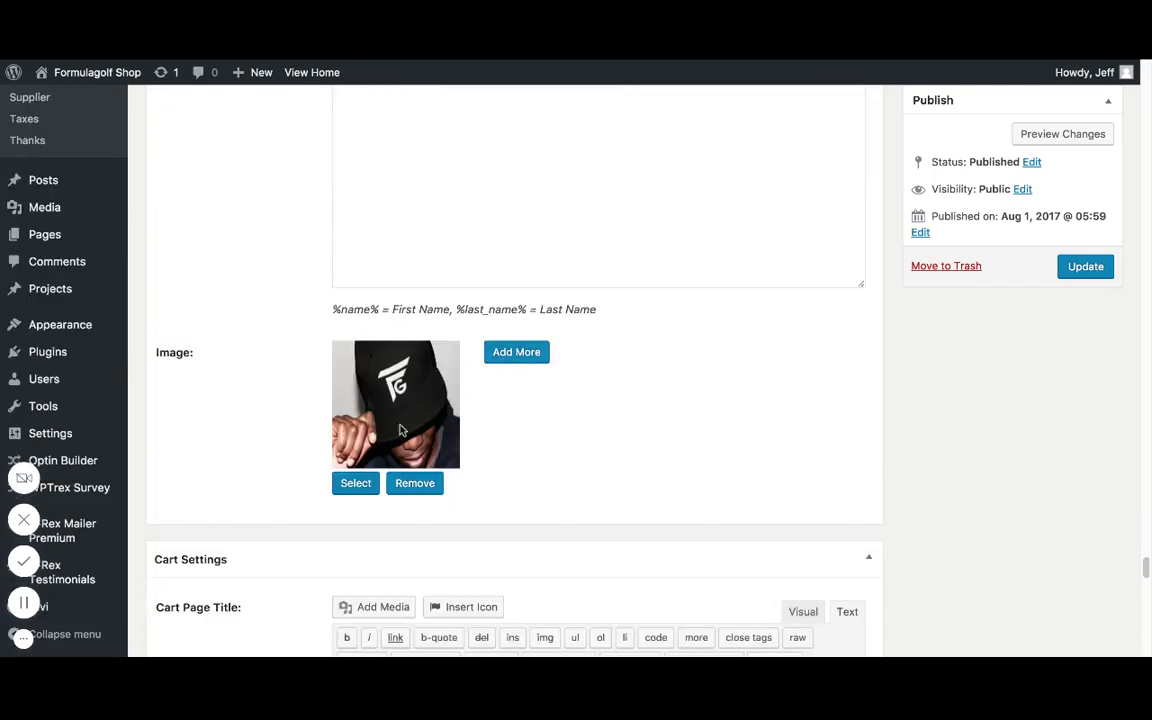
{"action": "scroll", "coordinate": [284, 319], "scroll_direction": "up", "scroll_amount": 1}
{"action": "scroll", "coordinate": [284, 319], "scroll_direction": "up", "scroll_amount": 4}
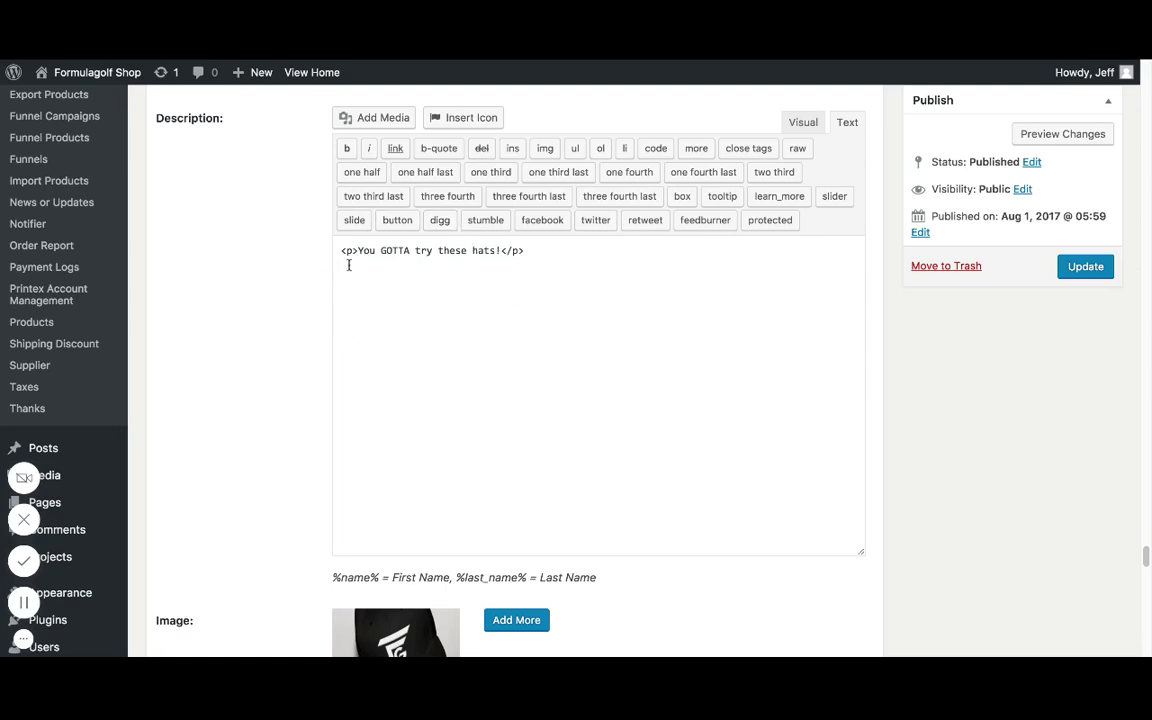
{"action": "scroll", "coordinate": [343, 264], "scroll_direction": "down", "scroll_amount": 2}
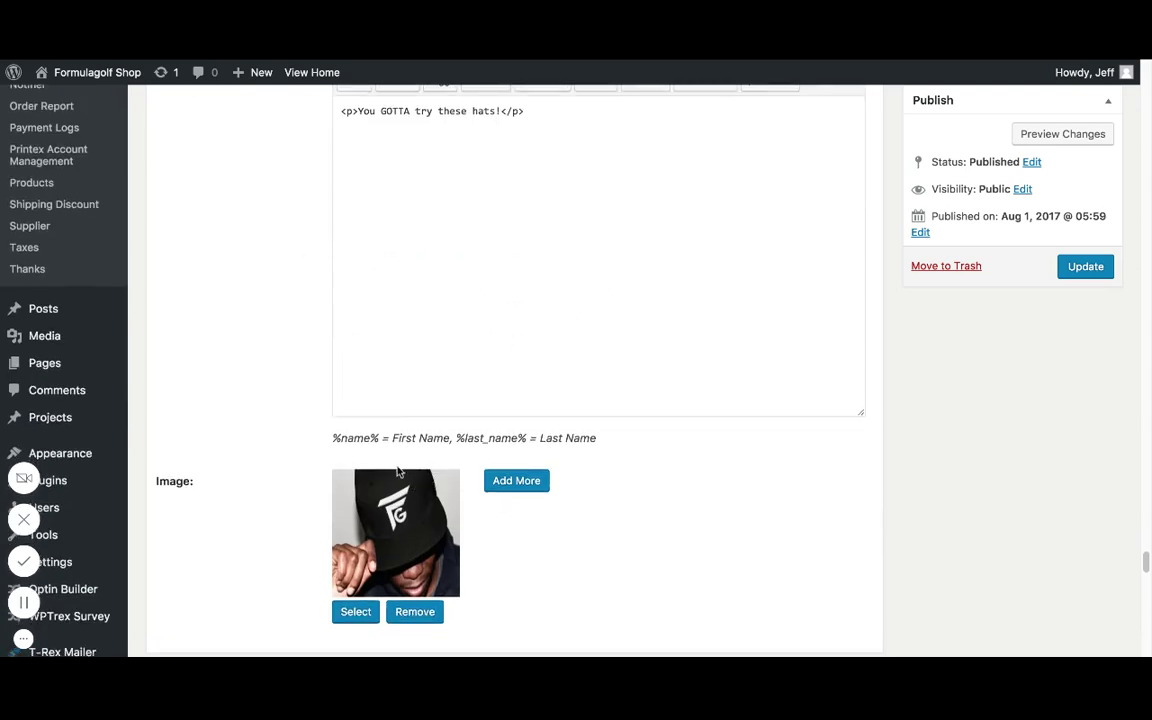
{"action": "scroll", "coordinate": [356, 403], "scroll_direction": "up", "scroll_amount": 5}
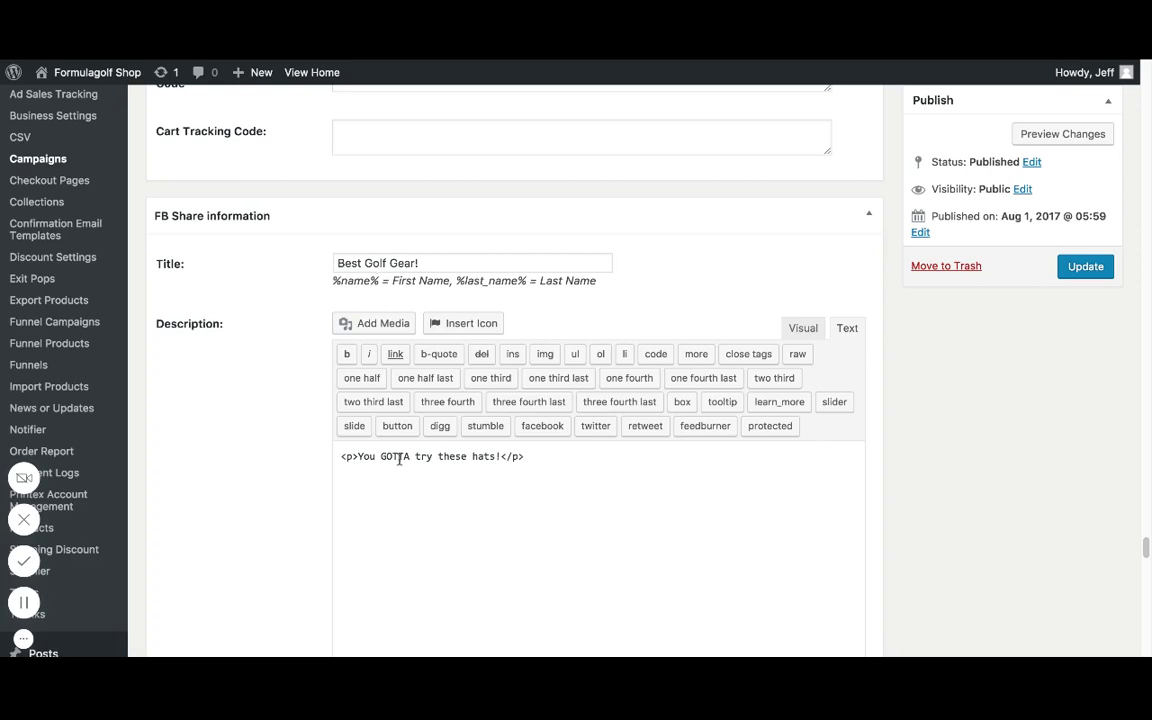
{"action": "scroll", "coordinate": [270, 476], "scroll_direction": "down", "scroll_amount": 7}
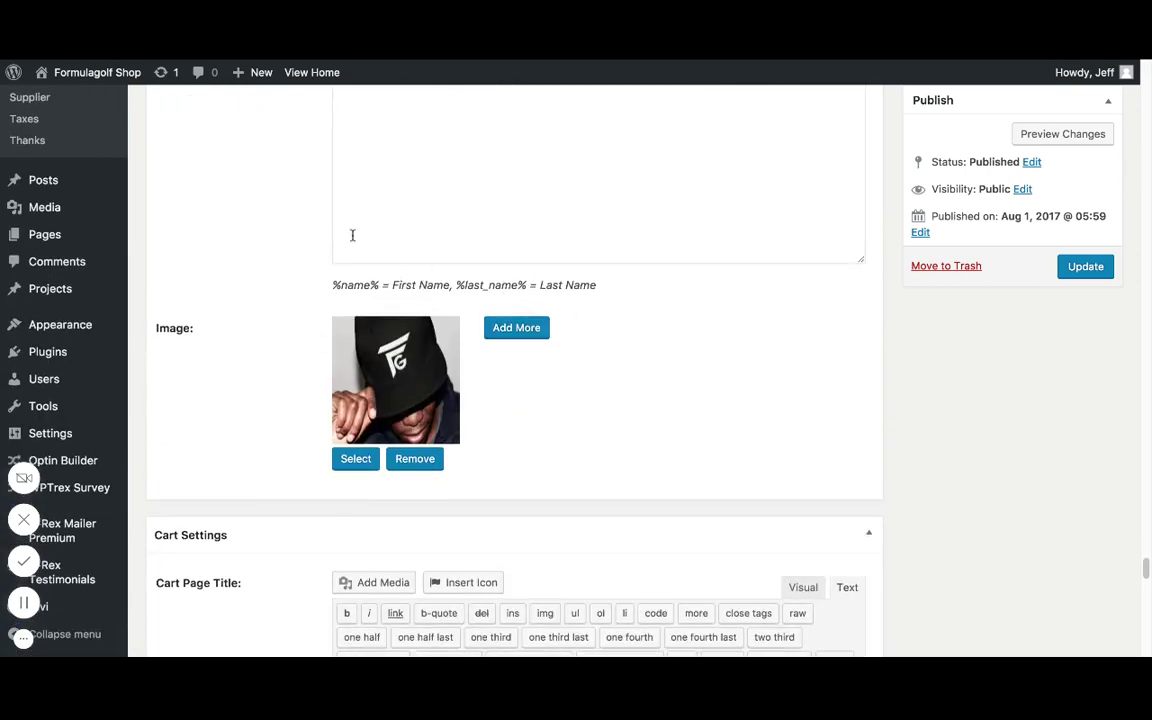
{"action": "scroll", "coordinate": [291, 348], "scroll_direction": "down", "scroll_amount": 3}
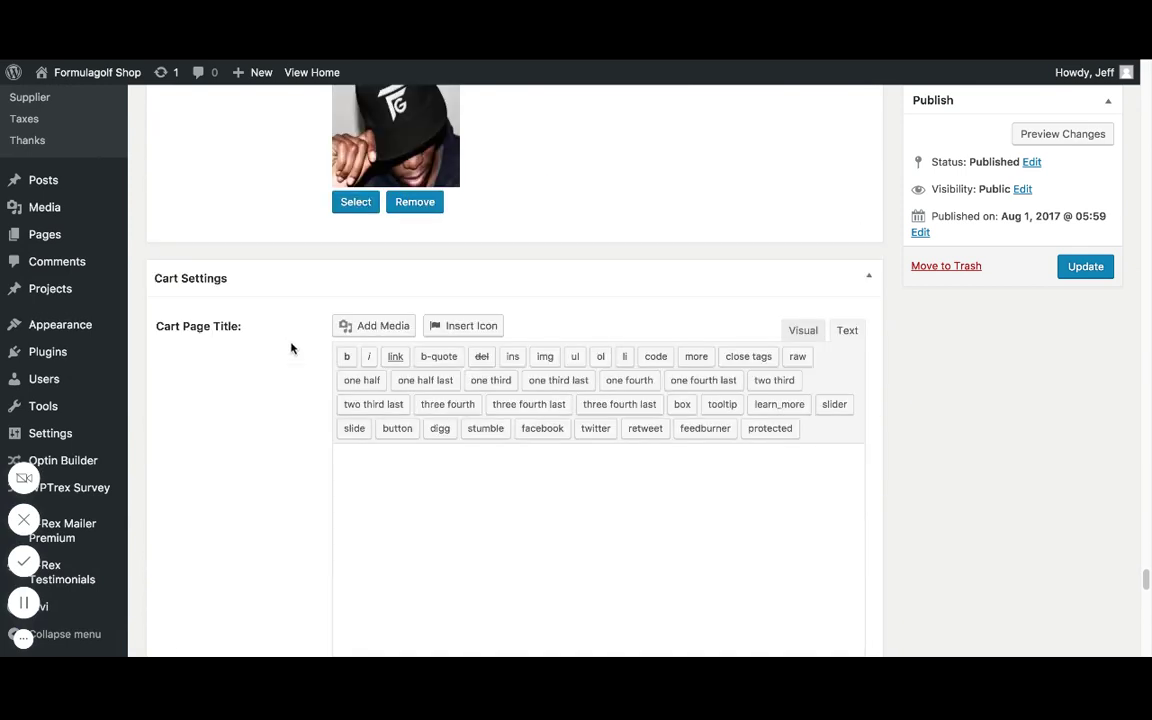
{"action": "scroll", "coordinate": [291, 348], "scroll_direction": "down", "scroll_amount": 1}
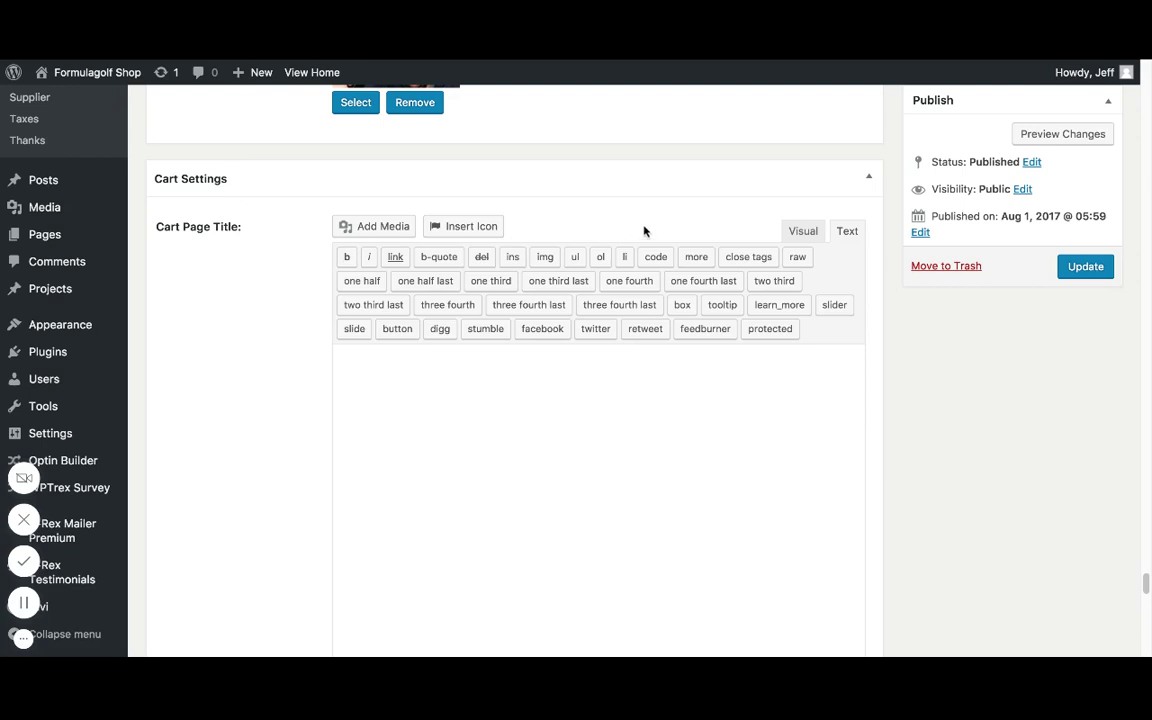
Step: In Cart Settings, enter <p>Your Shopping Cart</p> as the page title and <p>Whoops</p> as the cart notice
{"action": "left_click", "coordinate": [440, 368]}
{"action": "scroll", "coordinate": [436, 372], "scroll_direction": "down", "scroll_amount": 1}
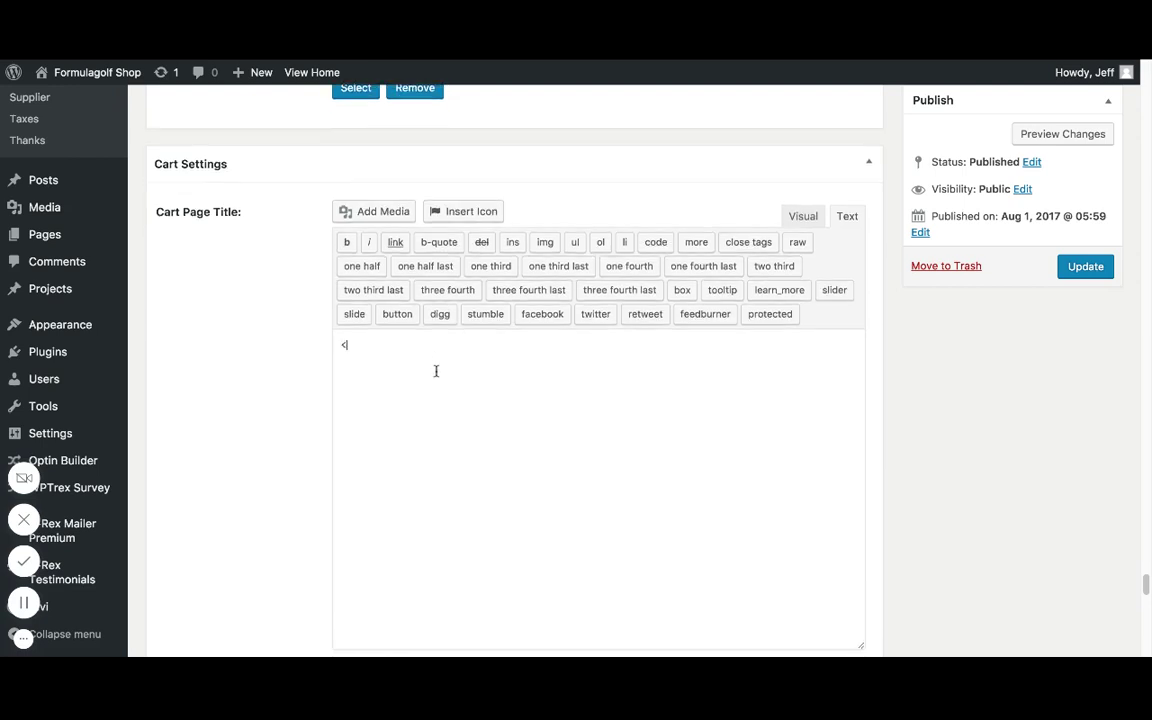
{"action": "type", "text": "<p>Your Shopping Cart</p>"}
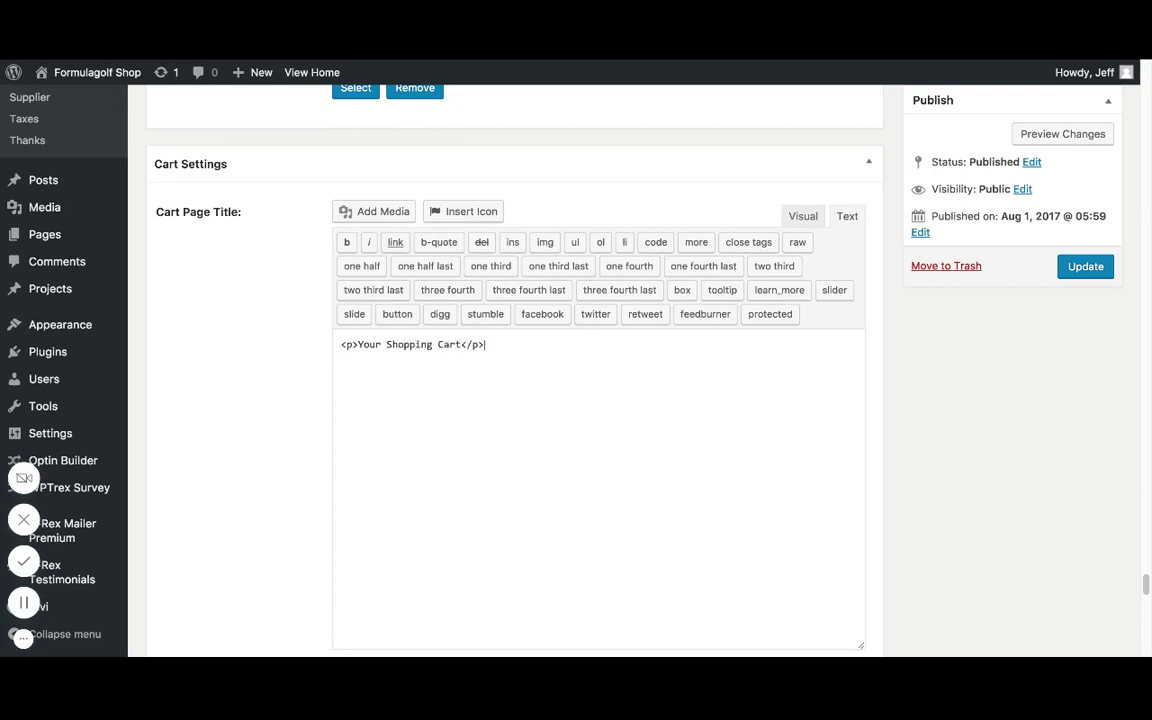
{"action": "scroll", "coordinate": [231, 321], "scroll_direction": "down", "scroll_amount": 5}
{"action": "scroll", "coordinate": [230, 323], "scroll_direction": "down", "scroll_amount": 1}
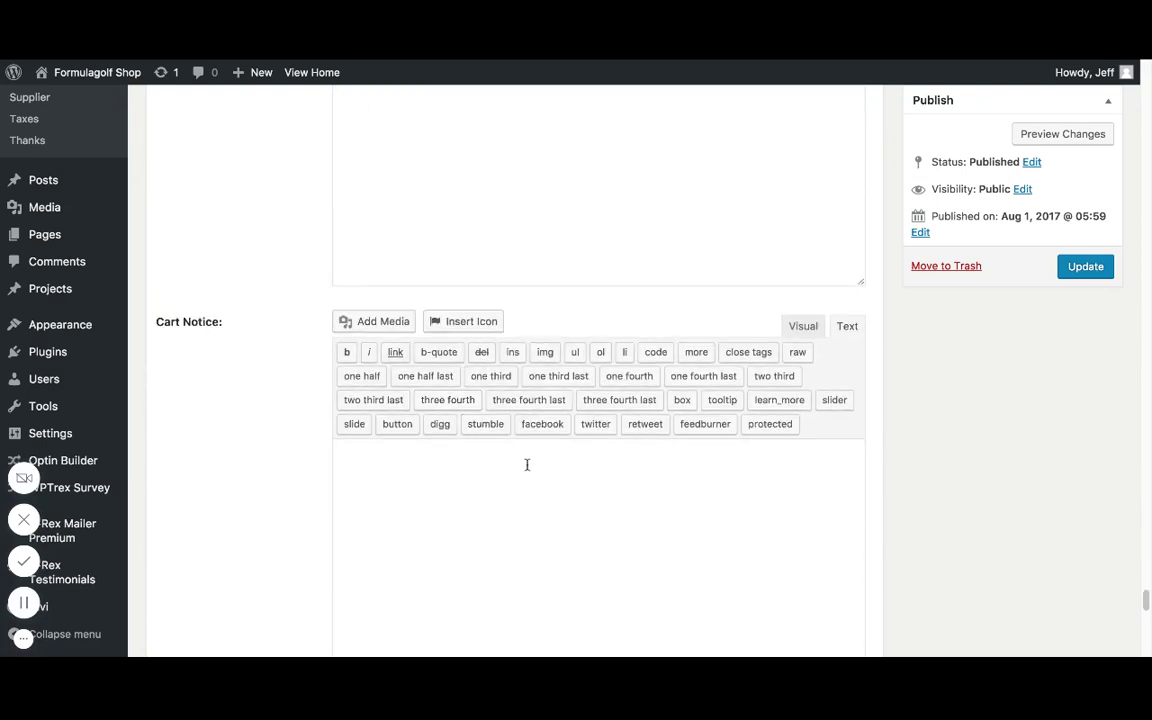
{"action": "type", "text": "p>Whoops</p>"}
{"action": "scroll", "coordinate": [211, 437], "scroll_direction": "down", "scroll_amount": 5}
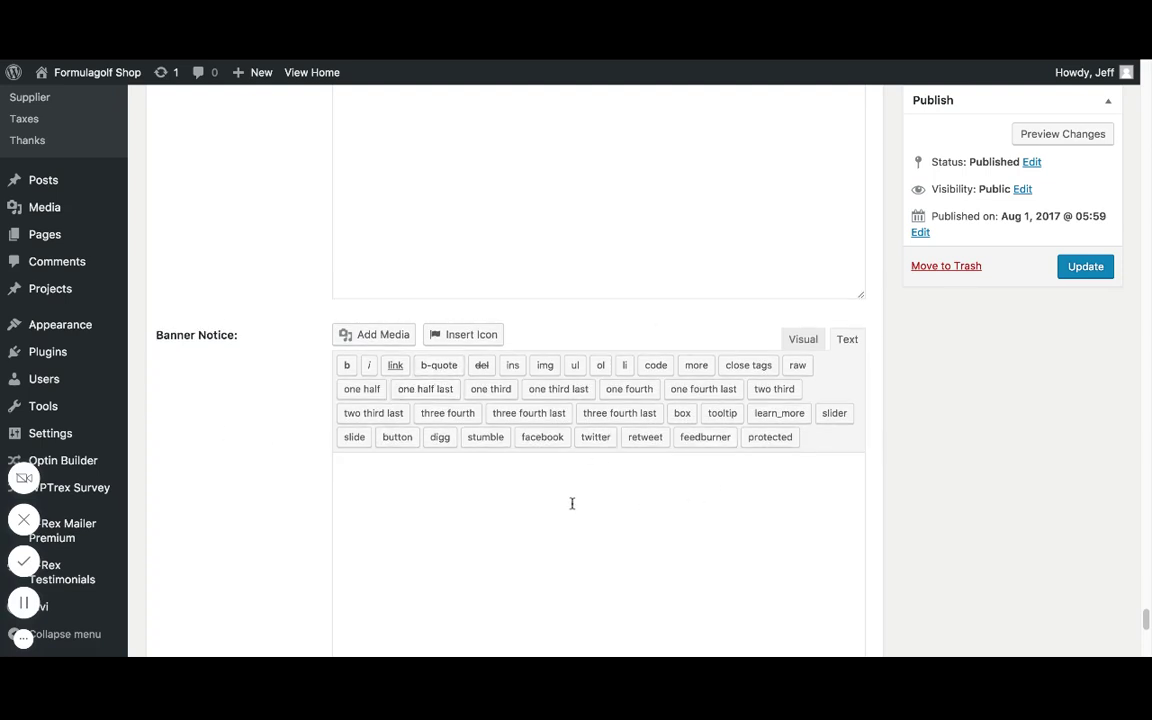
{"action": "scroll", "coordinate": [571, 504], "scroll_direction": "down", "scroll_amount": 1}
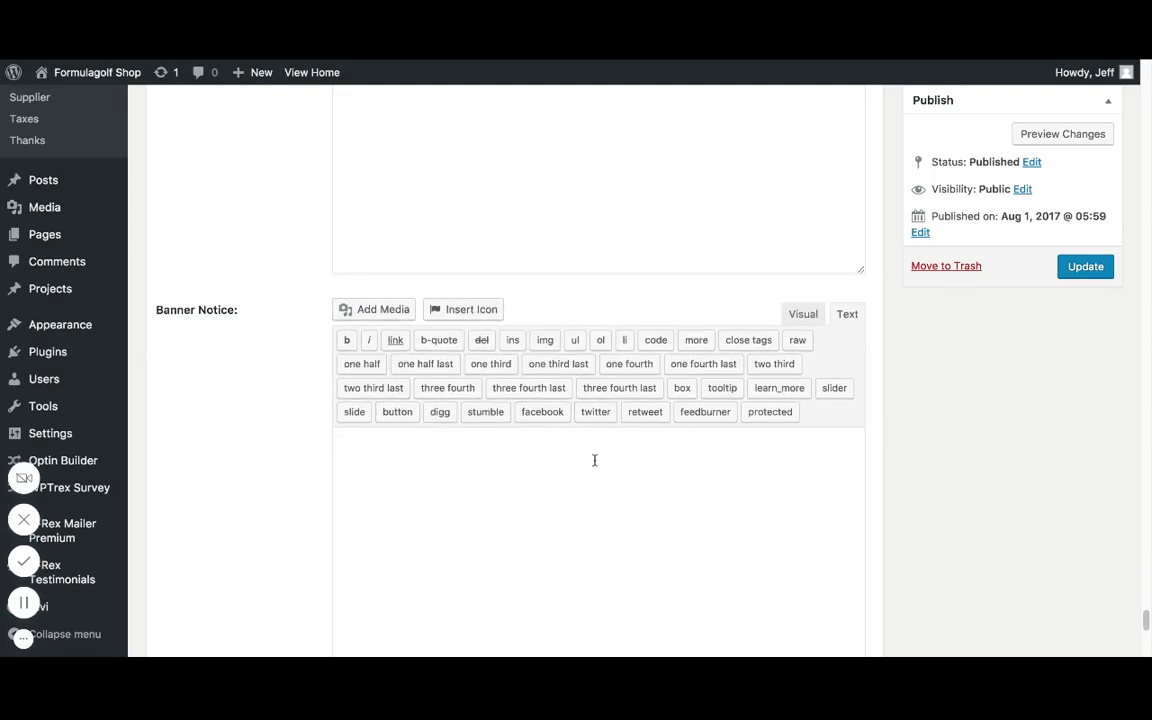
{"action": "scroll", "coordinate": [224, 342], "scroll_direction": "down", "scroll_amount": 7}
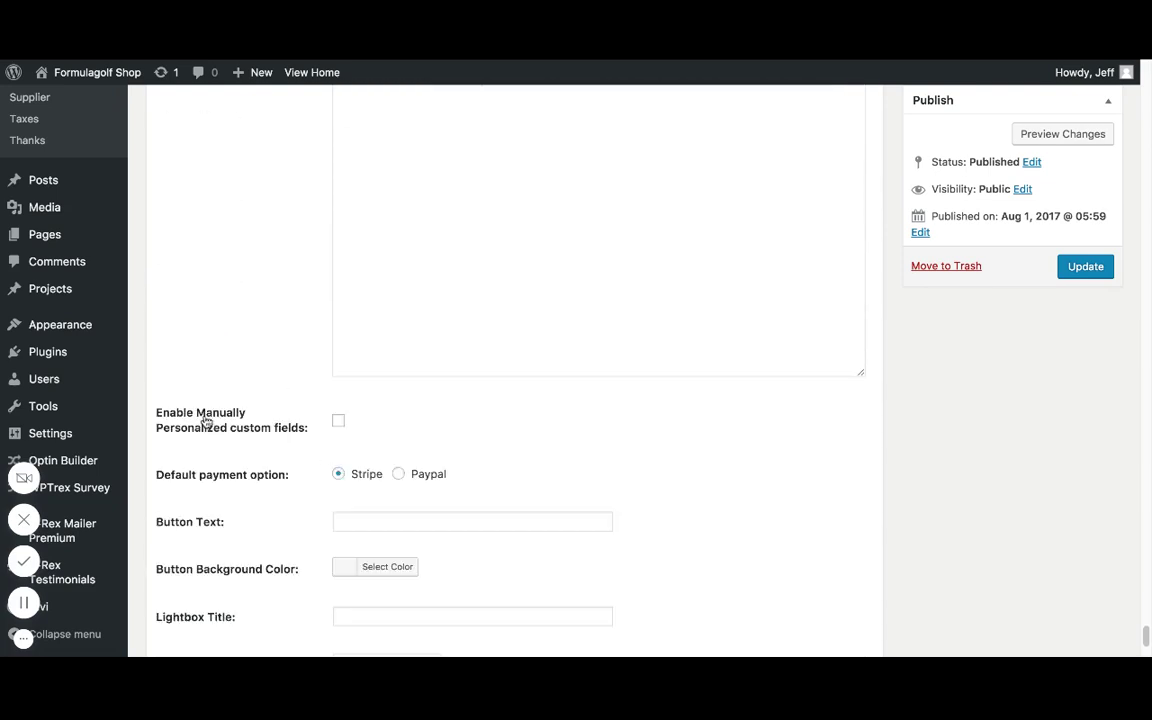
Step: Toggle the manually personalized custom fields option and set the button text to 'Home'
{"action": "left_click", "coordinate": [338, 424]}
{"action": "scroll", "coordinate": [306, 416], "scroll_direction": "down", "scroll_amount": 2}
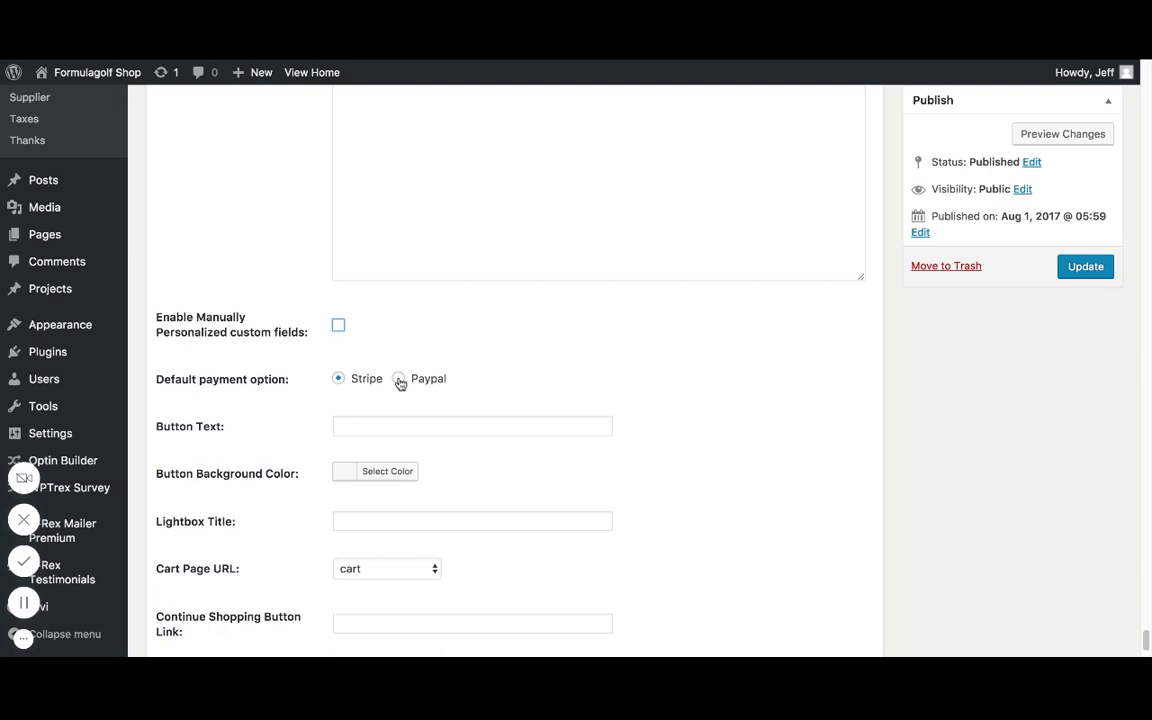
{"action": "scroll", "coordinate": [313, 380], "scroll_direction": "down", "scroll_amount": 1}
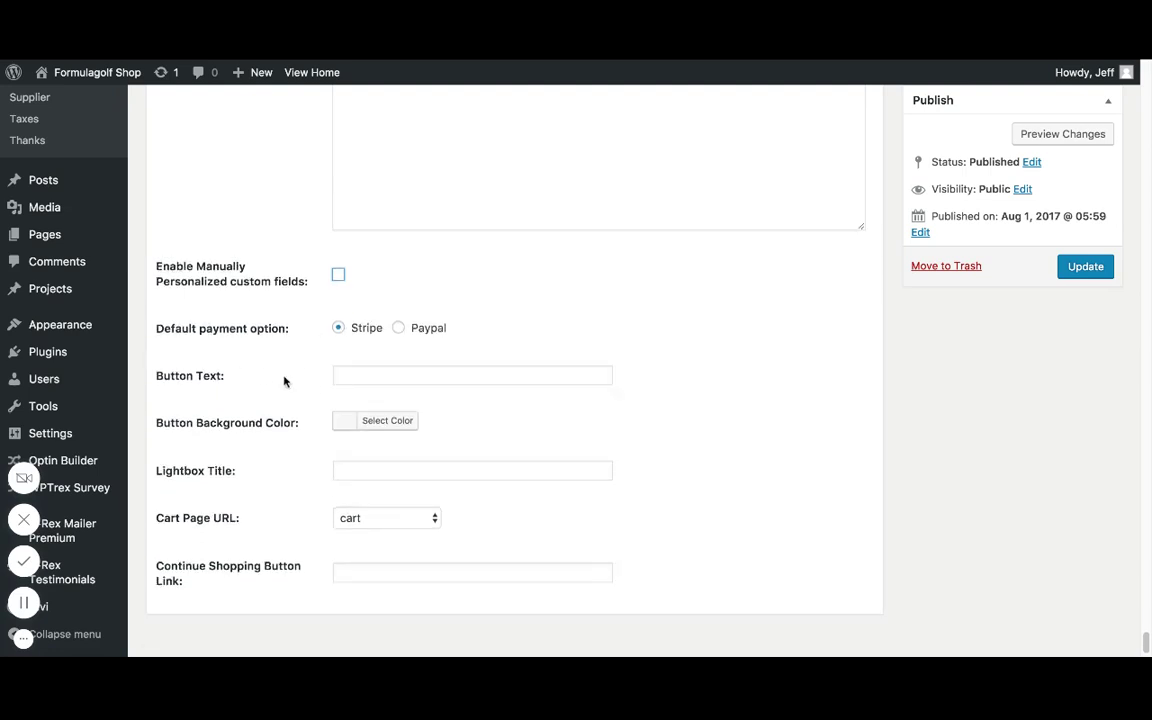
{"action": "left_click", "coordinate": [375, 377]}
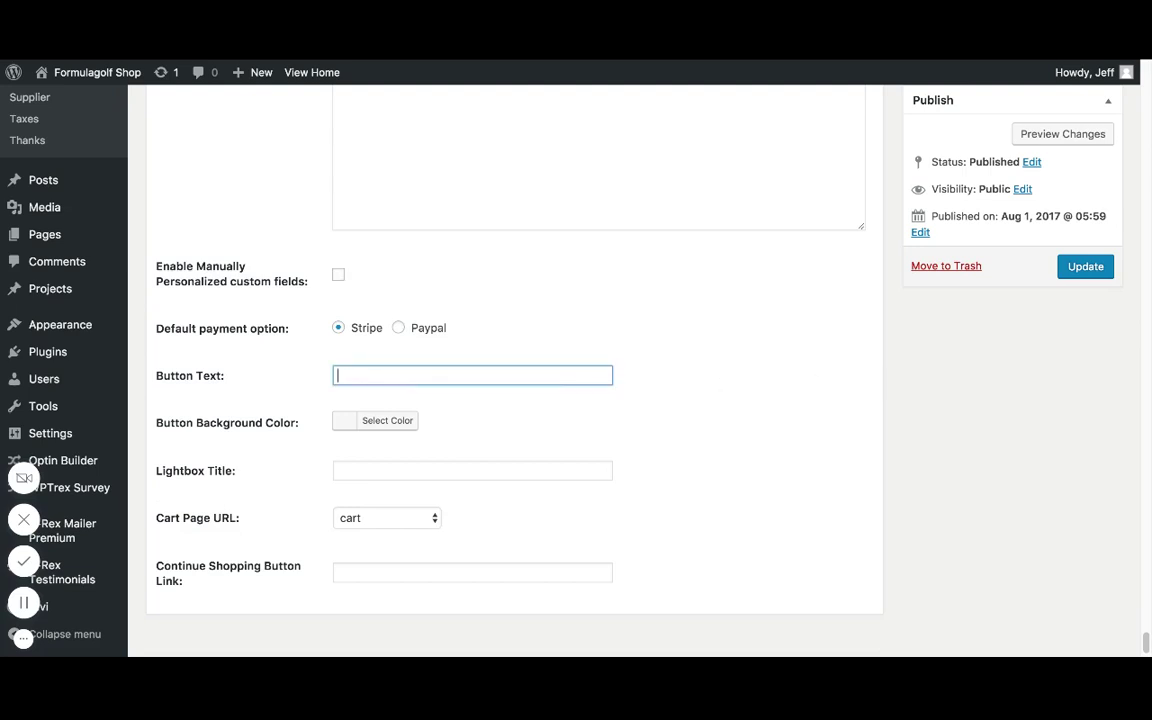
{"action": "type", "text": "Home"}
Step: Give the button a green #81d742 background colour
{"action": "left_click", "coordinate": [363, 421]}
{"action": "left_click", "coordinate": [441, 605]}
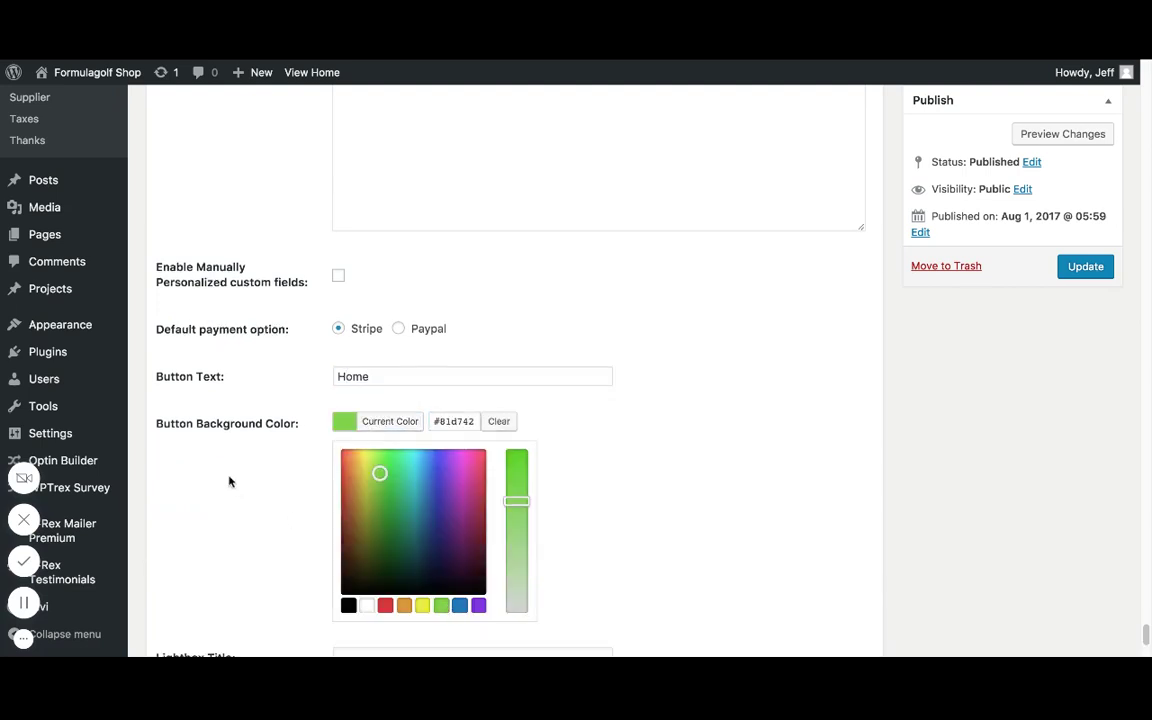
{"action": "left_click", "coordinate": [206, 432]}
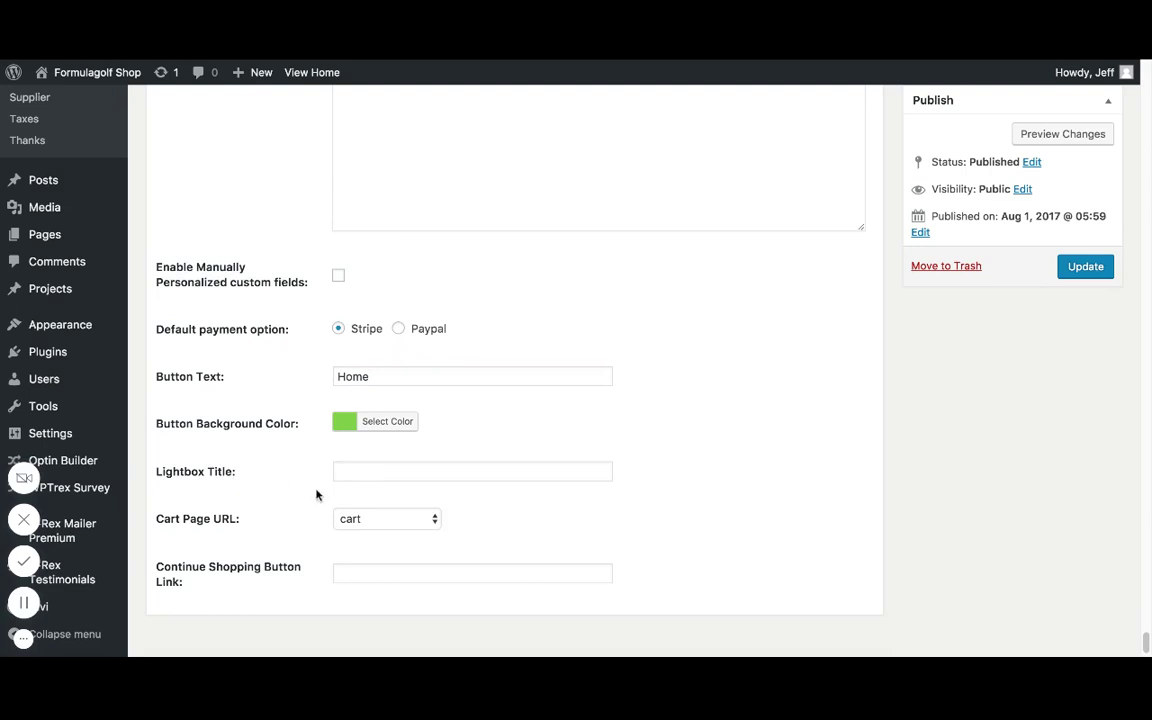
{"action": "scroll", "coordinate": [250, 505], "scroll_direction": "down", "scroll_amount": 1}
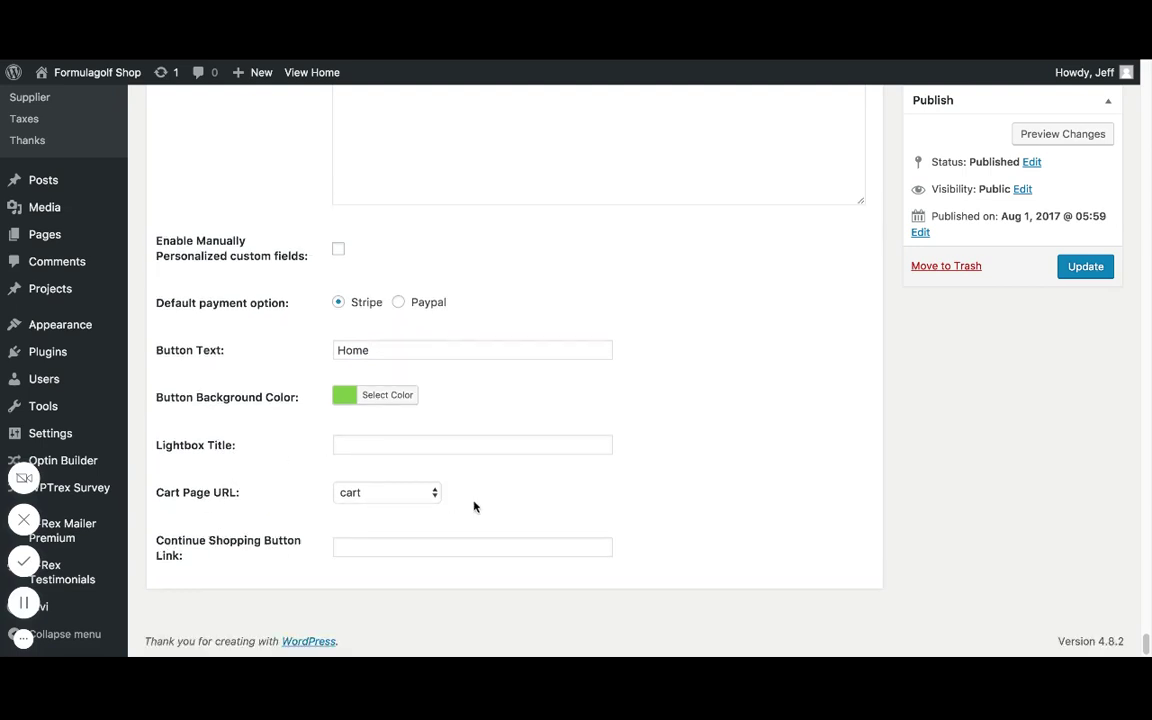
{"action": "left_click", "coordinate": [376, 493]}
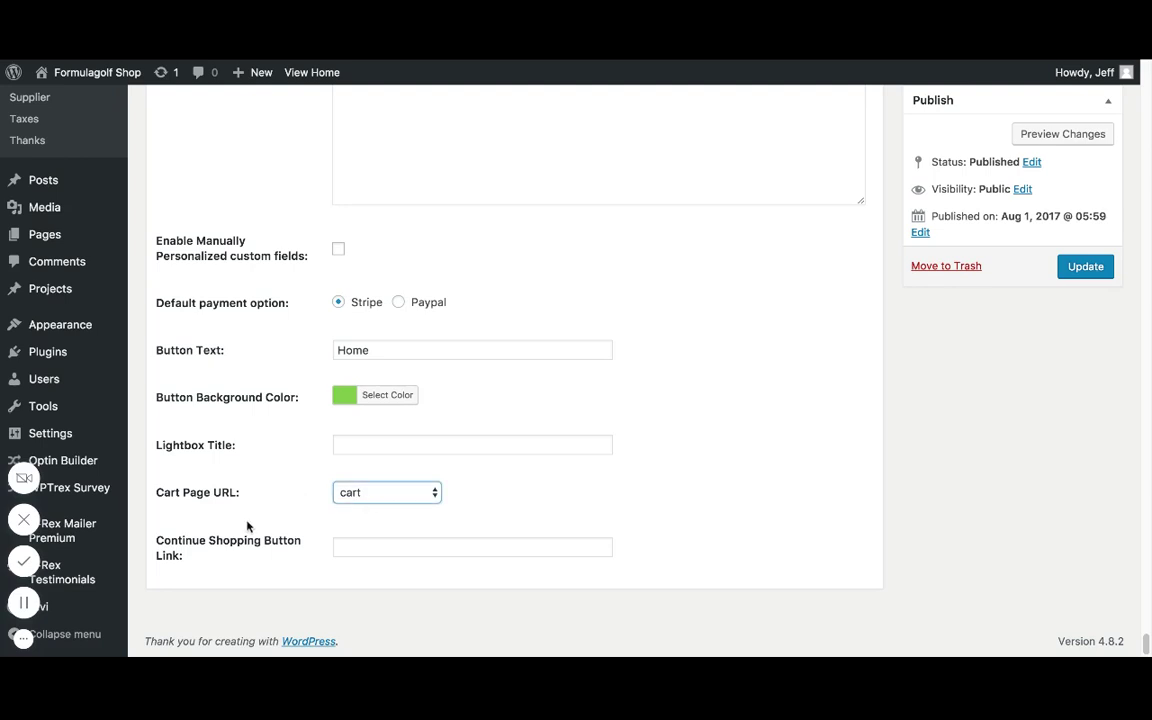
{"action": "left_click", "coordinate": [362, 548]}
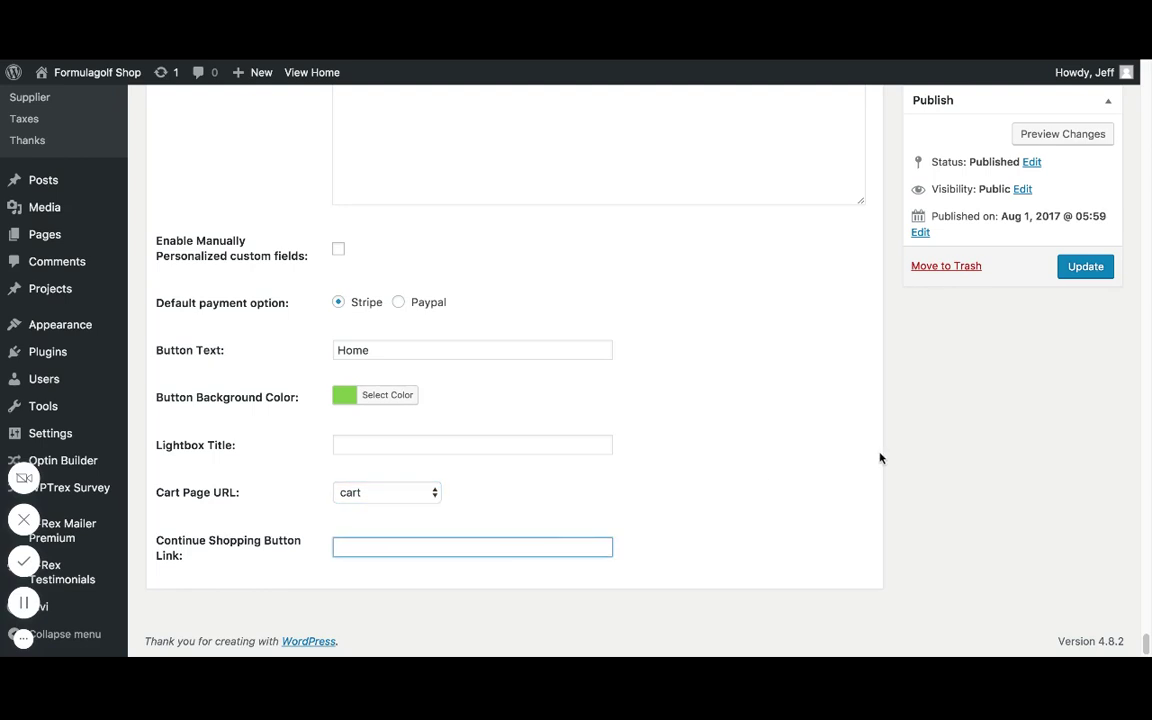
{"action": "type", "text": "https://formulagolf"}
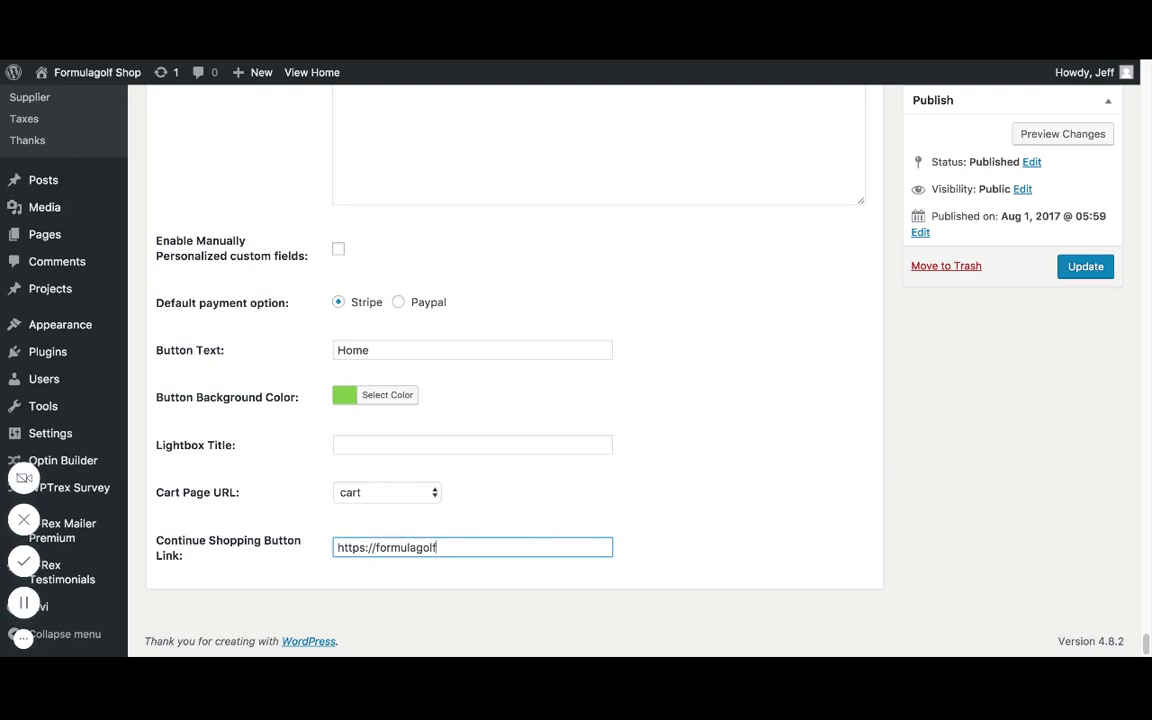
{"action": "left_click", "coordinate": [377, 547]}
{"action": "type", "text": "shop"}
{"action": "type", "text": ".com"}
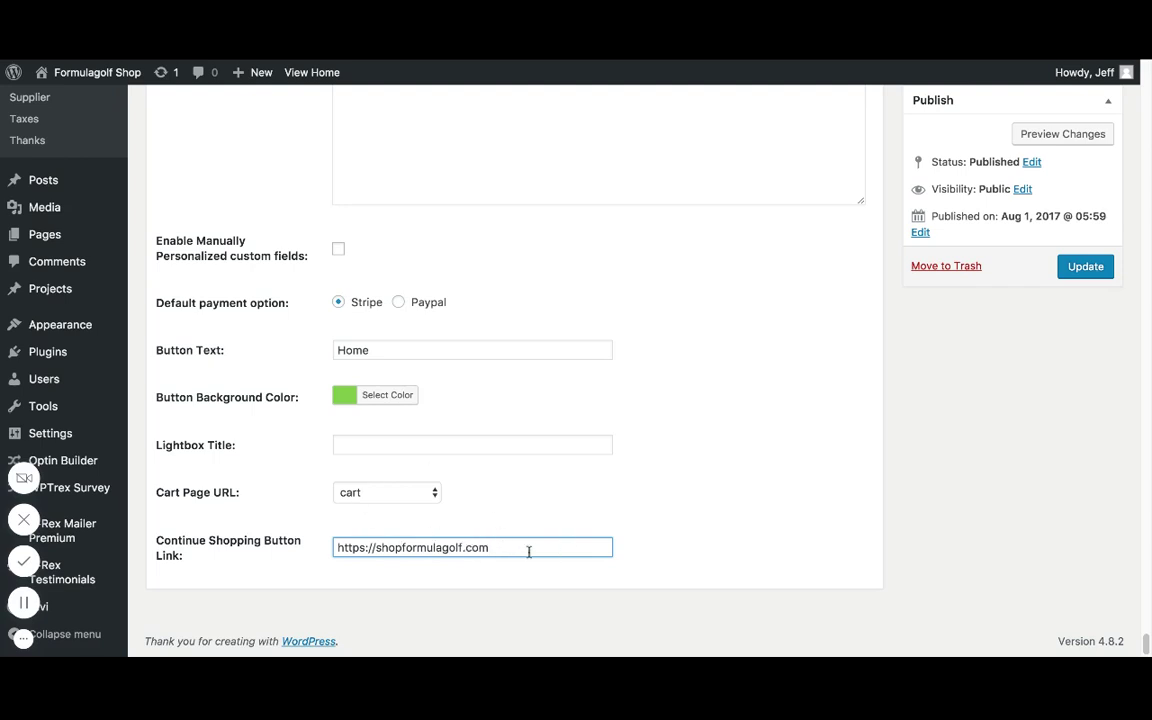
Step: Update the campaign and open its live page via the permalink
{"action": "left_click", "coordinate": [1085, 267]}
{"action": "scroll", "coordinate": [668, 321], "scroll_direction": "up", "scroll_amount": 15}
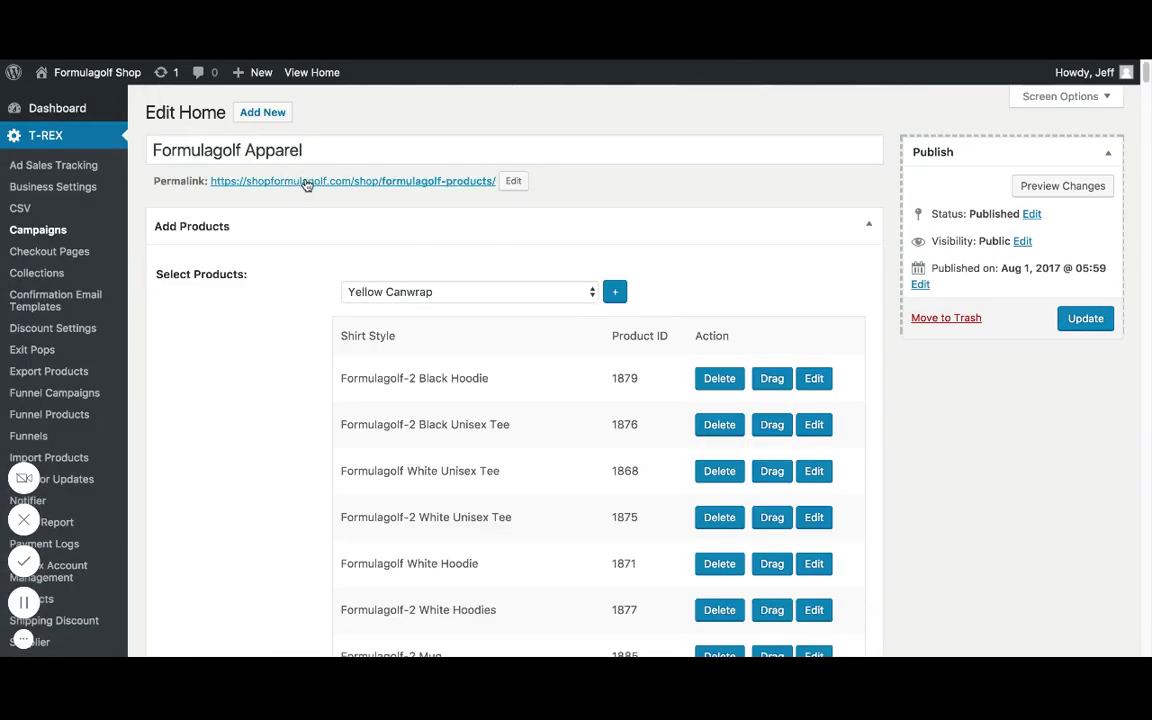
{"action": "left_click", "coordinate": [307, 183]}
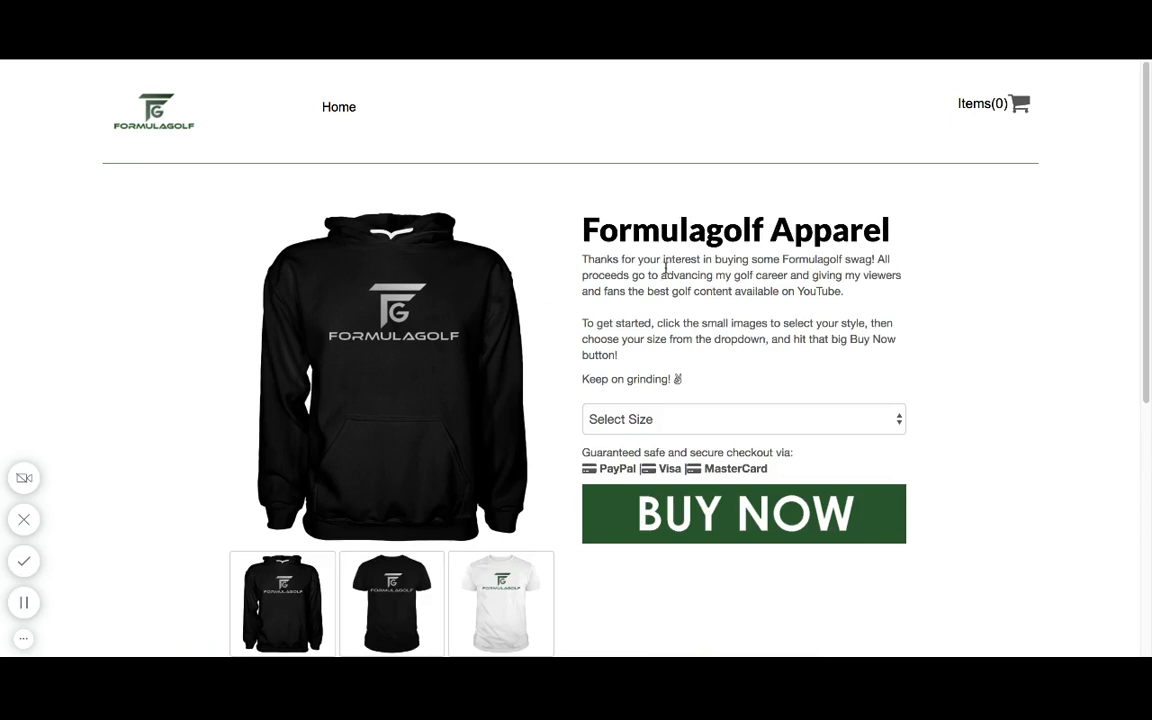
Step: Check the size choices available for the hoodie on the storefront
{"action": "left_click", "coordinate": [625, 416]}
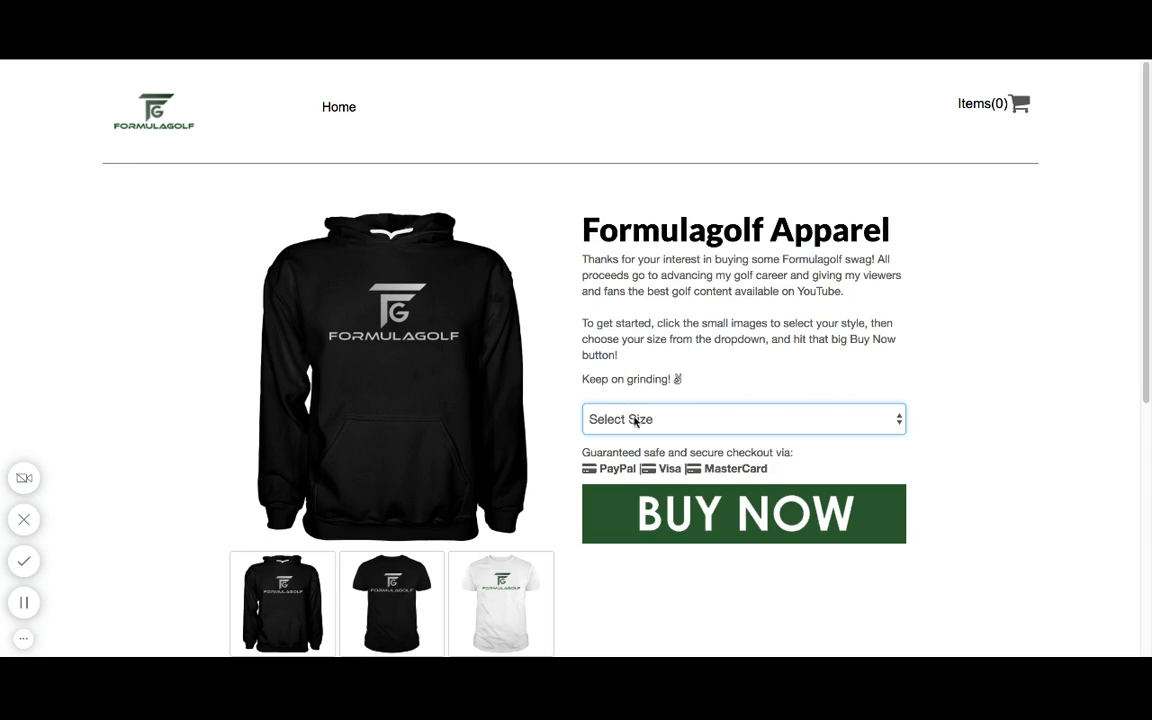
{"action": "scroll", "coordinate": [689, 315], "scroll_direction": "down", "scroll_amount": 3}
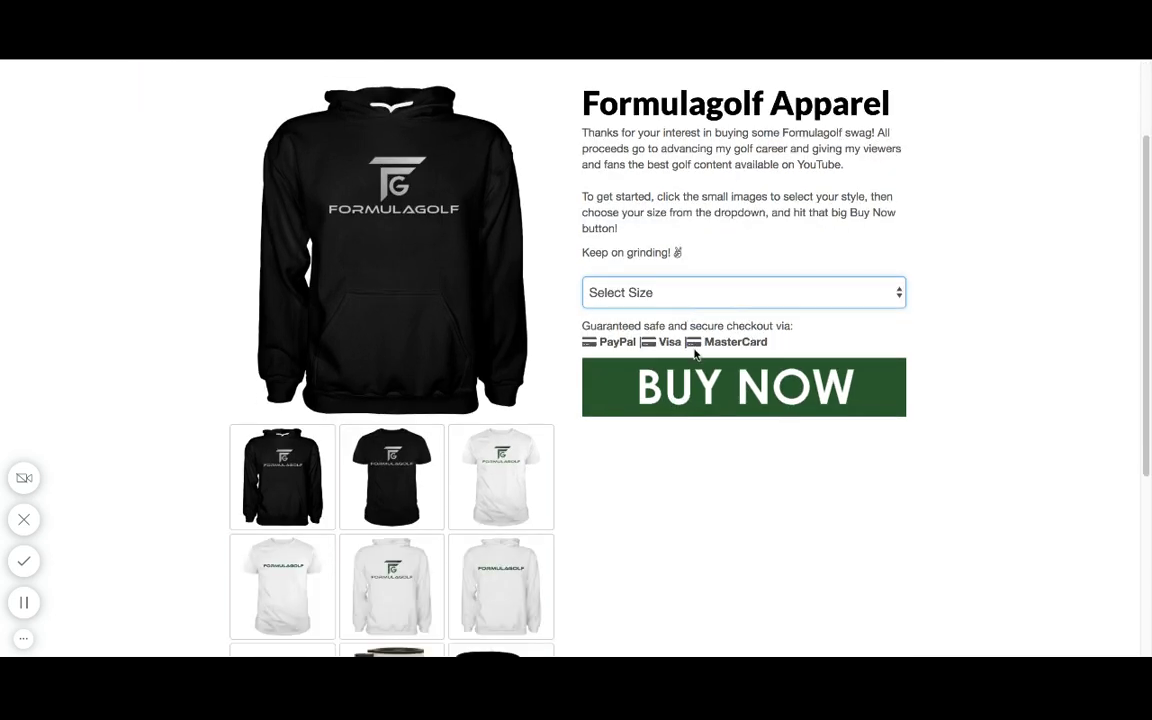
{"action": "scroll", "coordinate": [695, 353], "scroll_direction": "down", "scroll_amount": 3}
Step: Switch the featured product through the black T-shirt and travel mug to the white 11 oz mug at $14.99
{"action": "left_click", "coordinate": [386, 355]}
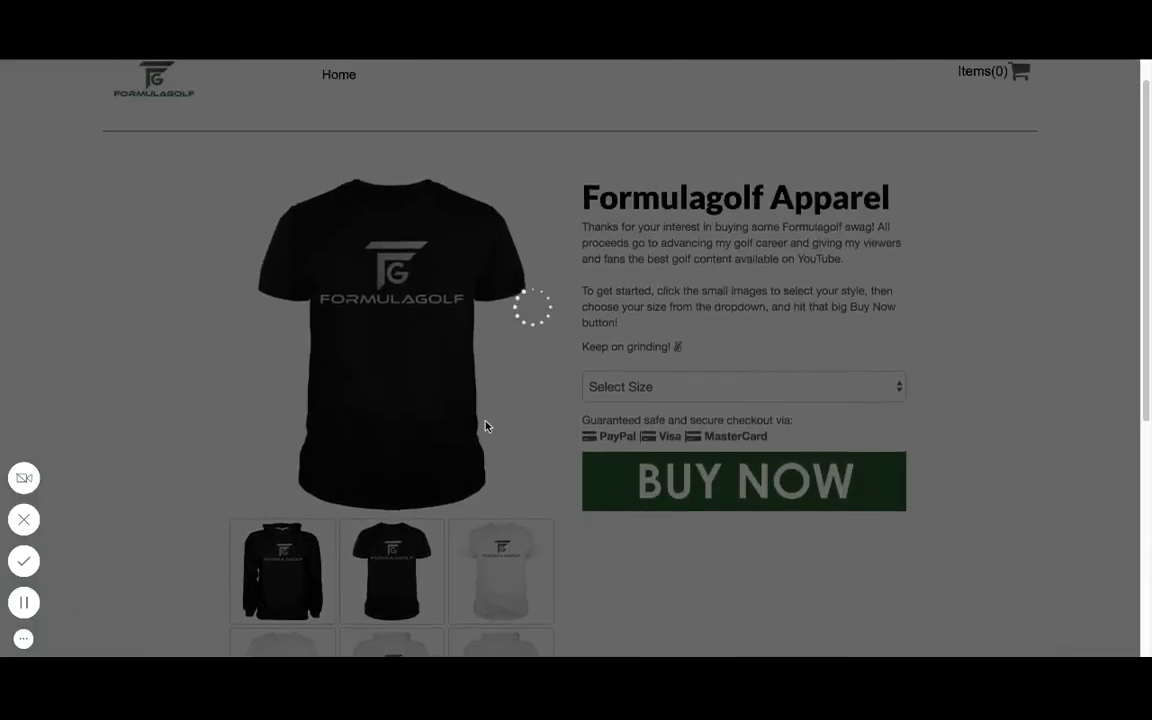
{"action": "scroll", "coordinate": [494, 468], "scroll_direction": "down", "scroll_amount": 6}
{"action": "left_click", "coordinate": [405, 509]}
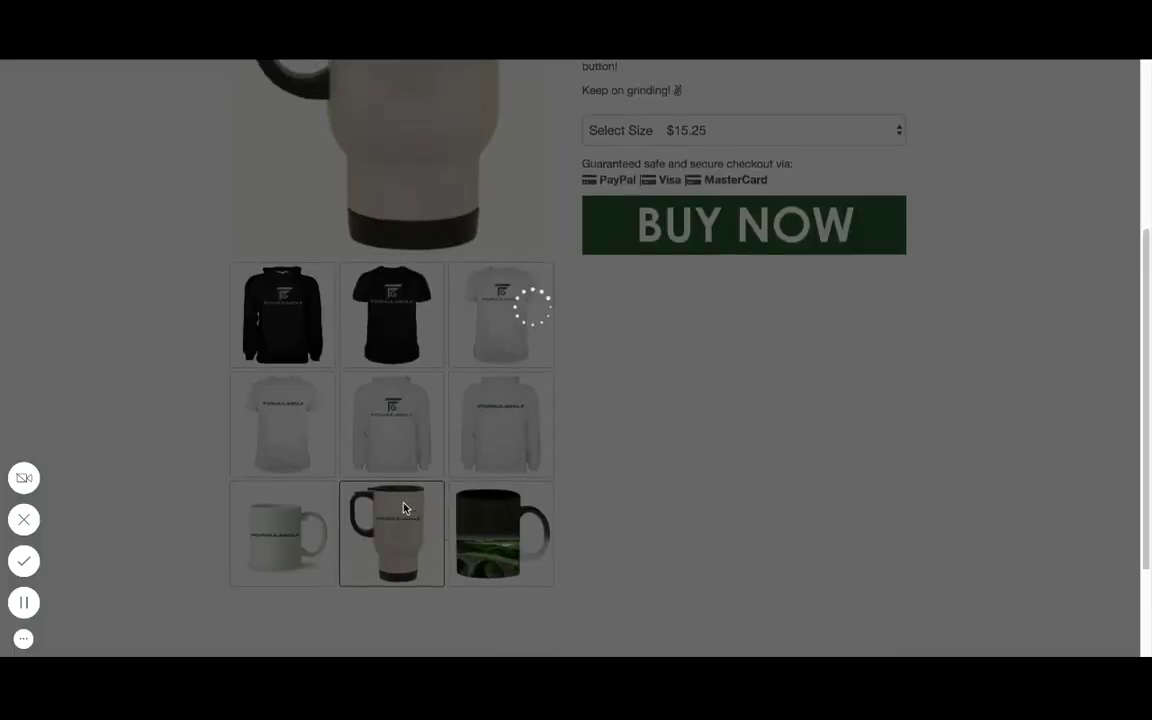
{"action": "scroll", "coordinate": [437, 404], "scroll_direction": "down", "scroll_amount": 6}
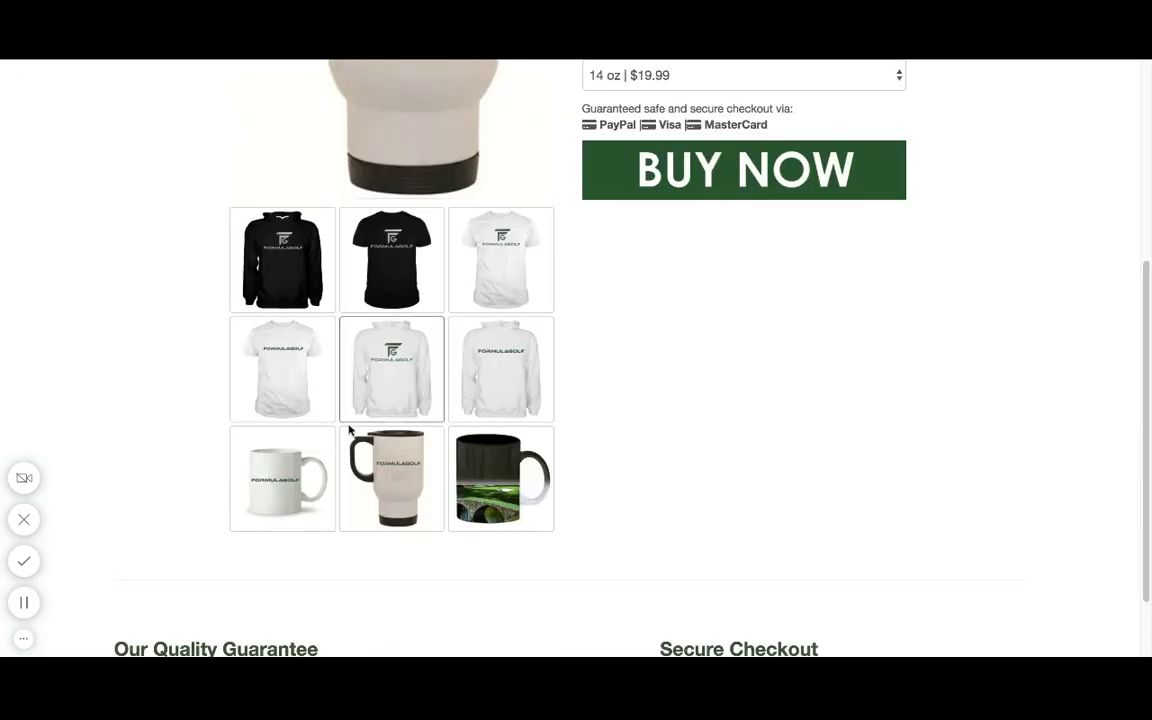
{"action": "left_click", "coordinate": [290, 468]}
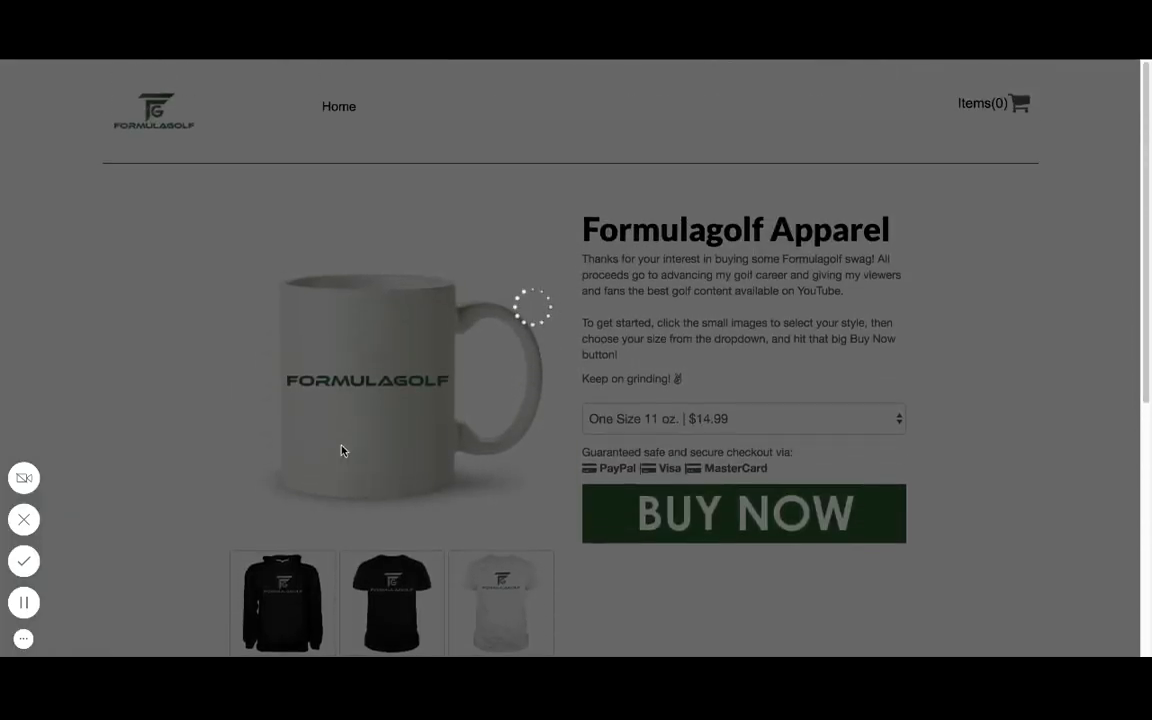
{"action": "scroll", "coordinate": [341, 451], "scroll_direction": "down", "scroll_amount": 2}
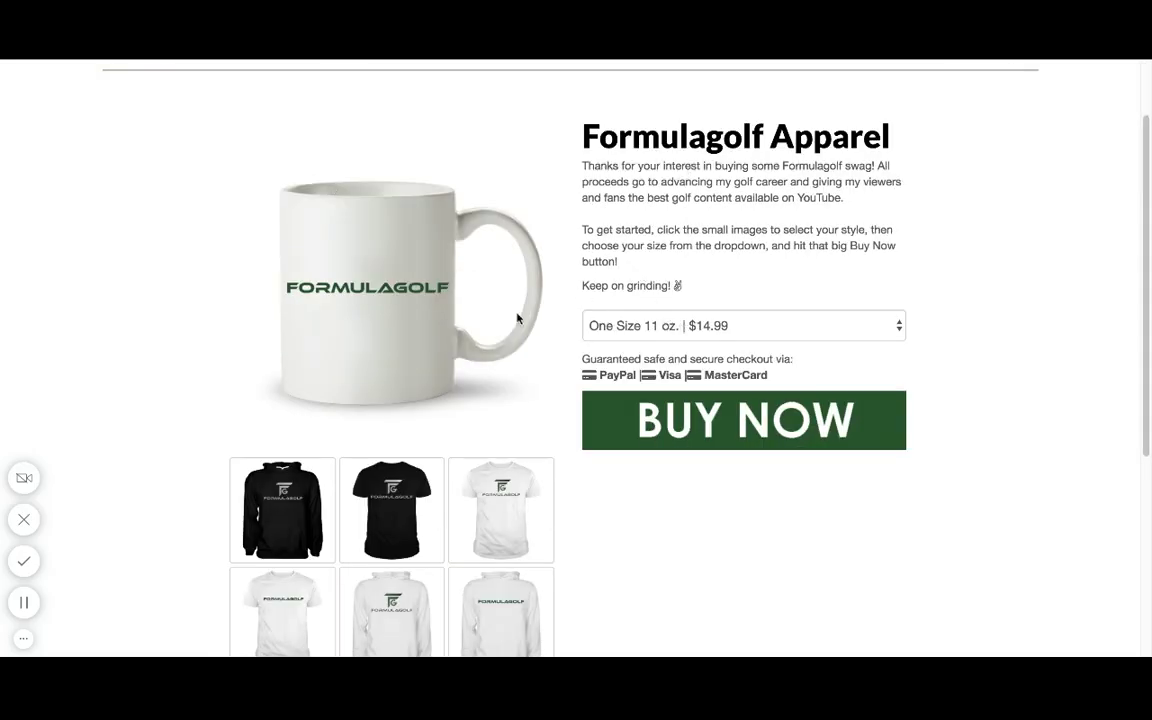
{"action": "scroll", "coordinate": [380, 450], "scroll_direction": "down", "scroll_amount": 5}
{"action": "scroll", "coordinate": [420, 455], "scroll_direction": "down", "scroll_amount": 2}
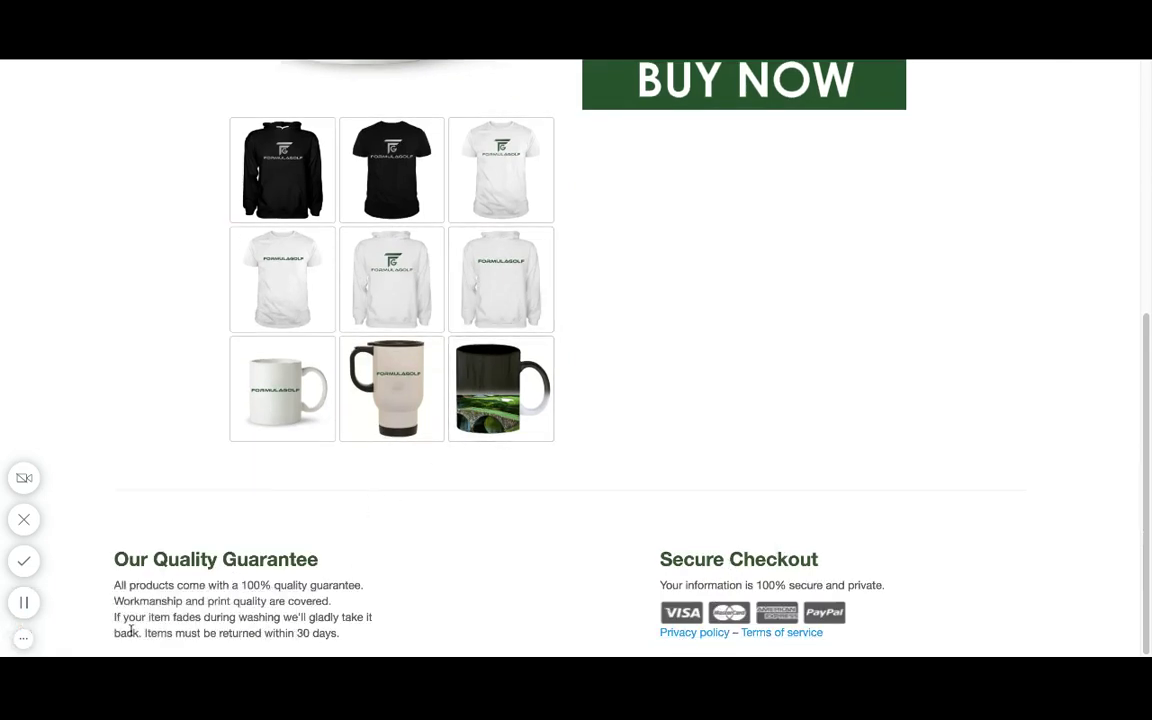
{"action": "scroll", "coordinate": [180, 490], "scroll_direction": "up", "scroll_amount": 5}
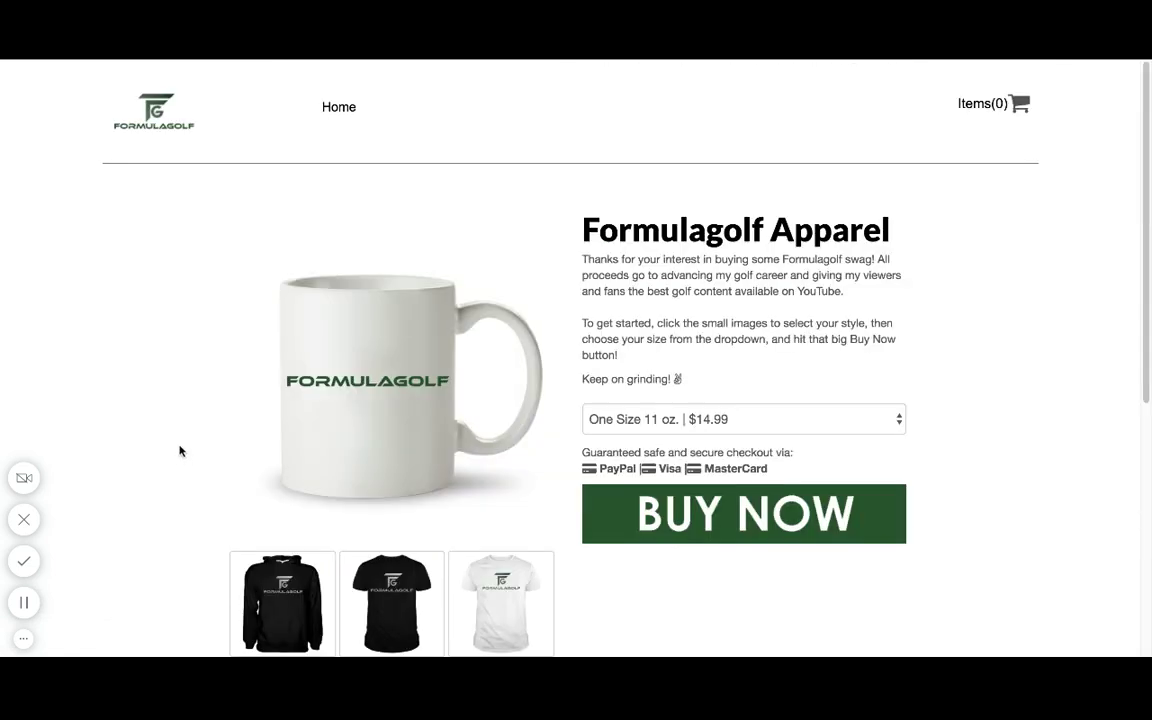